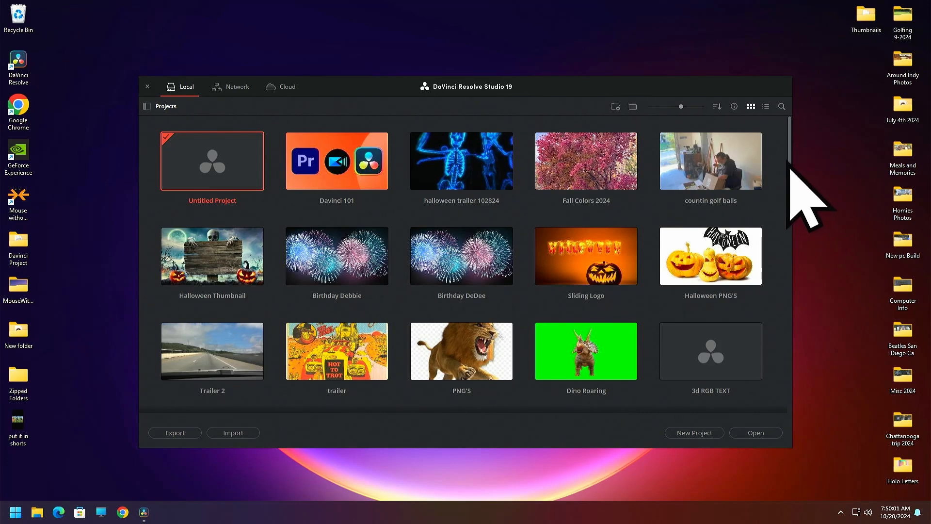
# Open the Davinci 101 project and bring the start of Timeline 1 into view
pyautogui.moveTo(790, 170); pyautogui.dragTo(771, 134)
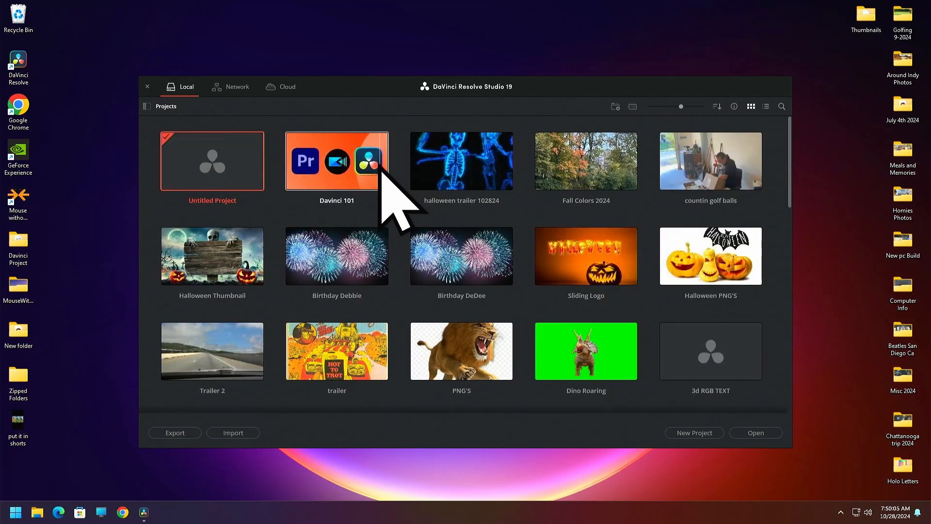
pyautogui.doubleClick(334, 172)
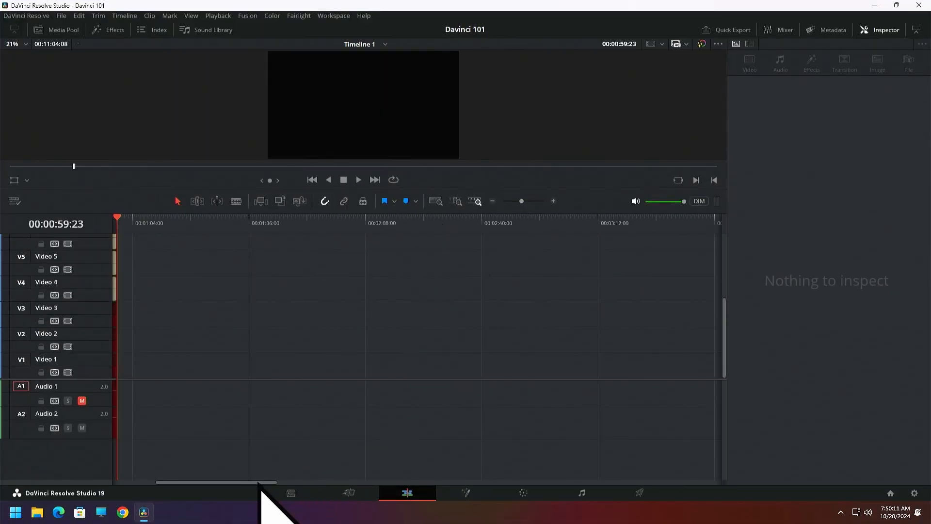
pyautogui.moveTo(258, 482); pyautogui.dragTo(118, 501)
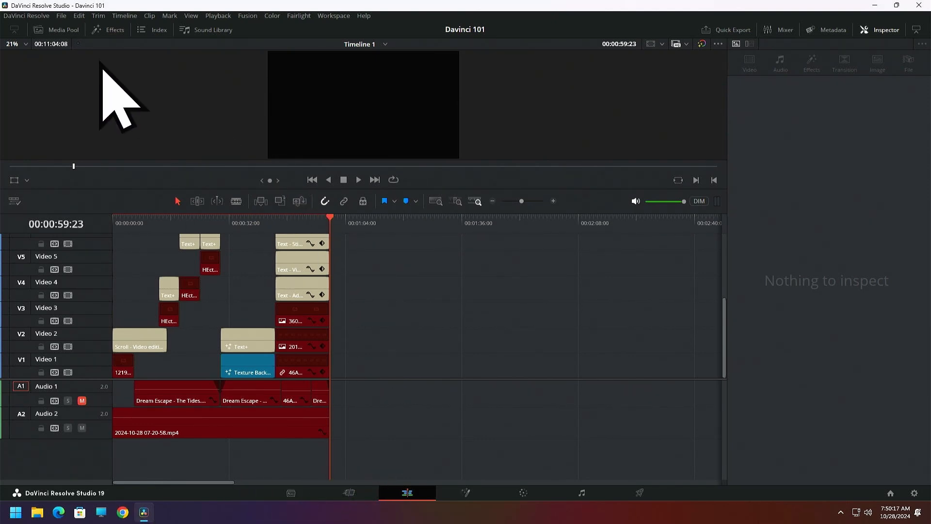
# Show the media pool, start a media import into the Master bin, and open the computer listed under Network
pyautogui.click(60, 34)
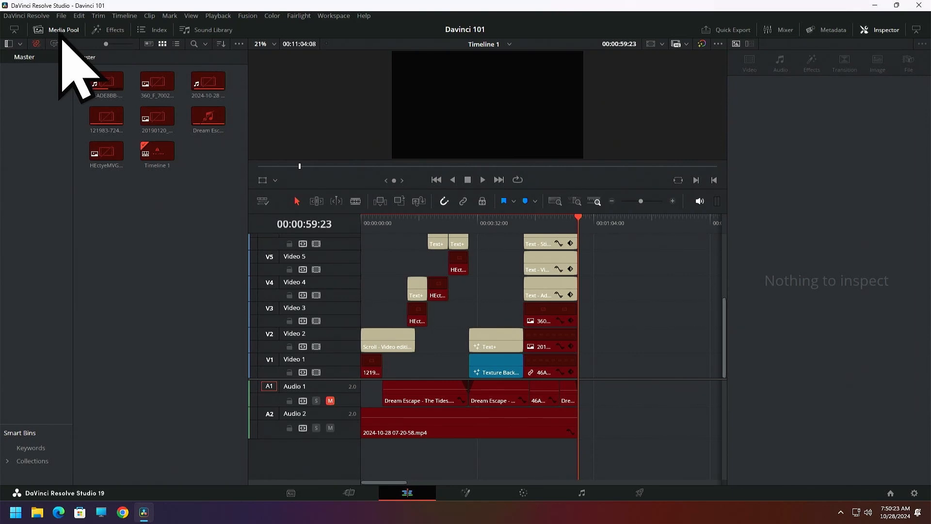
pyautogui.rightClick(122, 220)
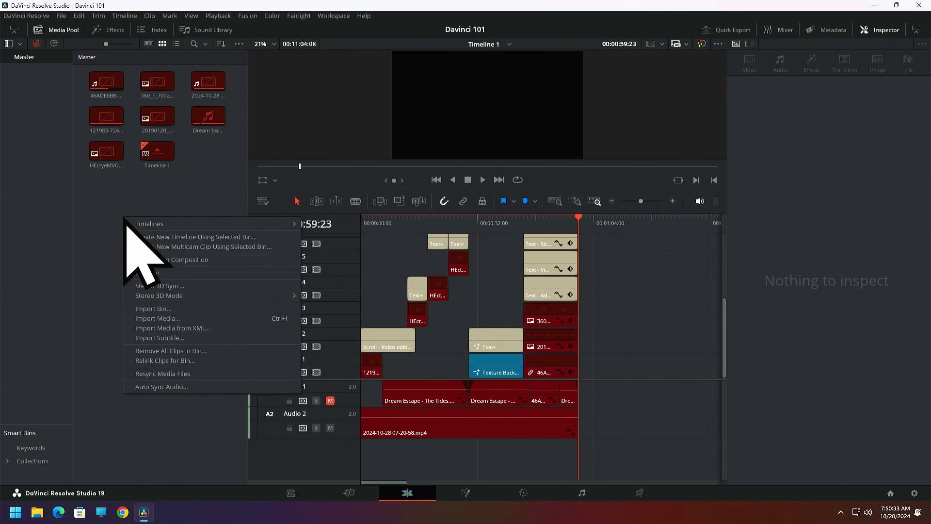
pyautogui.click(150, 324)
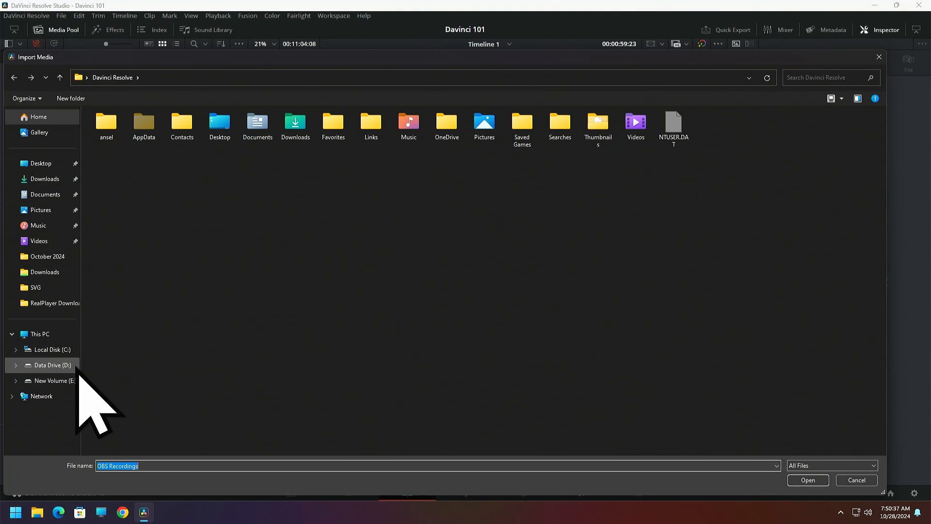
pyautogui.click(39, 396)
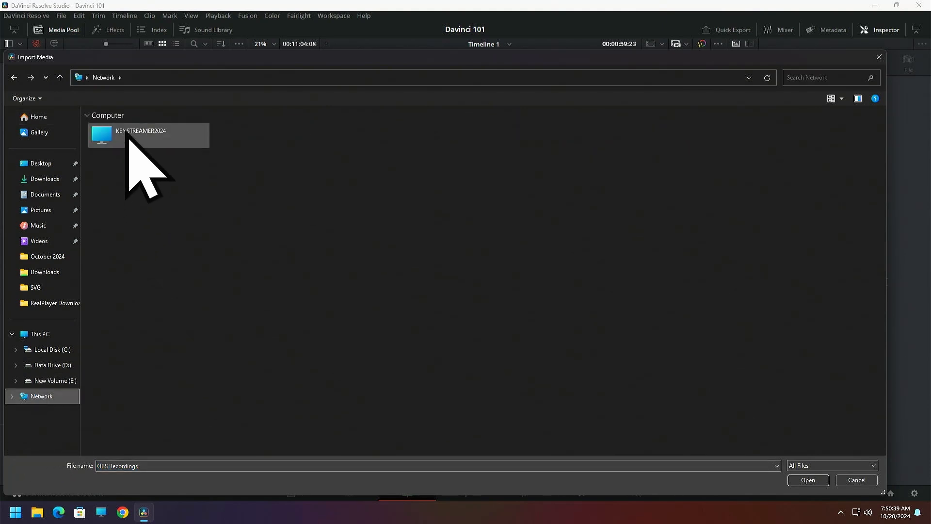
pyautogui.doubleClick(127, 134)
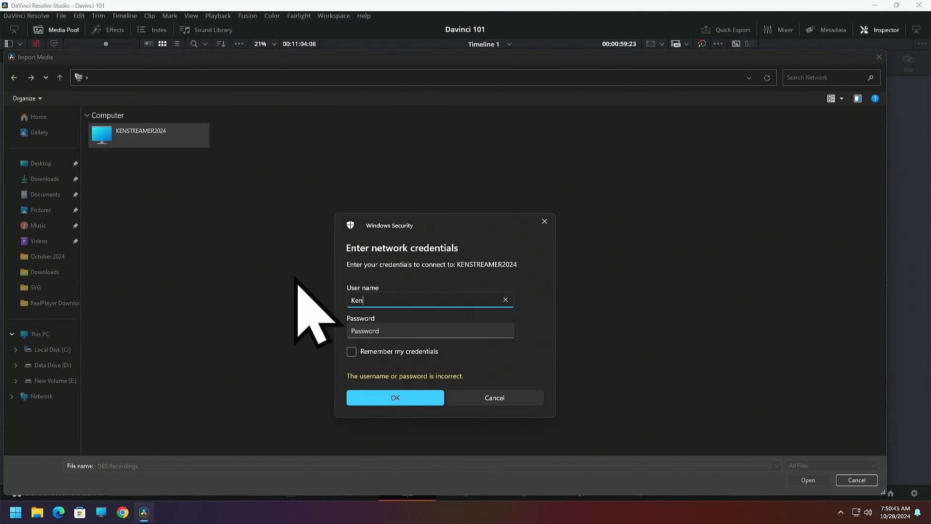
# Sign in to the network computer with the account user name and password, remembering the credentials, and close the import dialog
pyautogui.click(364, 330)
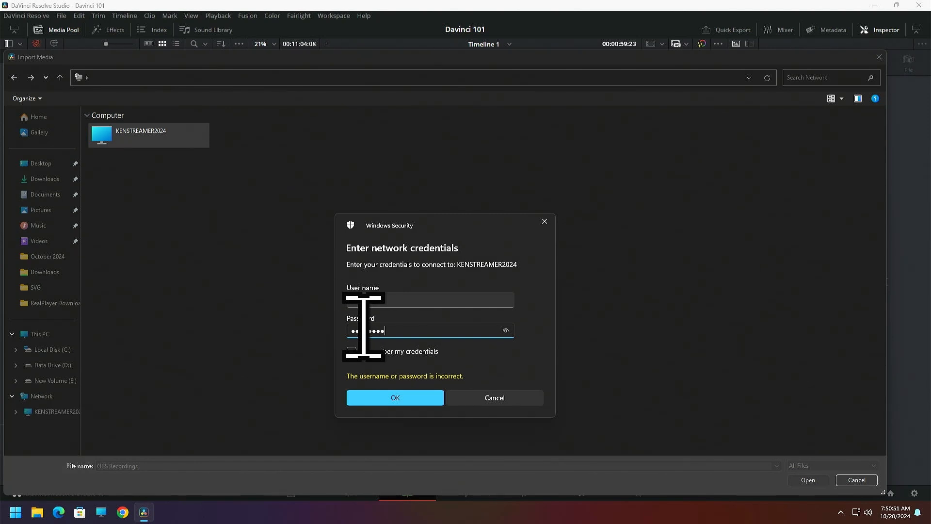
pyautogui.click(353, 351)
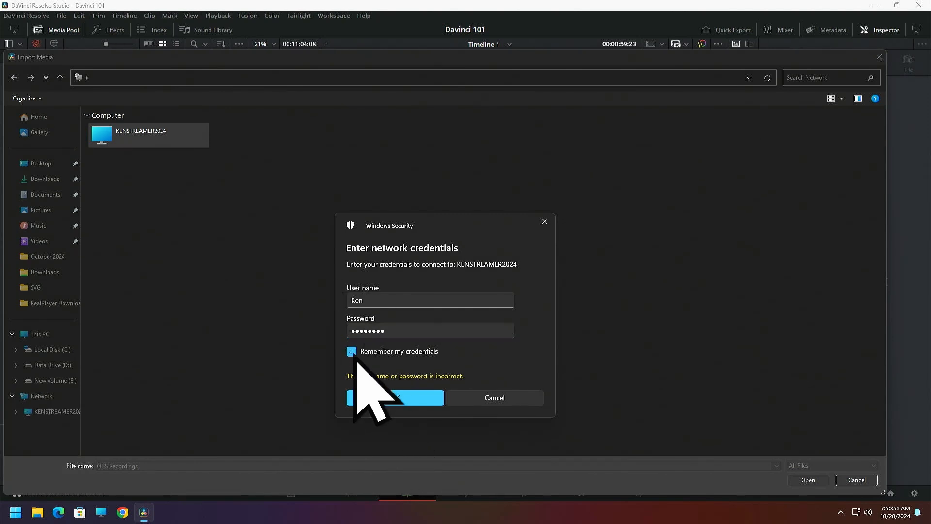
pyautogui.click(382, 394)
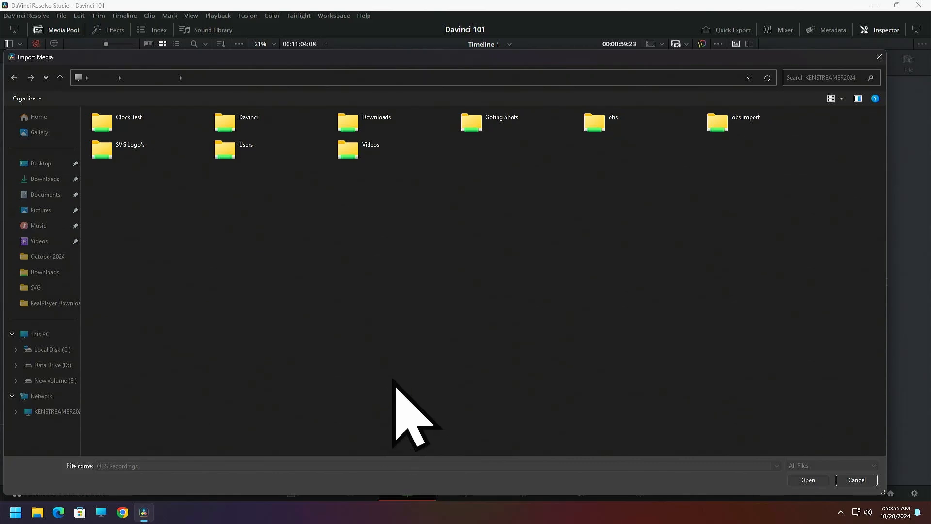
pyautogui.click(878, 58)
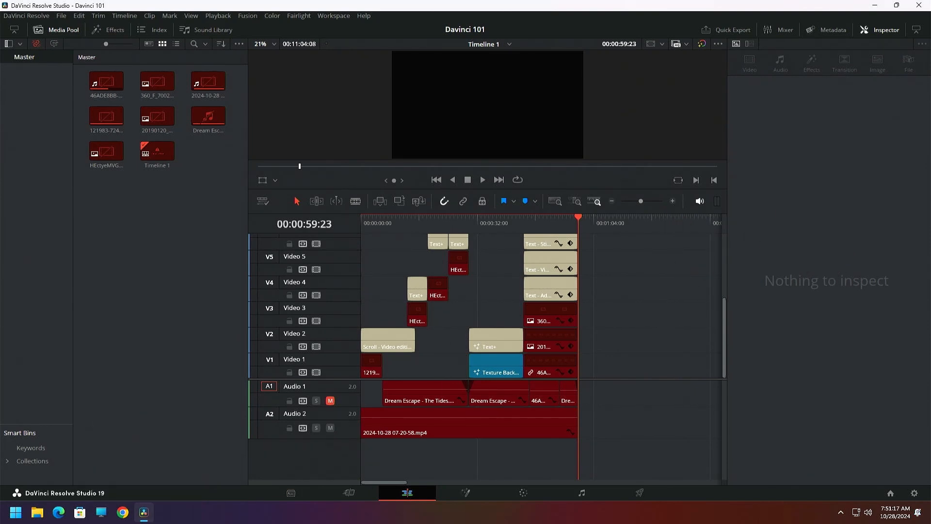
# Switch the video clean feed to None and back to Generic PnP Monitor 2
pyautogui.click(335, 16)
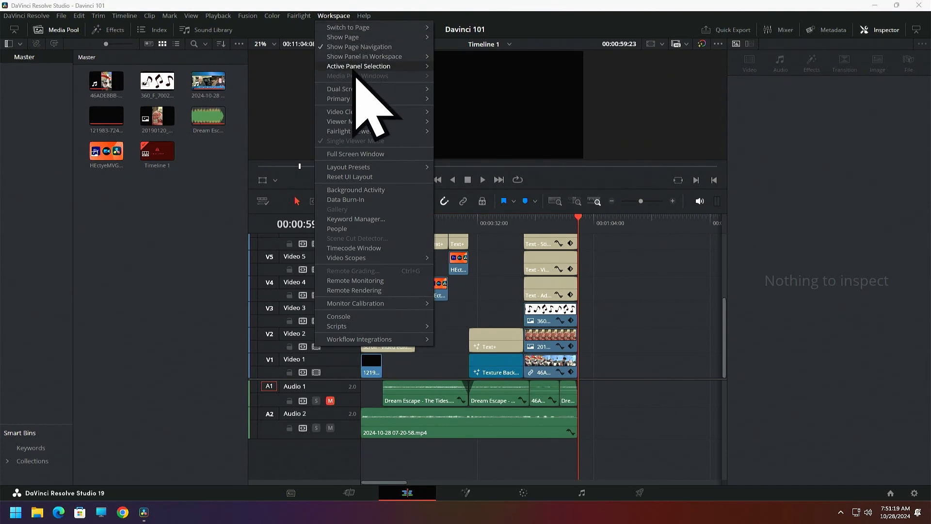
pyautogui.moveTo(362, 113)
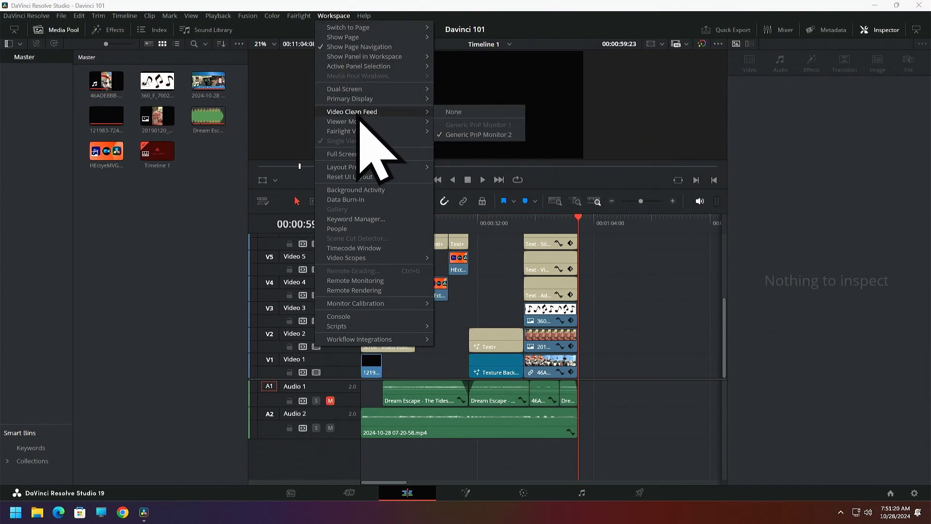
pyautogui.click(449, 116)
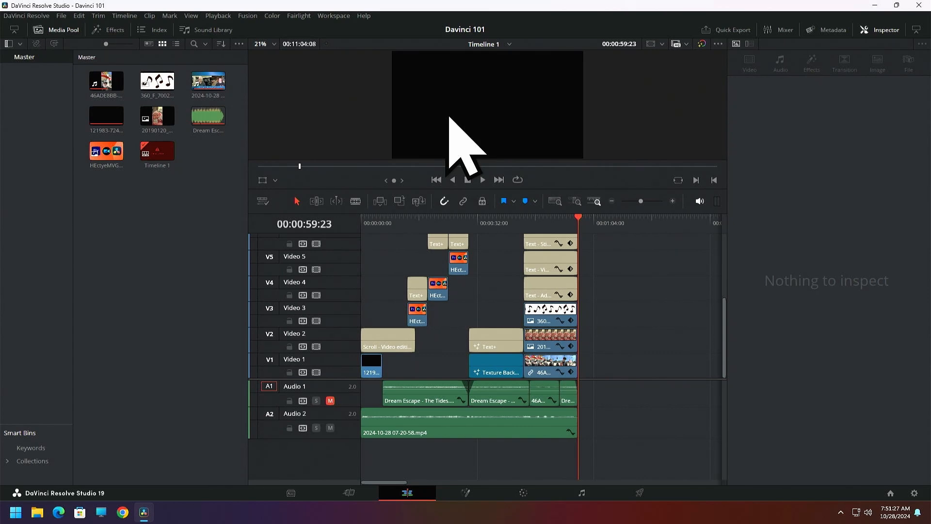
pyautogui.click(334, 16)
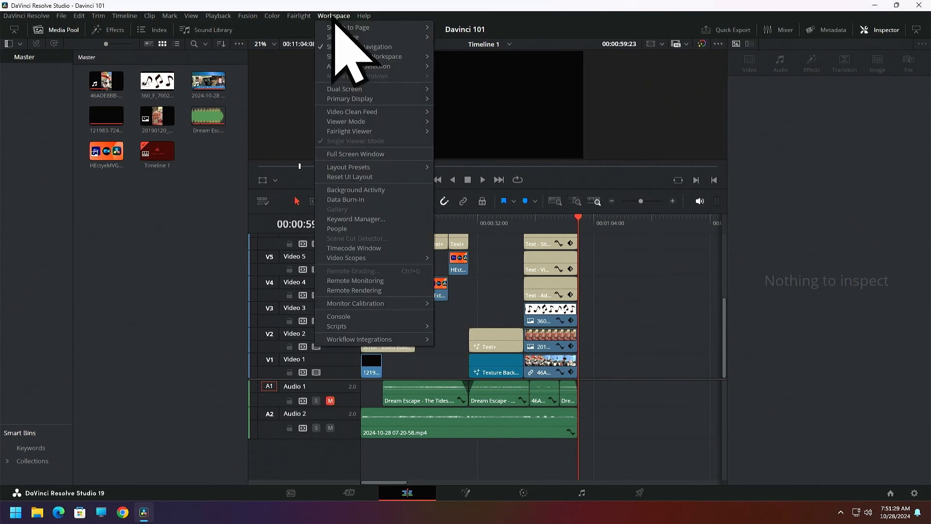
pyautogui.moveTo(368, 113)
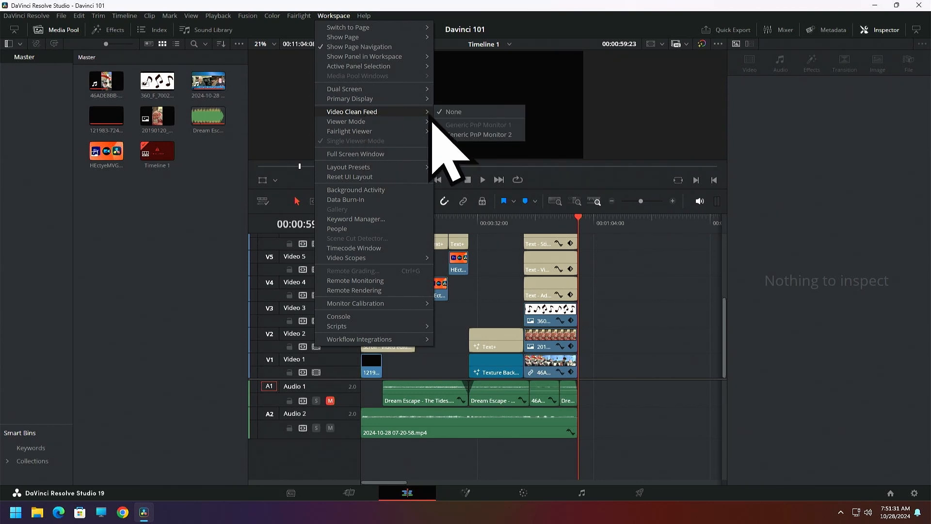
pyautogui.click(455, 137)
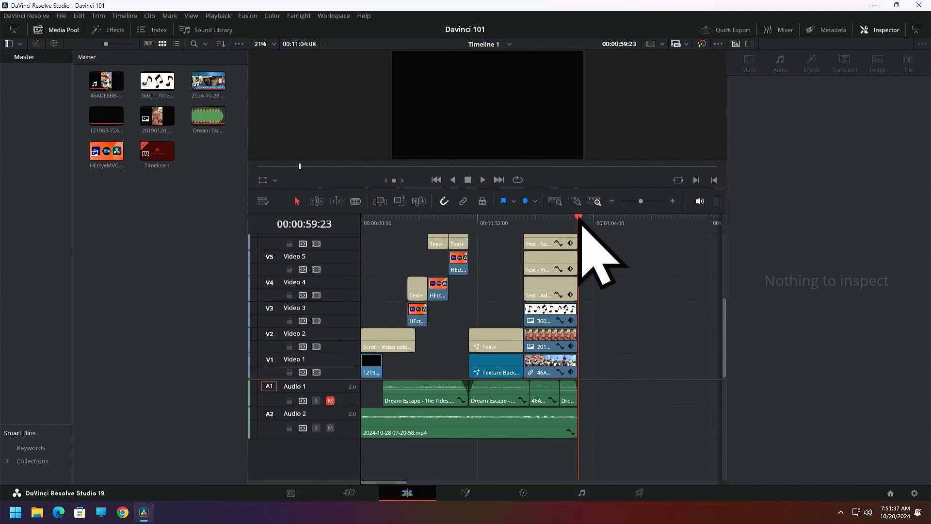
# Hide the media pool, enlarge the timeline viewer, and give the video tracks more height than the audio tracks
pyautogui.click(58, 29)
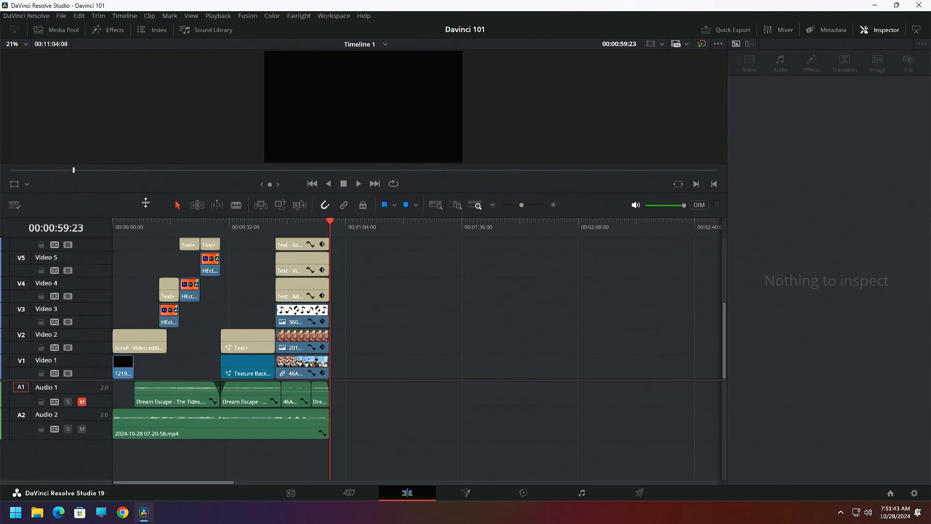
pyautogui.moveTo(143, 190); pyautogui.dragTo(142, 249)
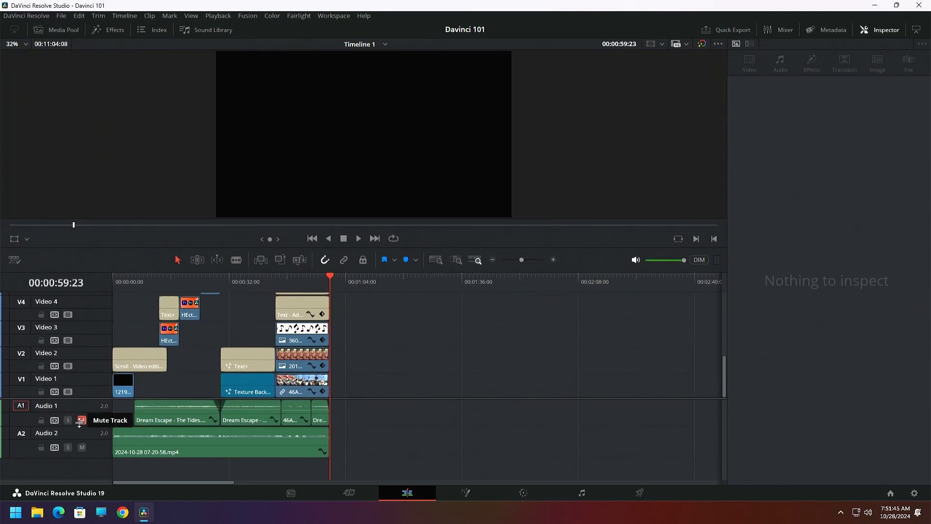
pyautogui.moveTo(77, 398); pyautogui.dragTo(77, 455)
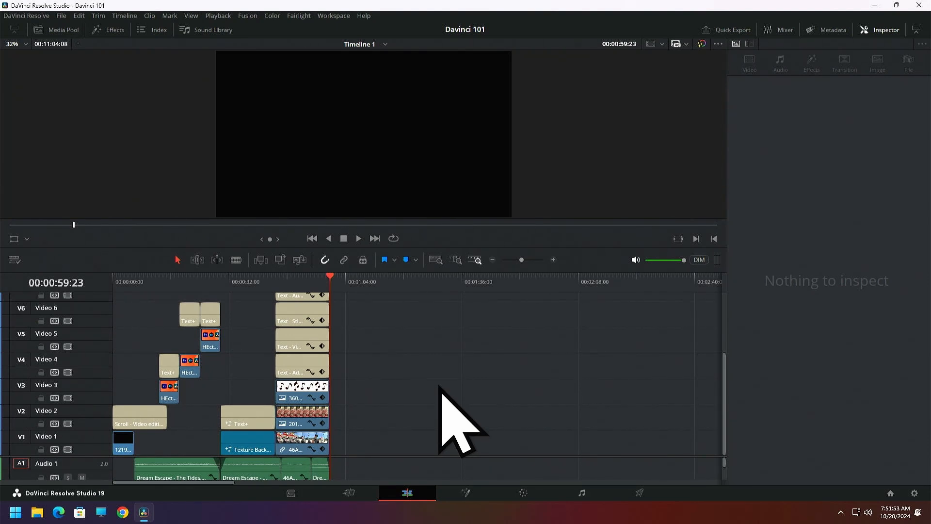
pyautogui.moveTo(413, 246); pyautogui.dragTo(418, 306)
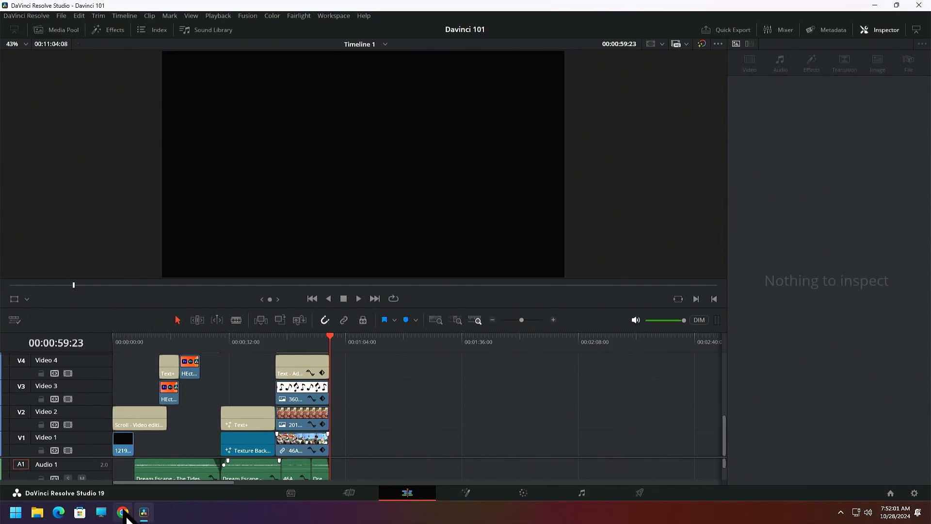
# Switch to Google Chrome and search the web for "davinci resolve"
pyautogui.click(123, 512)
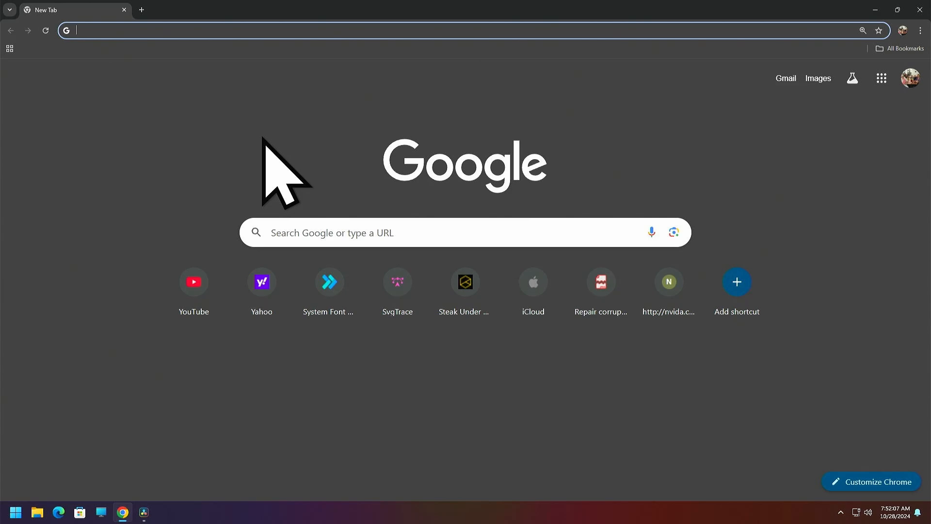
pyautogui.write('davicn')
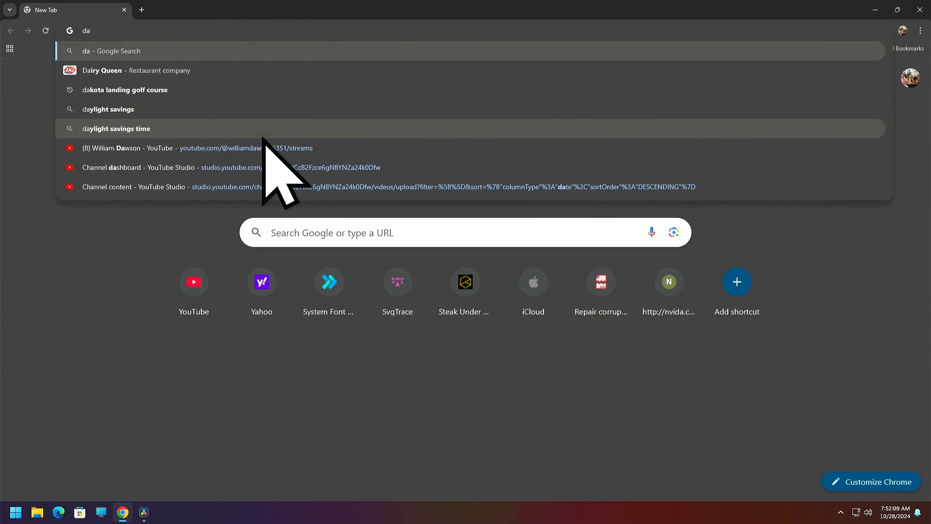
pyautogui.press('BackSpace')
pyautogui.press('BackSpace')
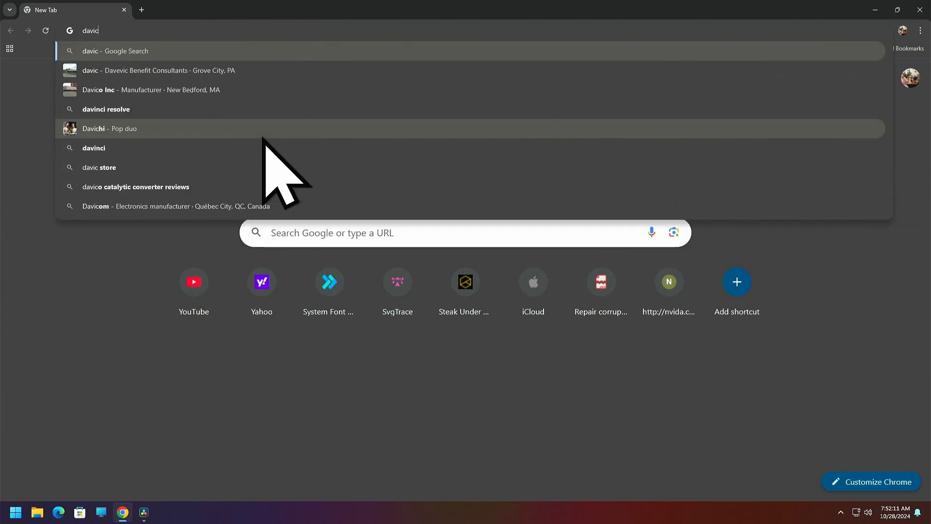
pyautogui.write('nci')
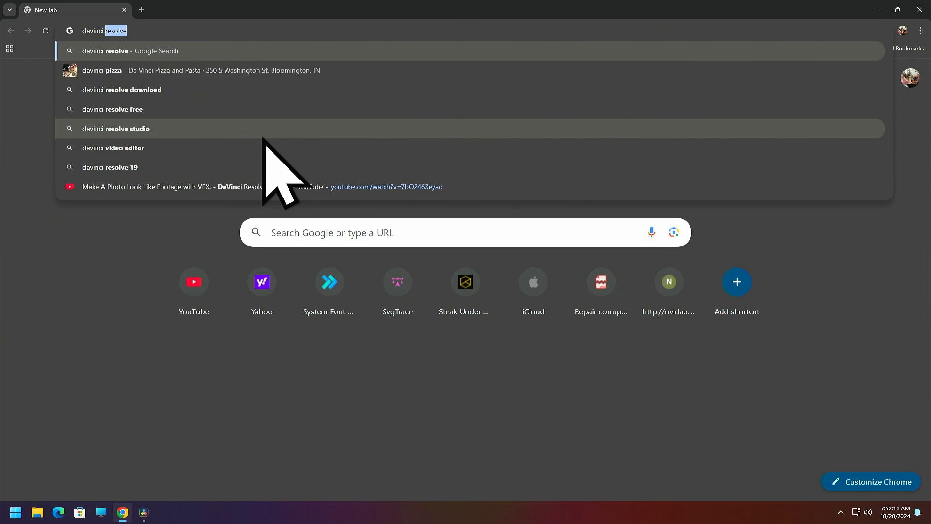
pyautogui.press('Return')
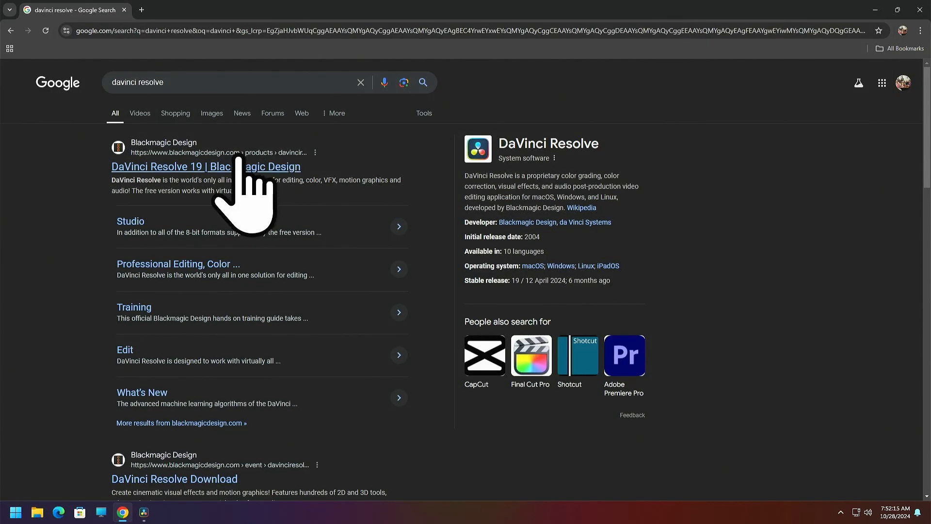
# Examine the free download and Studio purchase options on Blackmagic Design's DaVinci Resolve 19 page, and close the browser
pyautogui.click(169, 167)
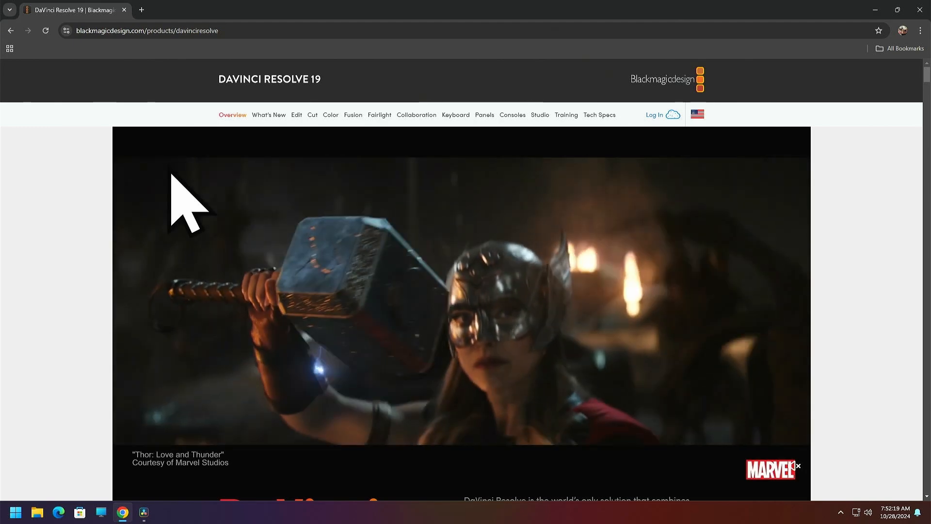
pyautogui.scroll(-3, 234, 191)
pyautogui.scroll(-3, 234, 191)
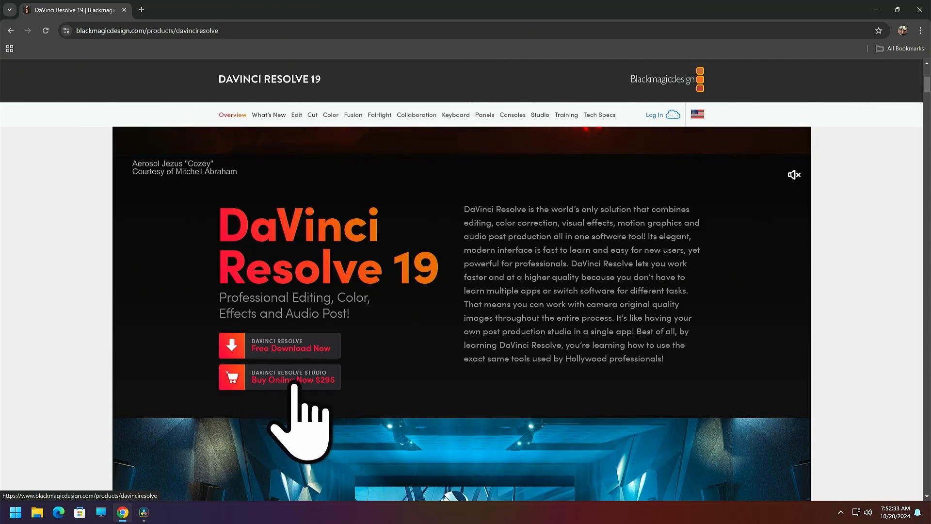
pyautogui.scroll(-1, 194, 358)
pyautogui.scroll(-2, 194, 357)
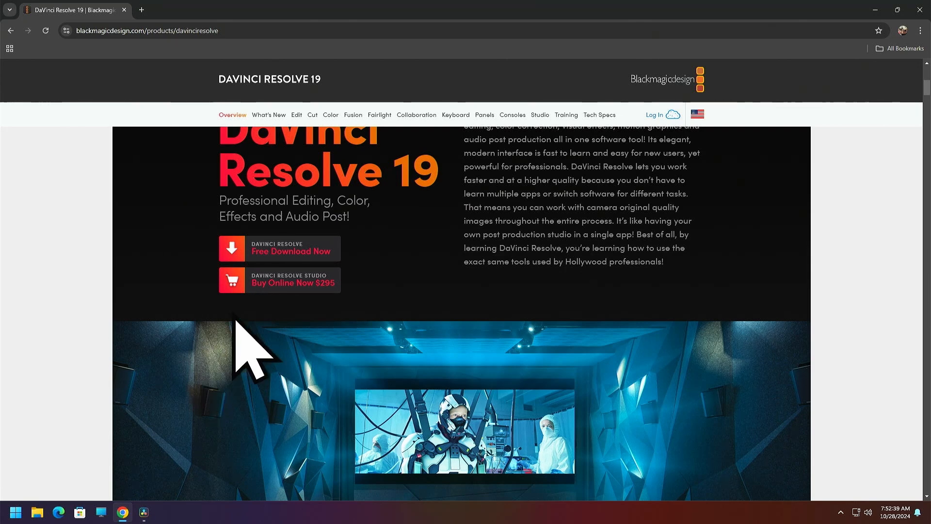
pyautogui.scroll(-2, 235, 318)
pyautogui.scroll(2, 234, 314)
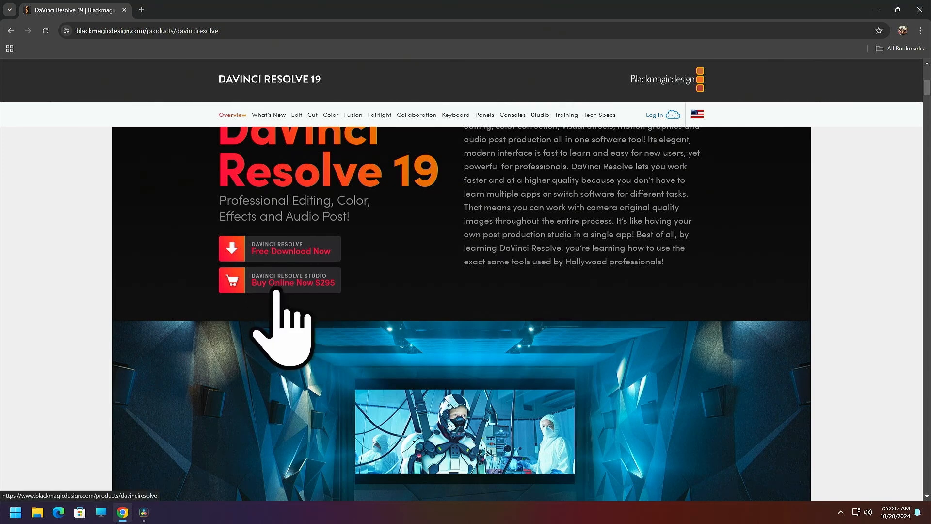
pyautogui.scroll(-6, 277, 290)
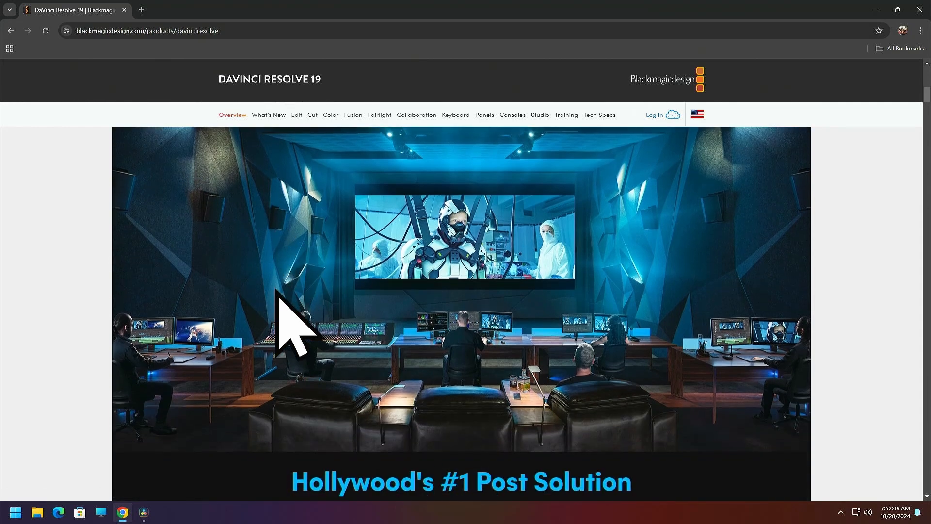
pyautogui.scroll(6, 277, 291)
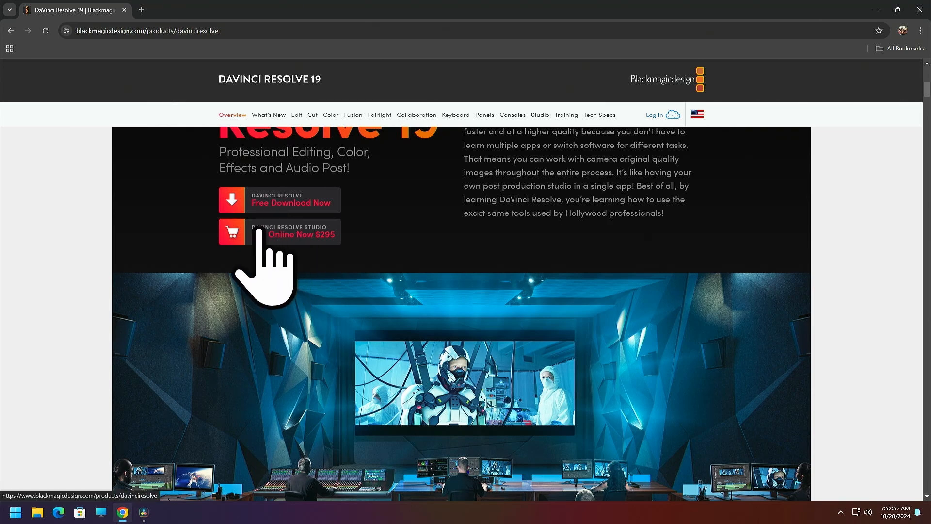
pyautogui.scroll(-2, 265, 244)
pyautogui.scroll(4, 263, 249)
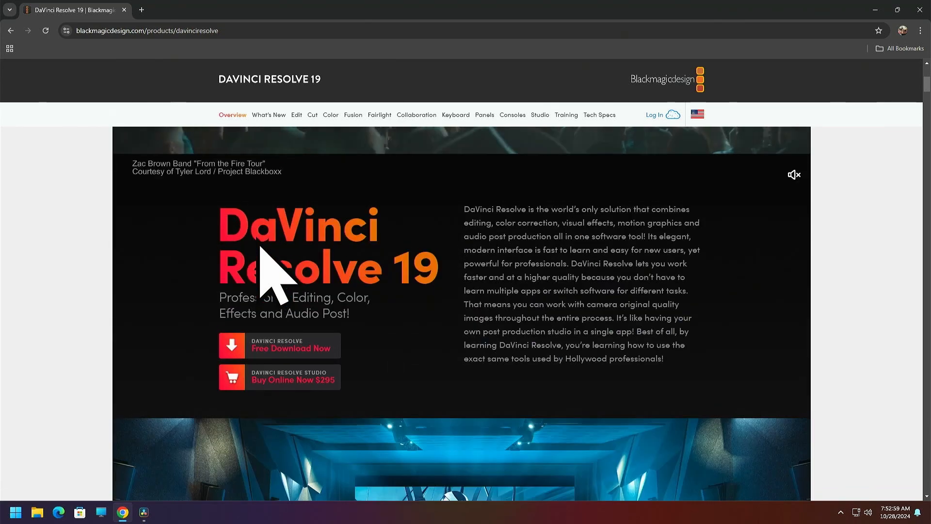
pyautogui.click(916, 9)
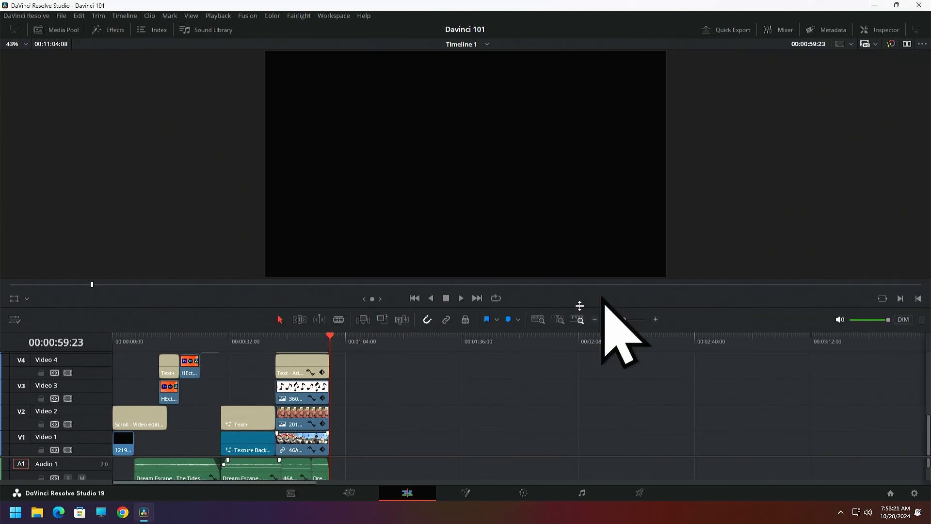
# Shrink the timeline viewer to give the timeline more height, and lower the divider between the video and audio tracks
pyautogui.moveTo(500, 307); pyautogui.dragTo(504, 368)
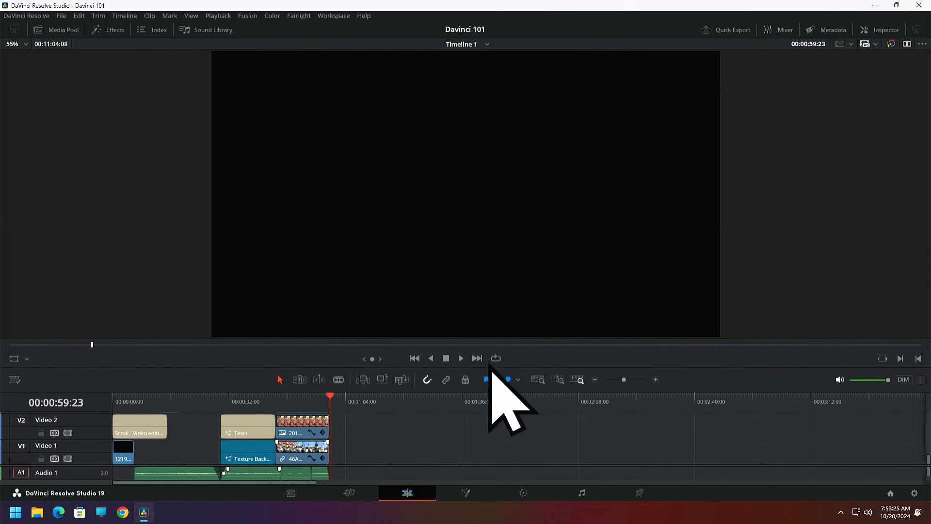
pyautogui.moveTo(490, 368); pyautogui.dragTo(482, 217)
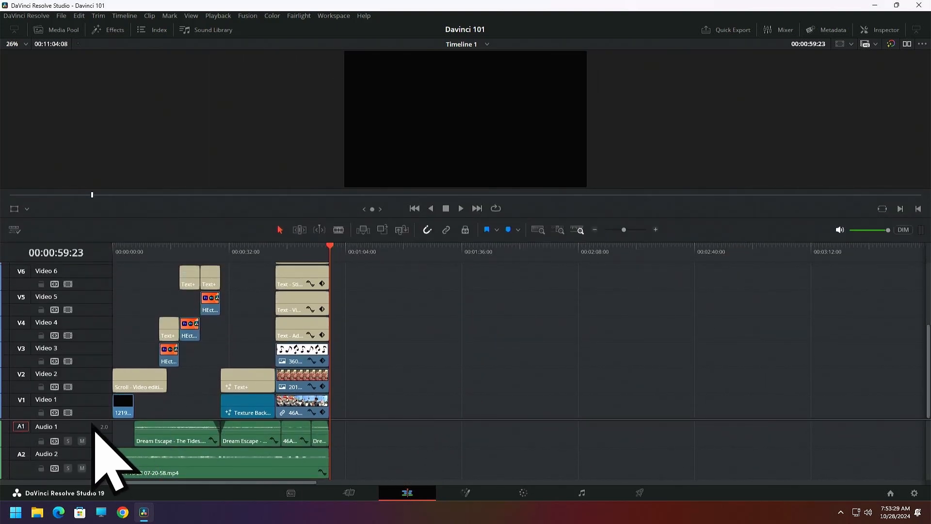
pyautogui.moveTo(92, 420); pyautogui.dragTo(84, 447)
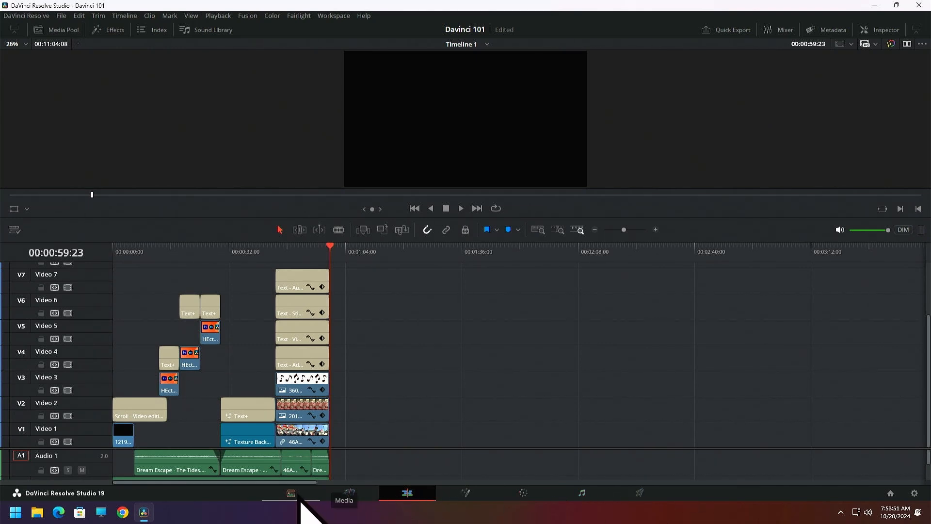
# Look at the Media and Cut pages, scrub the Cut page timeline, and return to the timeline's start on the Edit page
pyautogui.click(296, 498)
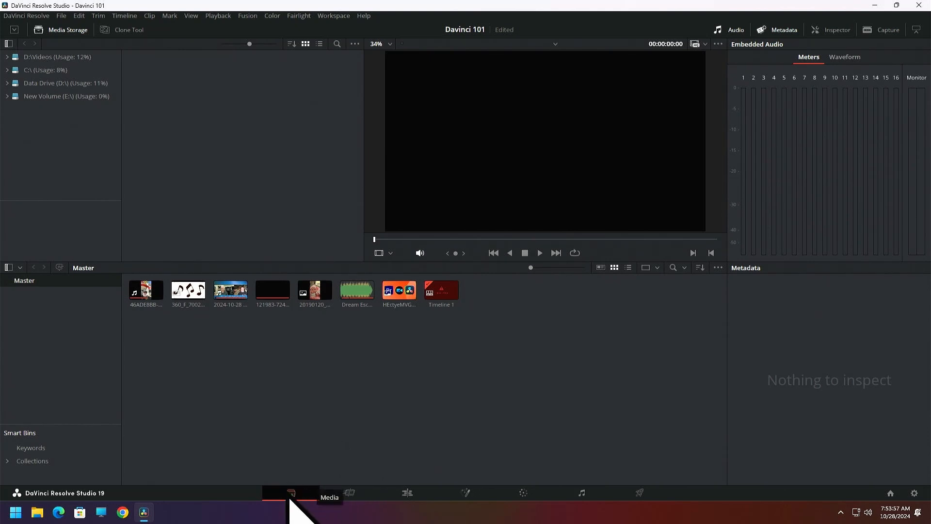
pyautogui.click(348, 493)
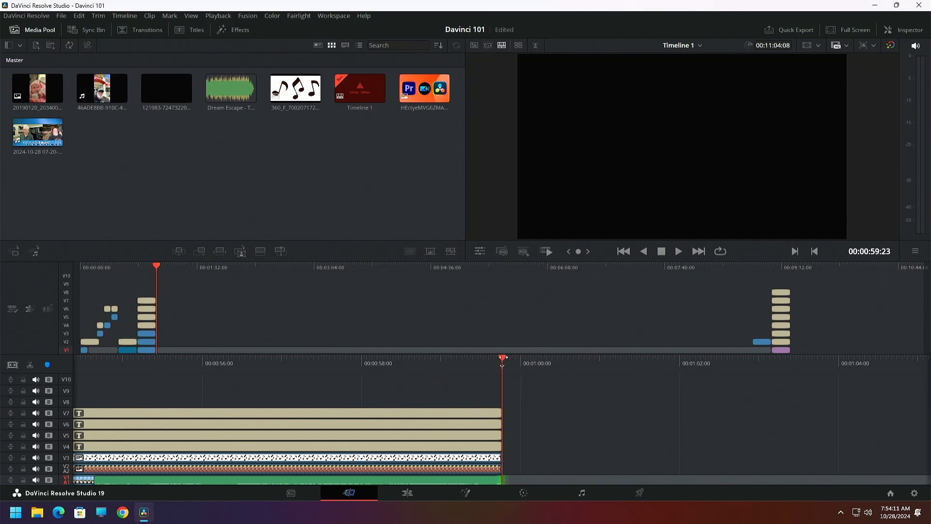
pyautogui.moveTo(504, 358); pyautogui.dragTo(582, 381)
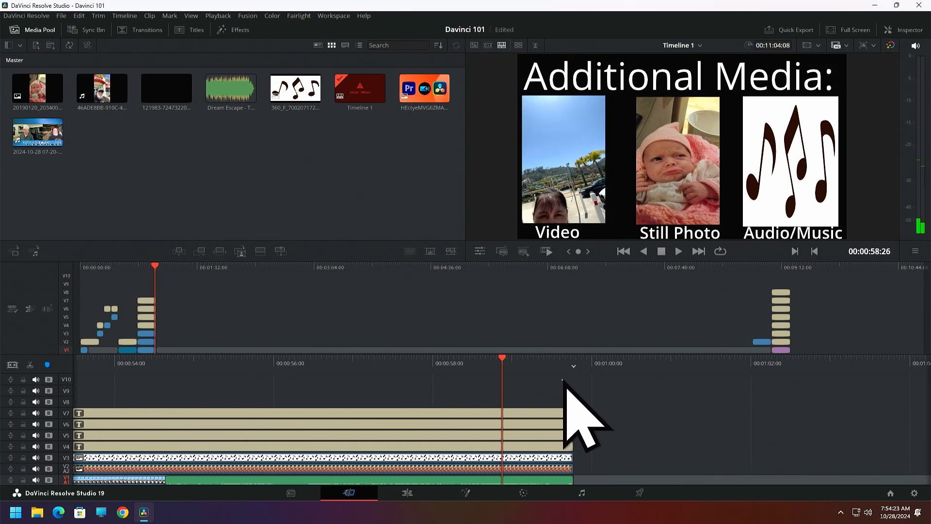
pyautogui.moveTo(501, 361); pyautogui.dragTo(605, 374)
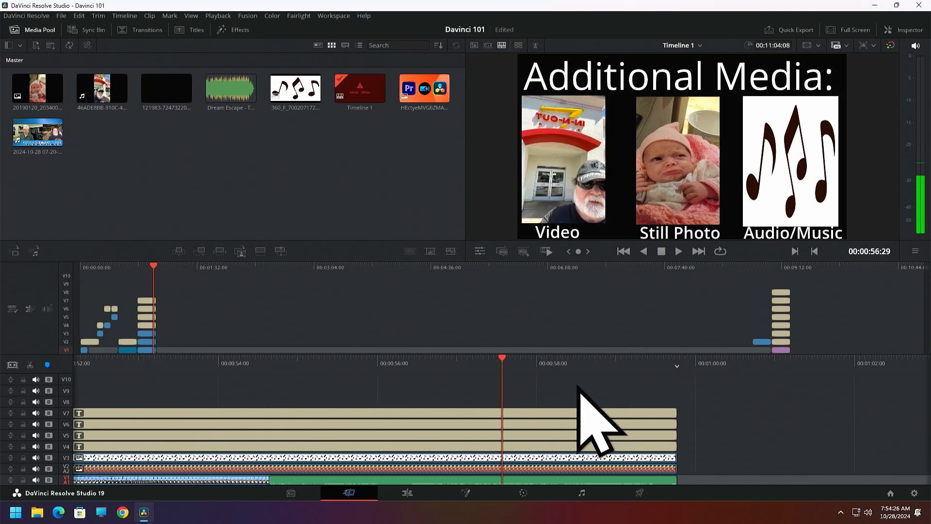
pyautogui.click(406, 494)
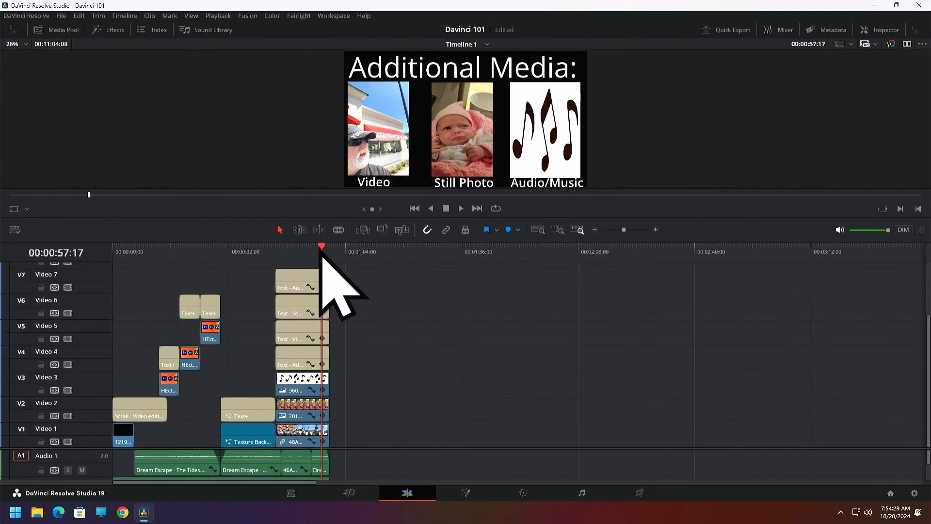
pyautogui.moveTo(321, 256); pyautogui.dragTo(107, 269)
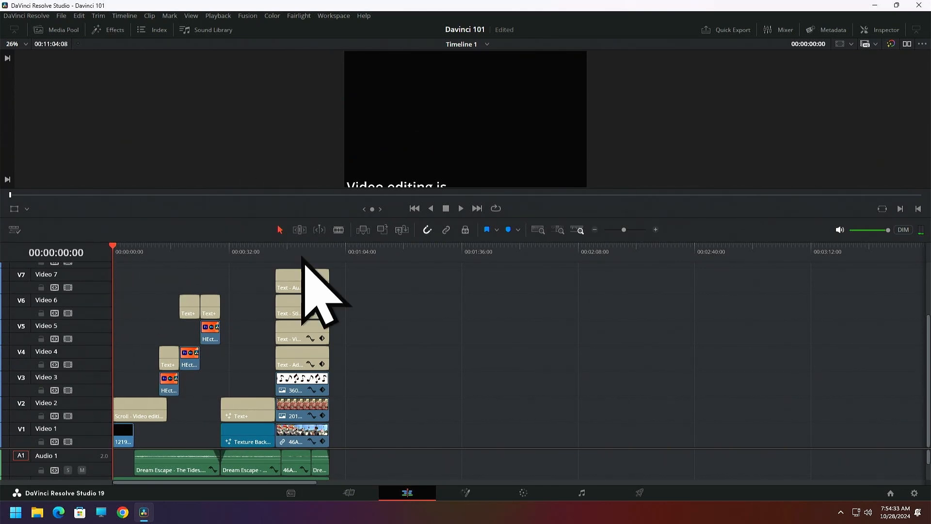
# Hide the Media and Cut pages from the page navigation
pyautogui.click(334, 16)
pyautogui.moveTo(349, 38)
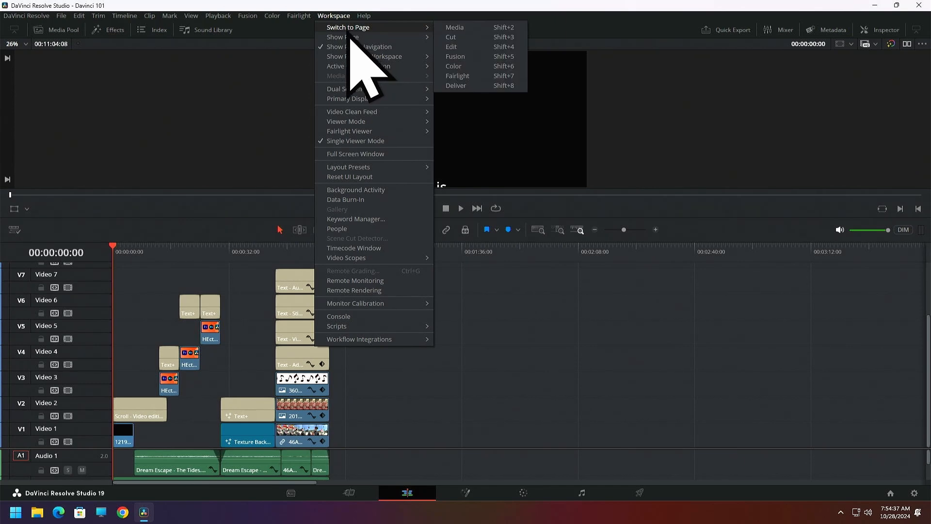
pyautogui.click(455, 38)
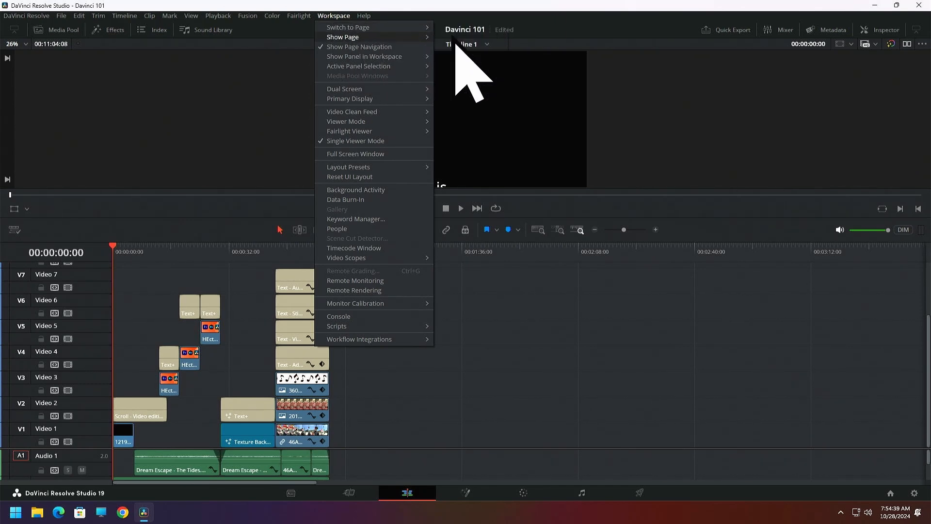
pyautogui.click(335, 17)
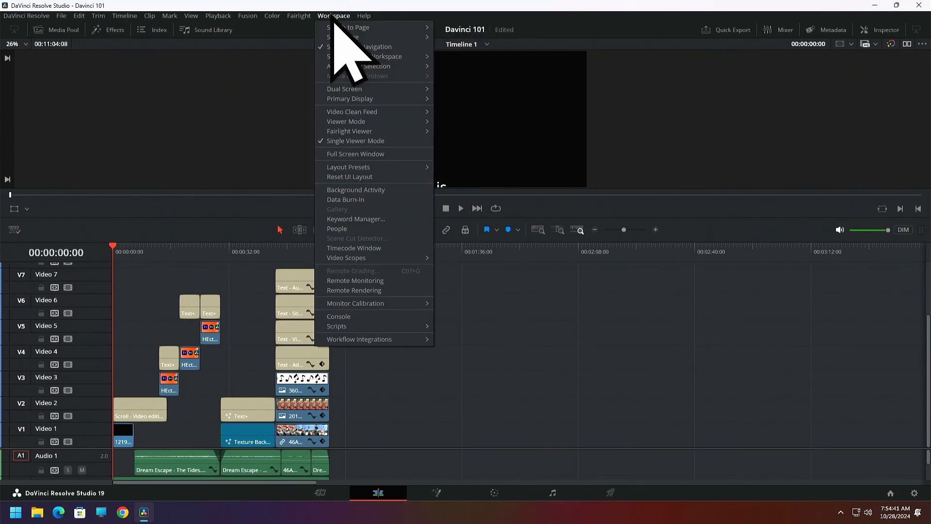
pyautogui.moveTo(357, 39)
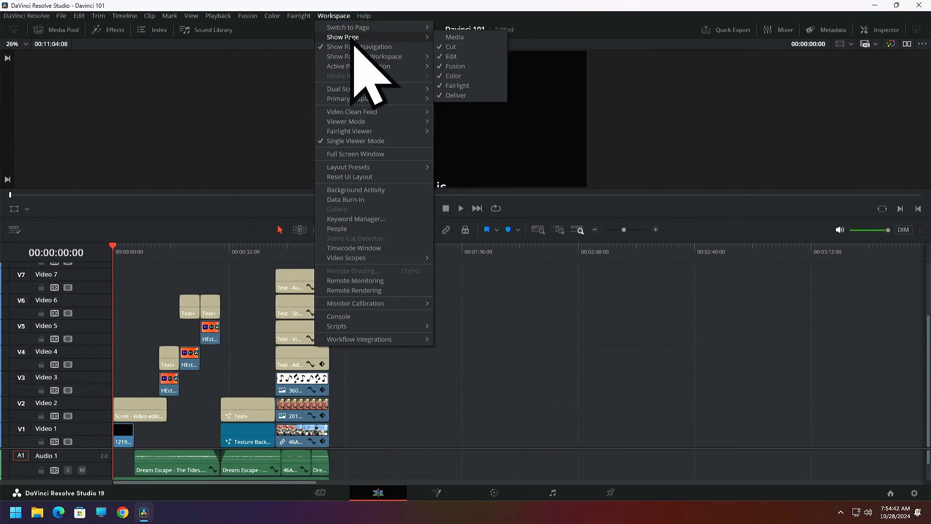
pyautogui.click(450, 47)
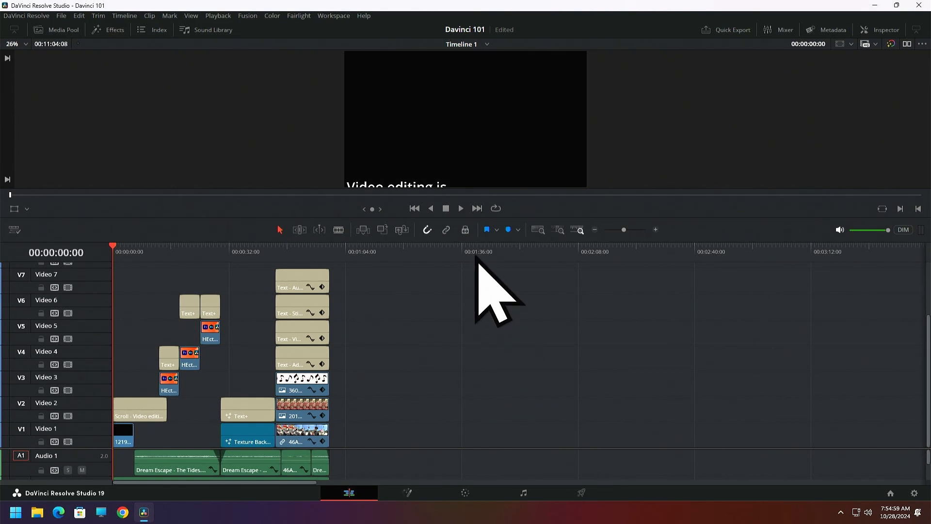
# Enlarge the timeline viewer slightly and move the playhead to 00:01:17:14, in the empty area past the text clips
pyautogui.moveTo(467, 209)
pyautogui.mouseDown()
pyautogui.moveTo(468, 235)
pyautogui.moveTo(468, 217)
pyautogui.mouseUp()
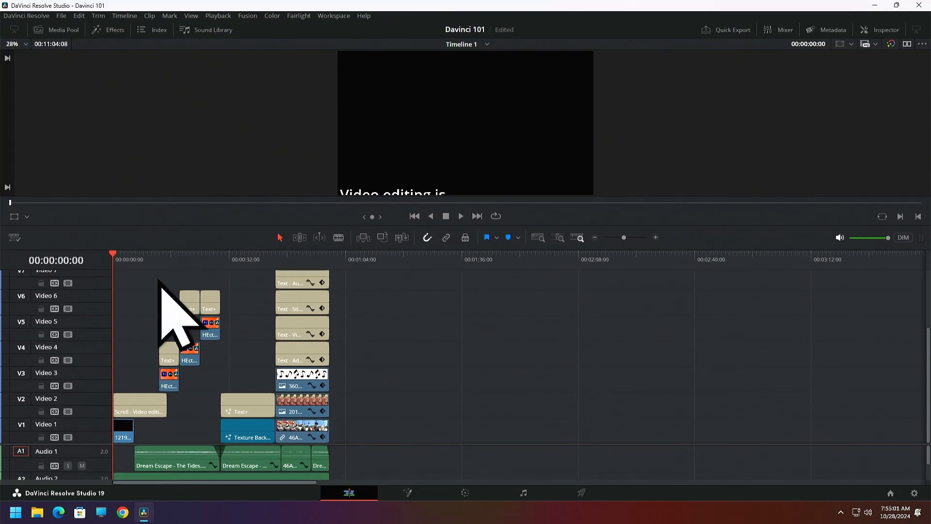
pyautogui.moveTo(115, 260); pyautogui.dragTo(110, 303)
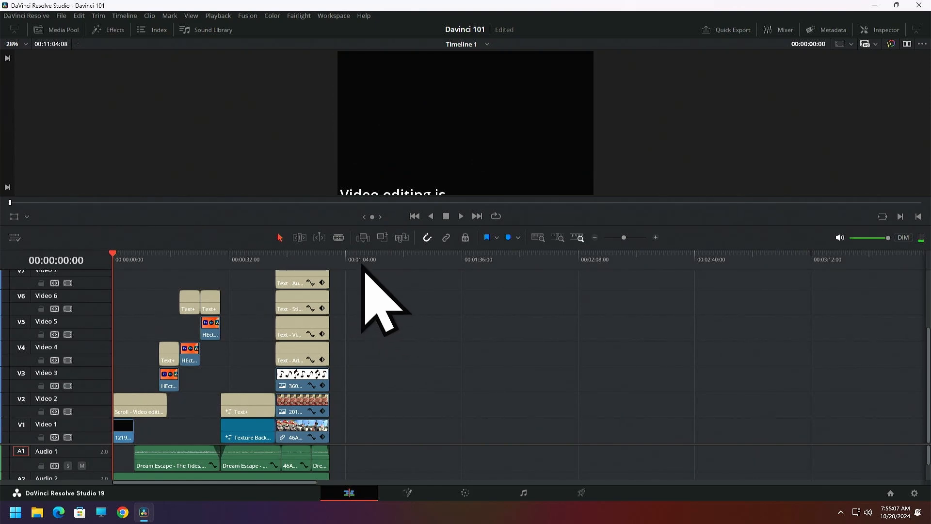
pyautogui.click(394, 258)
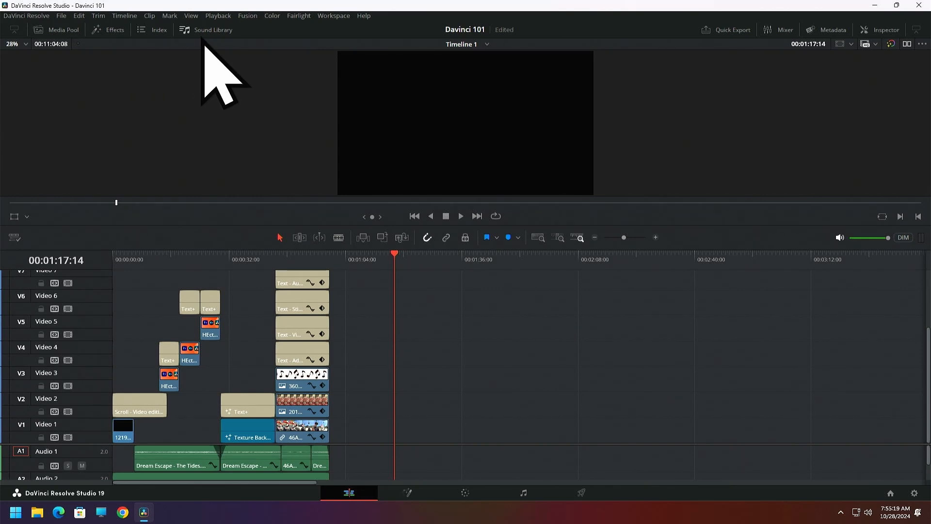
pyautogui.click(62, 31)
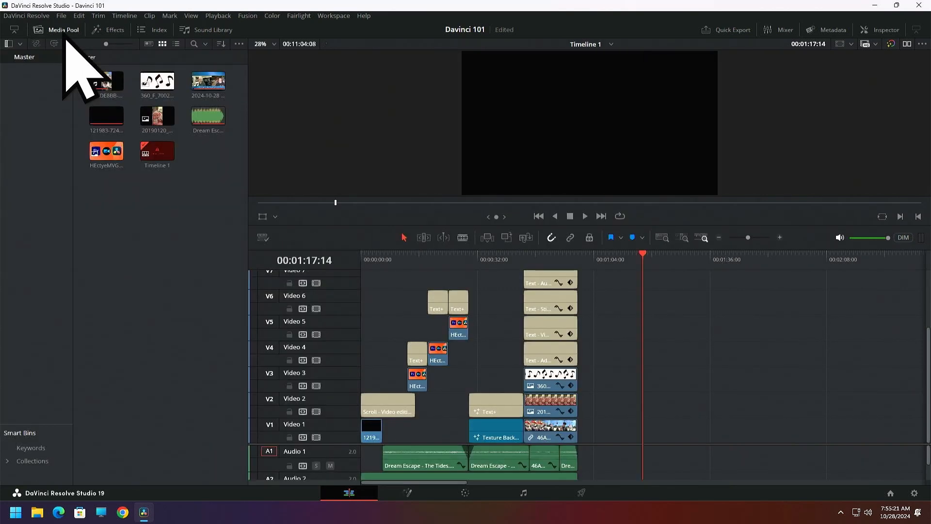
pyautogui.rightClick(115, 225)
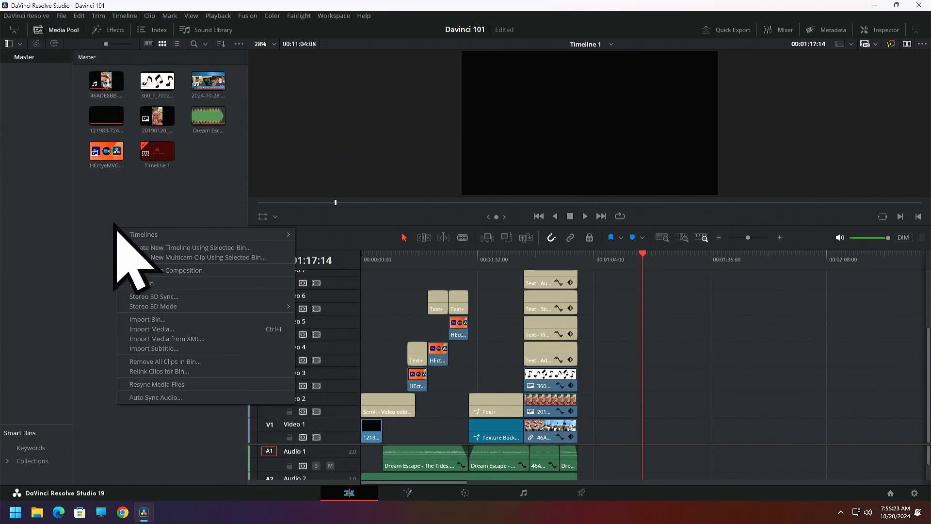
pyautogui.click(111, 217)
pyautogui.click(63, 31)
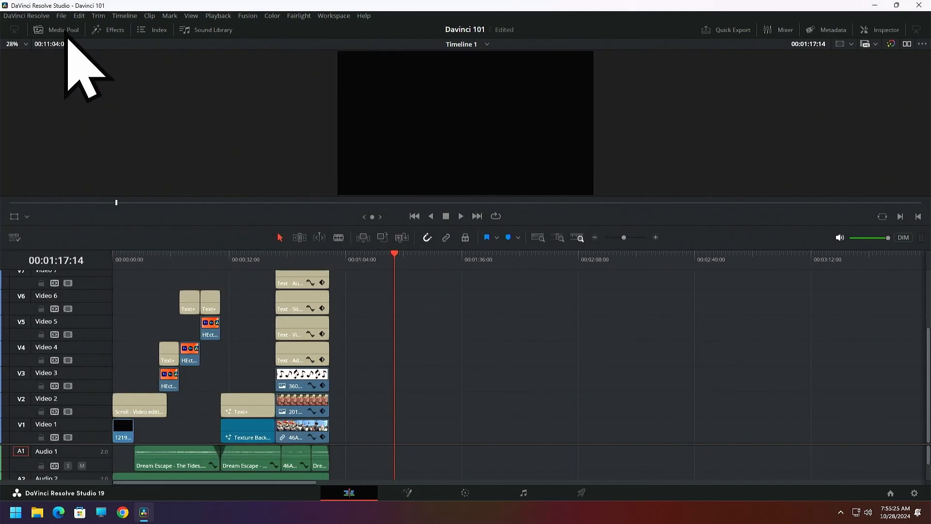
# Show the media pool, start importing media, and browse to the Davinci Resolve Data folder inside the network computer's Davinci folder
pyautogui.click(64, 31)
pyautogui.rightClick(111, 219)
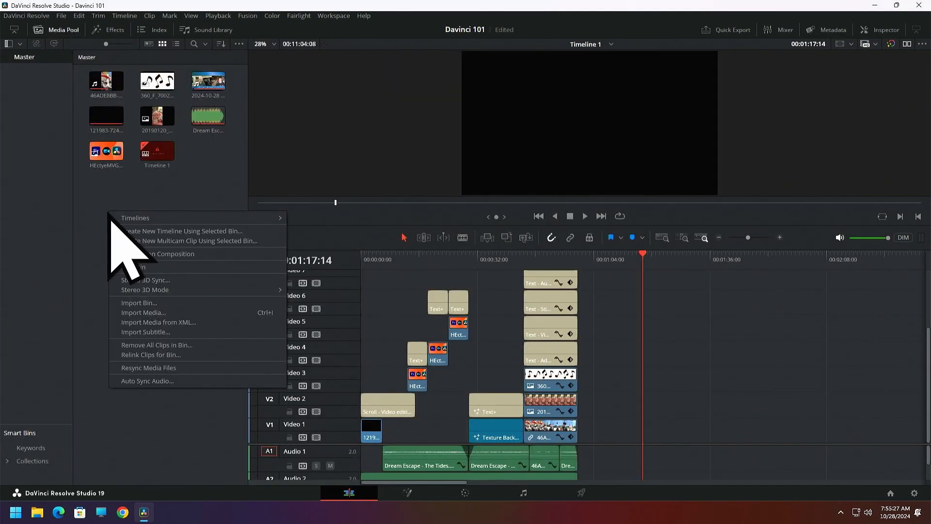
pyautogui.click(140, 315)
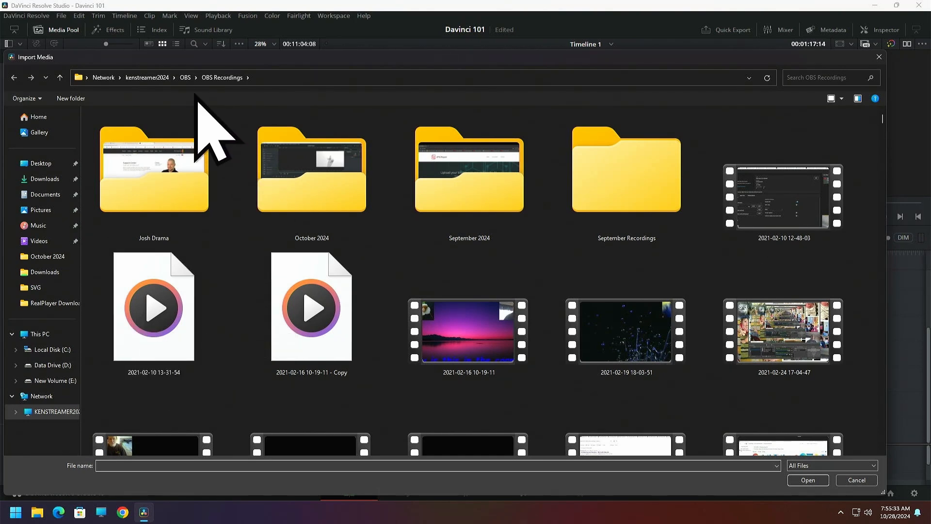
pyautogui.click(147, 78)
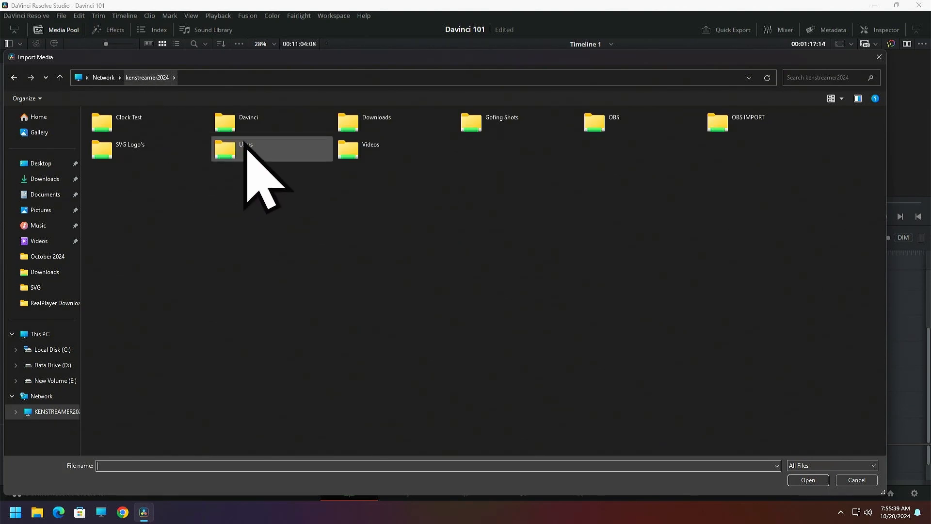
pyautogui.doubleClick(231, 127)
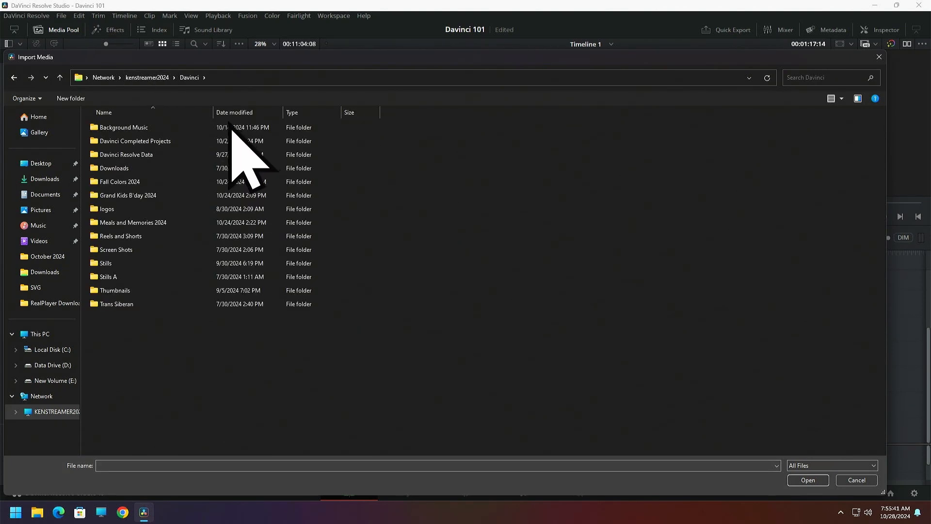
pyautogui.doubleClick(129, 155)
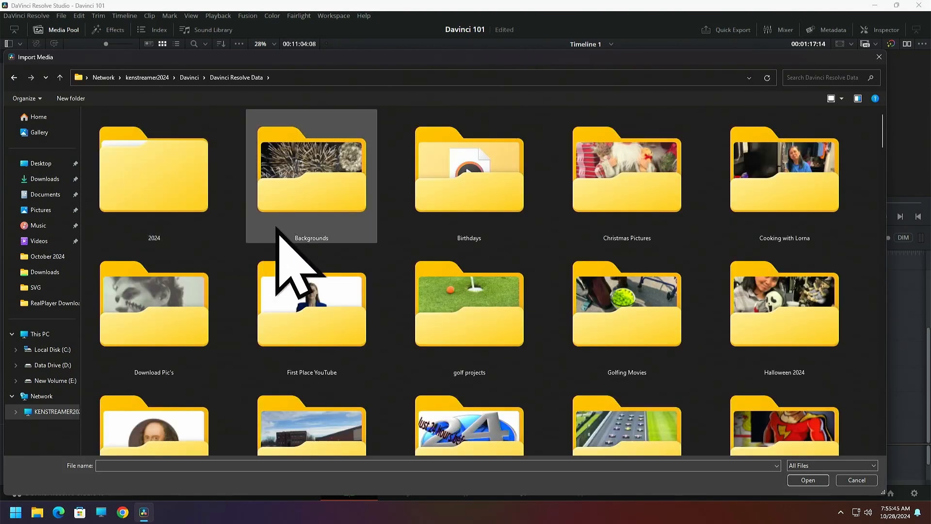
# Import the IMG_0791 (2) photo into the Master bin
pyautogui.scroll(-6, 284, 242)
pyautogui.scroll(-8, 293, 260)
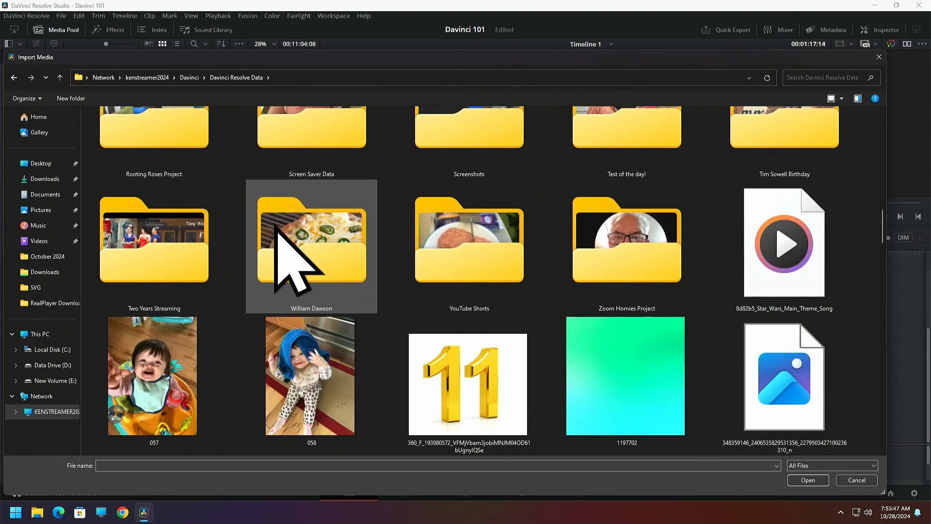
pyautogui.scroll(-2, 293, 264)
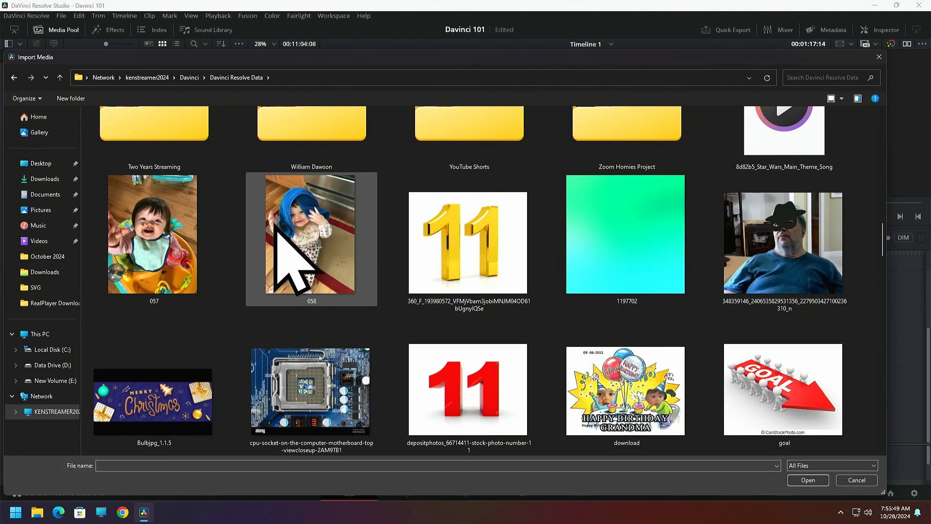
pyautogui.scroll(-5, 274, 225)
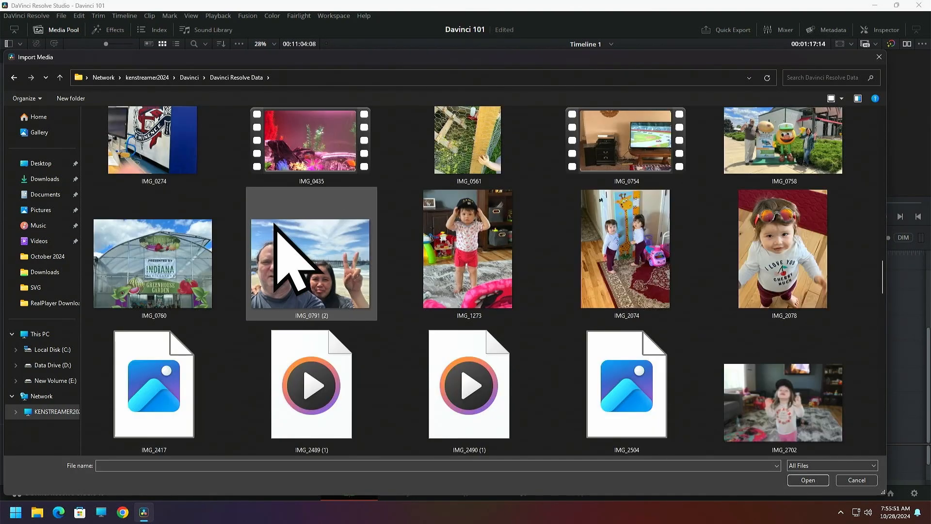
pyautogui.click(303, 258)
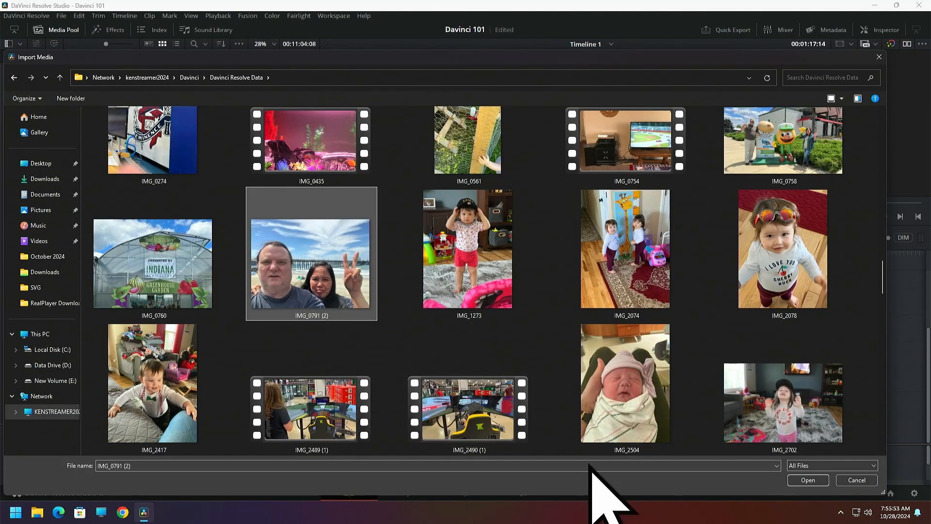
pyautogui.click(805, 480)
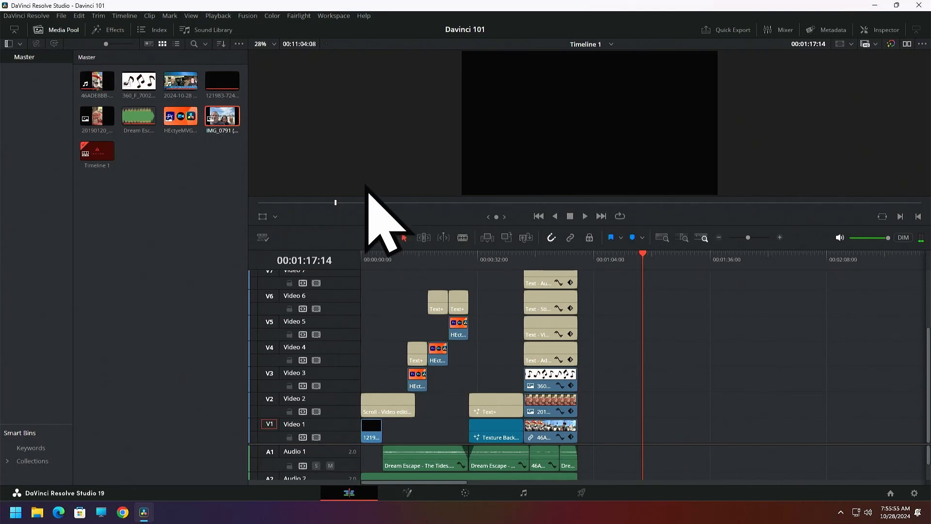
# Place the IMG_0791 (2) photo on the Video 1 track at the playhead, and hide and reshow the media pool
pyautogui.click(216, 136)
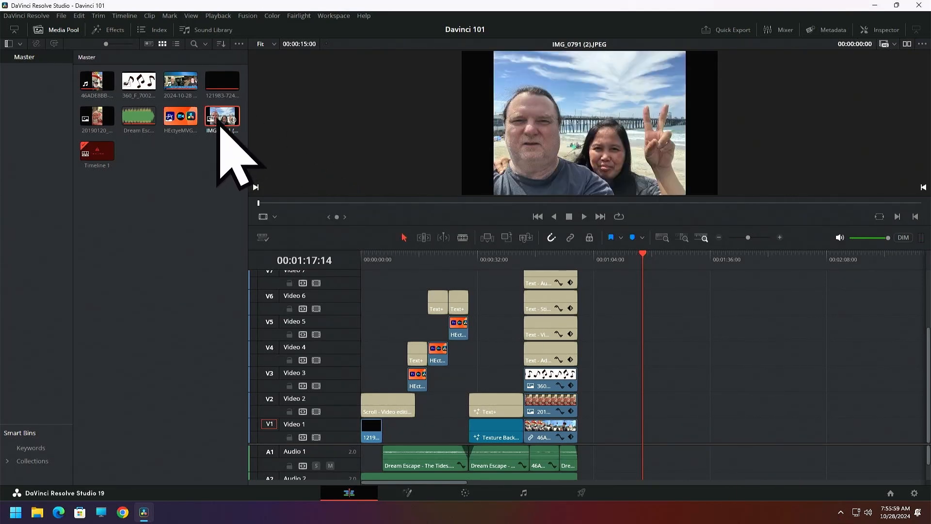
pyautogui.moveTo(217, 119); pyautogui.dragTo(675, 433)
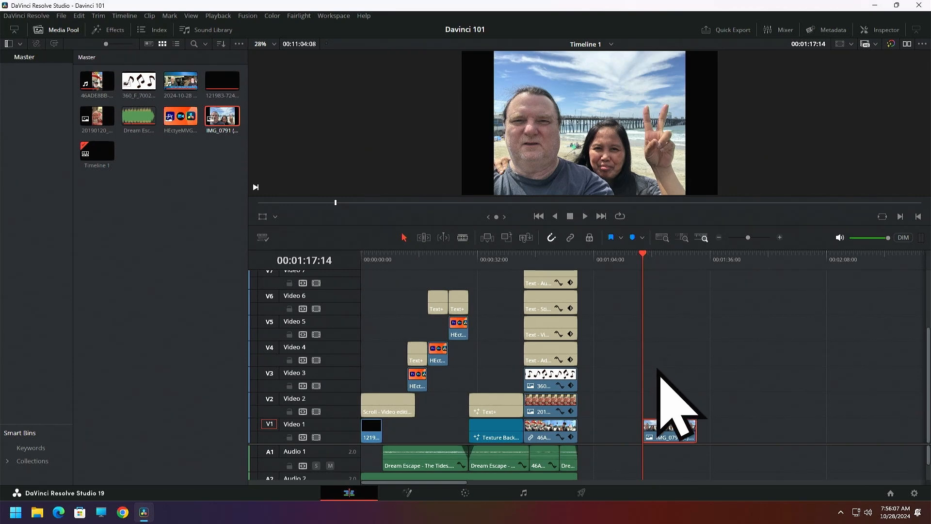
pyautogui.click(55, 32)
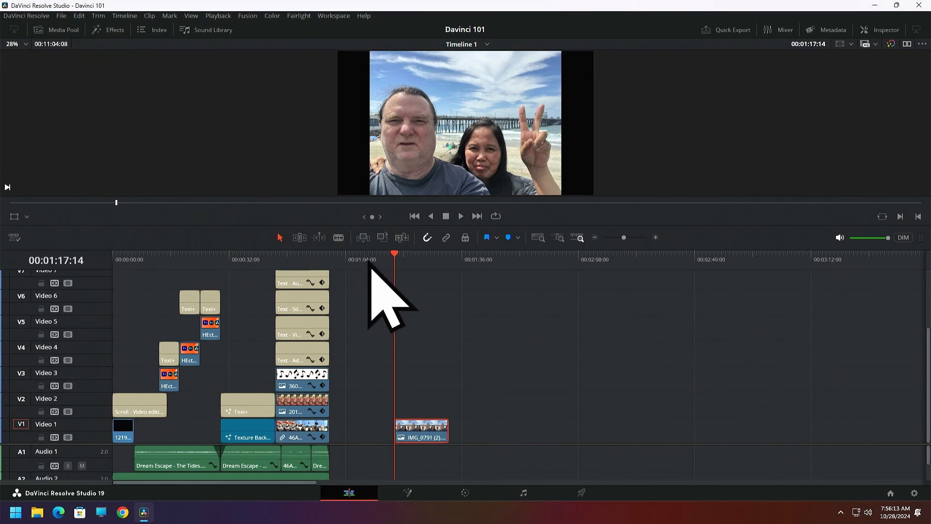
pyautogui.click(63, 32)
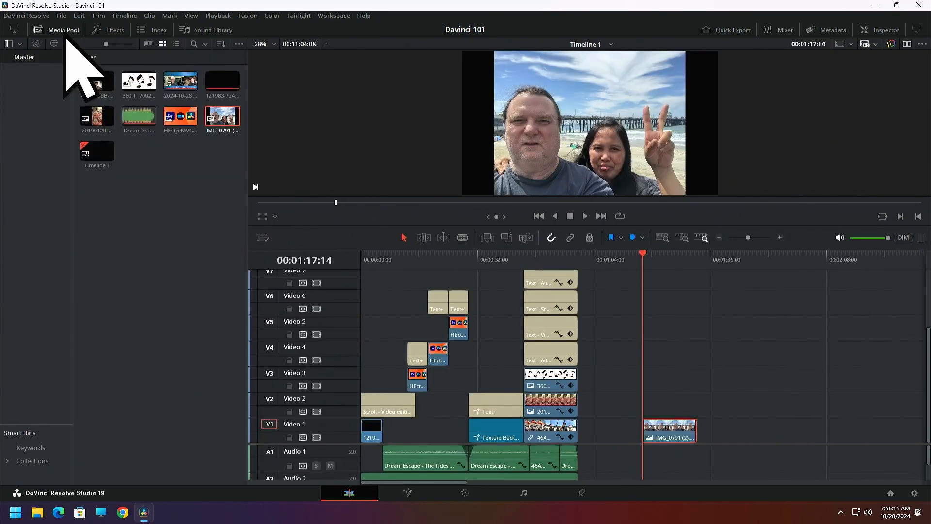
pyautogui.click(129, 216)
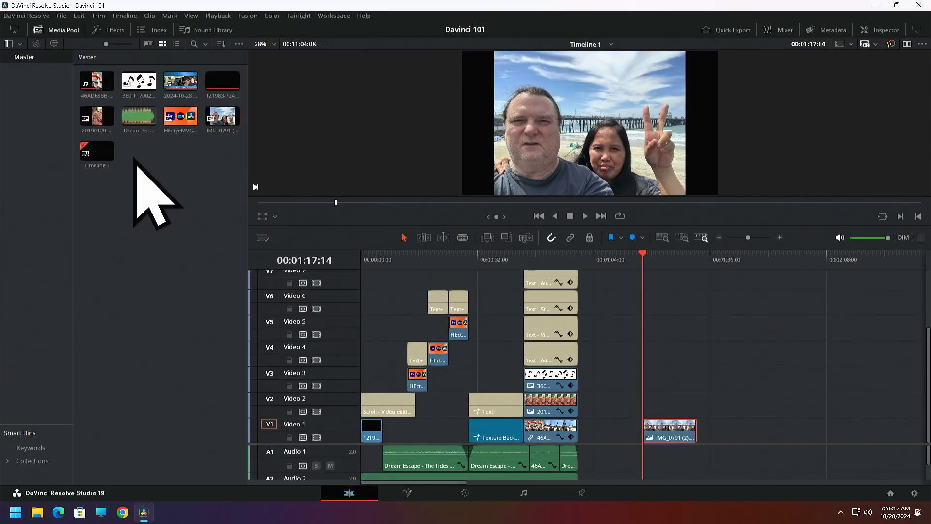
# Replace the media pool with the inspector for the IMG_0791 (2) photo, and enlarge the timeline viewer
pyautogui.click(58, 30)
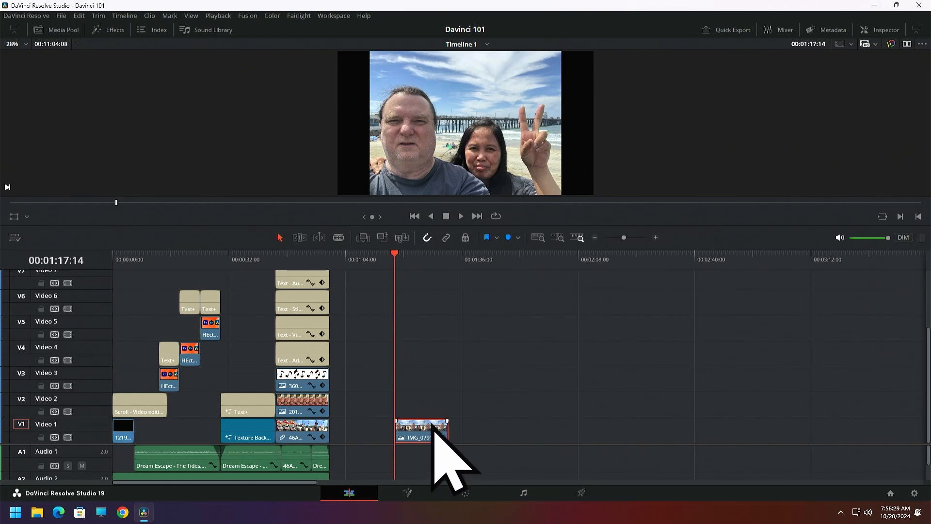
pyautogui.moveTo(395, 256)
pyautogui.mouseDown()
pyautogui.moveTo(451, 264)
pyautogui.moveTo(406, 266)
pyautogui.moveTo(401, 257)
pyautogui.mouseUp()
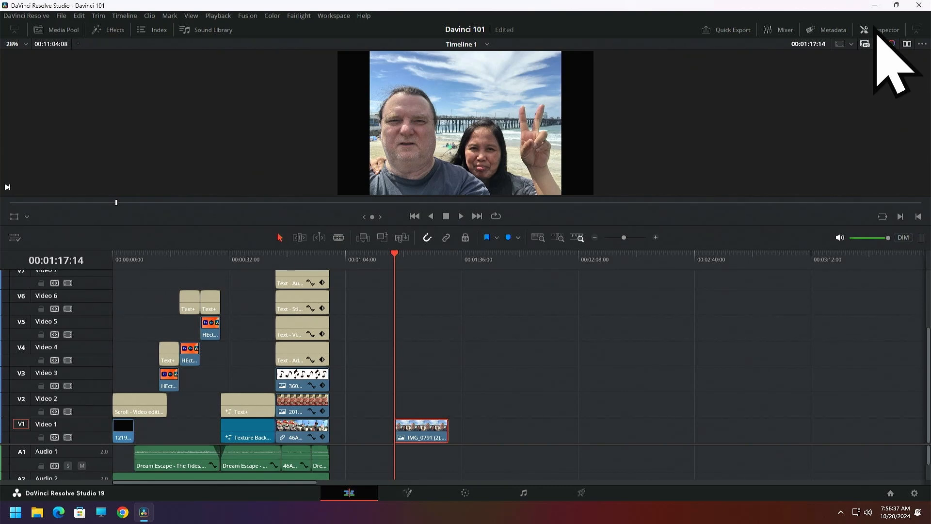
pyautogui.click(878, 30)
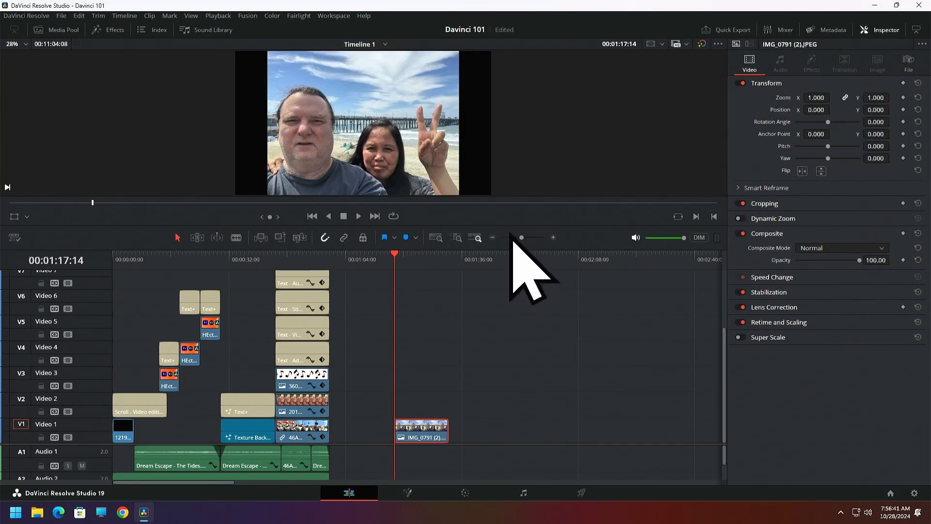
pyautogui.moveTo(499, 224); pyautogui.dragTo(505, 366)
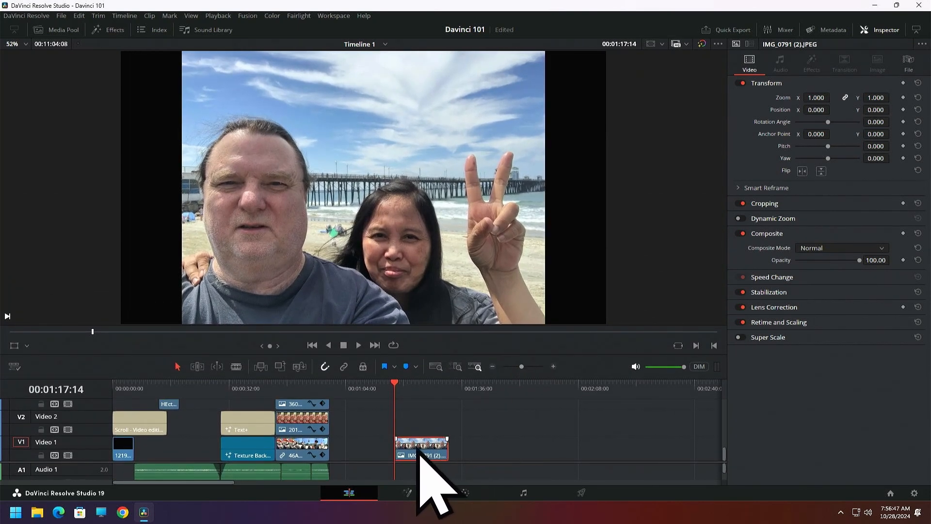
pyautogui.moveTo(395, 388)
pyautogui.mouseDown()
pyautogui.moveTo(425, 394)
pyautogui.moveTo(400, 396)
pyautogui.mouseUp()
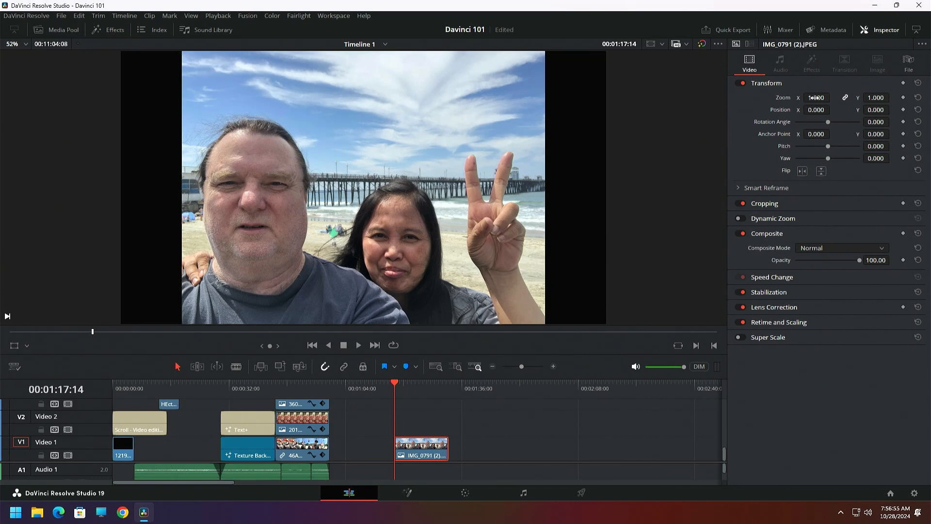
# Try shrinking the IMG_0791 (2) photo to a zoom of 0.320, and reset the zoom to its default
pyautogui.moveTo(816, 97)
pyautogui.mouseDown()
pyautogui.moveTo(770, 97)
pyautogui.moveTo(834, 97)
pyautogui.moveTo(791, 97)
pyautogui.moveTo(815, 98)
pyautogui.mouseUp()
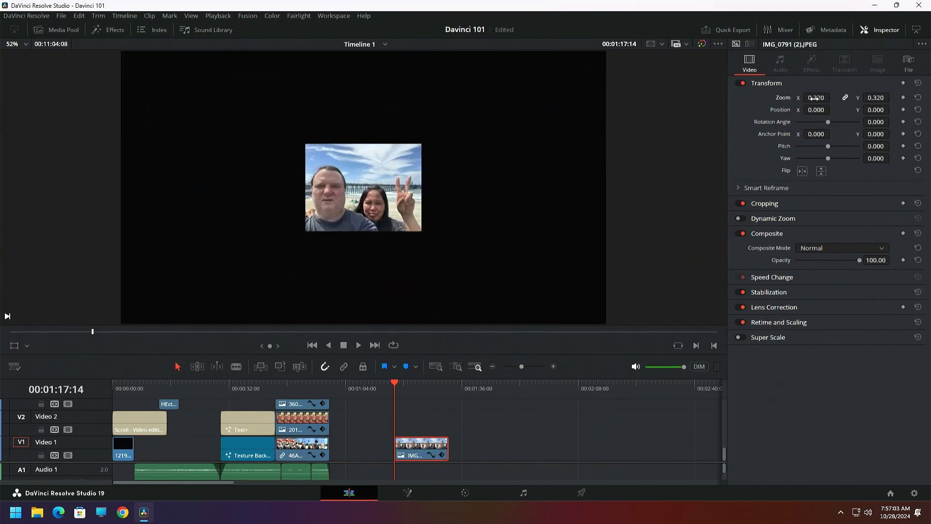
pyautogui.doubleClick(785, 103)
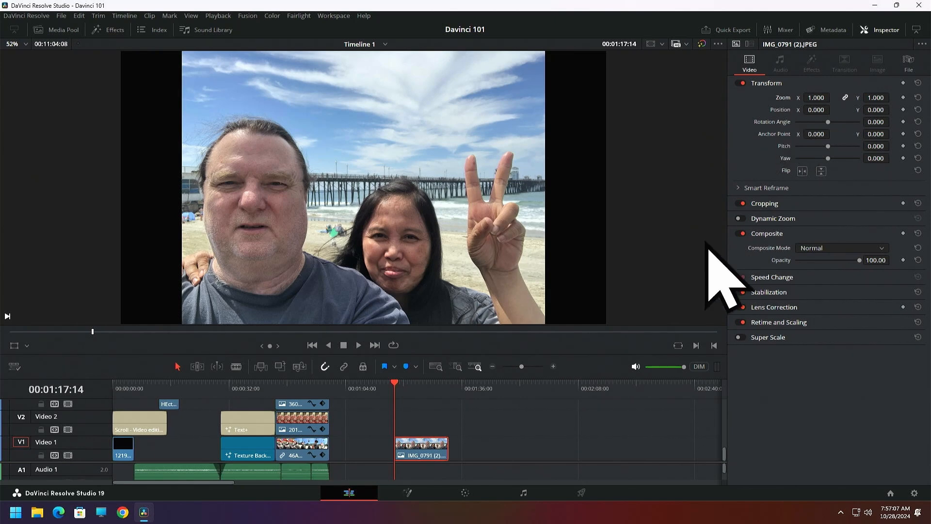
pyautogui.scroll(-2, 645, 253)
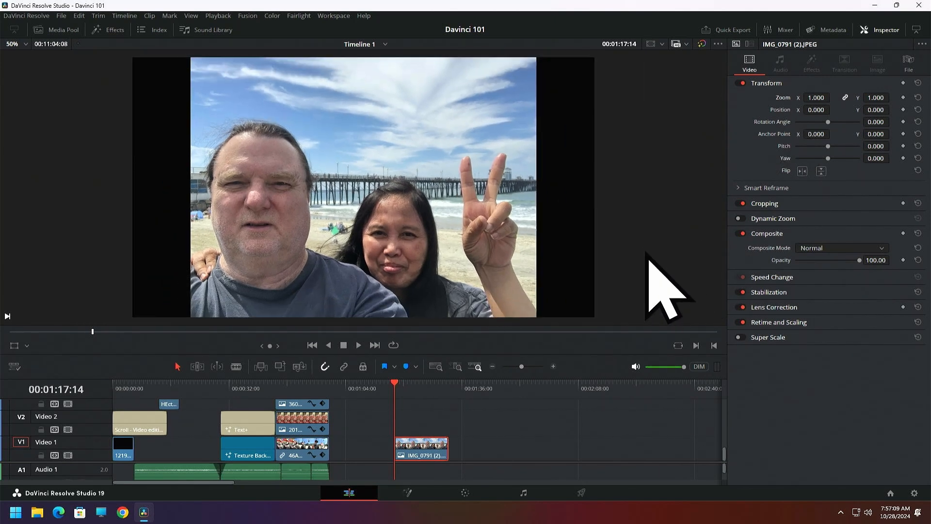
pyautogui.scroll(1, 648, 257)
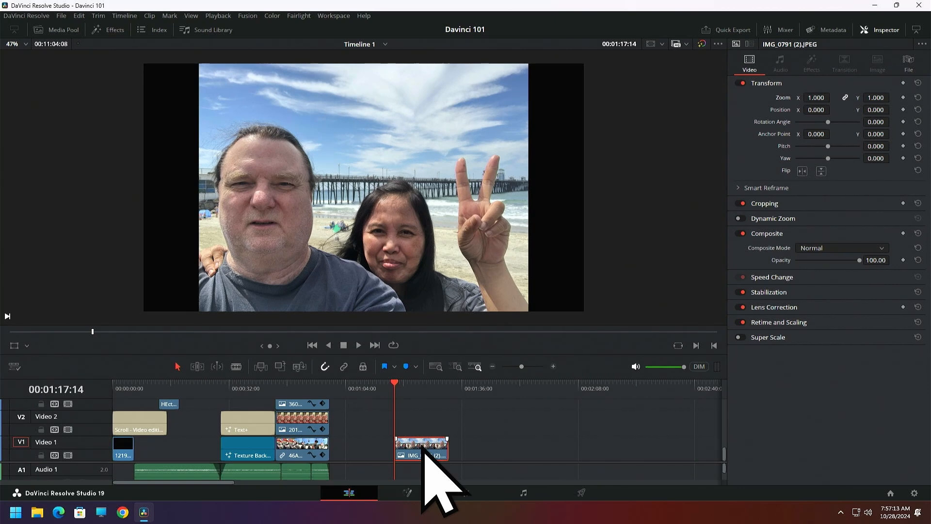
# Examine the photo on the Fusion page with a taller viewer area, and return to the Edit page
pyautogui.click(408, 493)
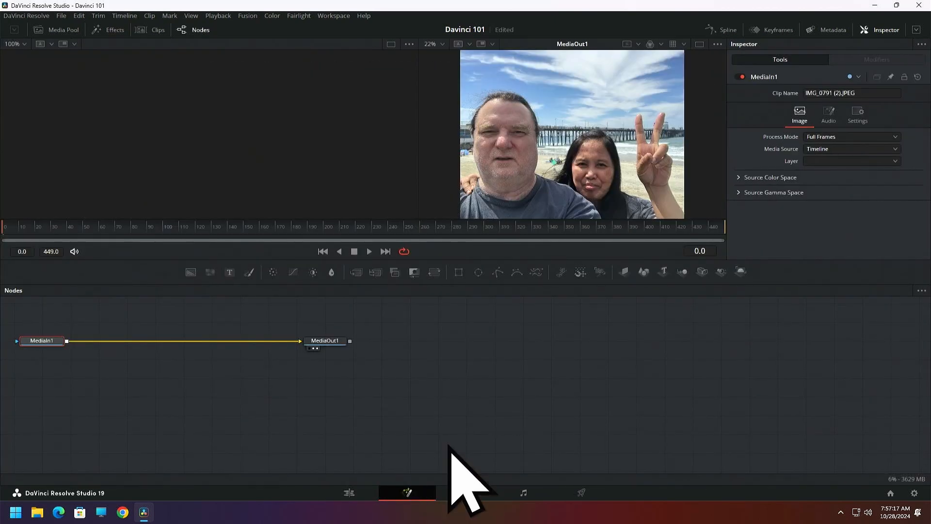
pyautogui.moveTo(479, 260); pyautogui.dragTo(482, 407)
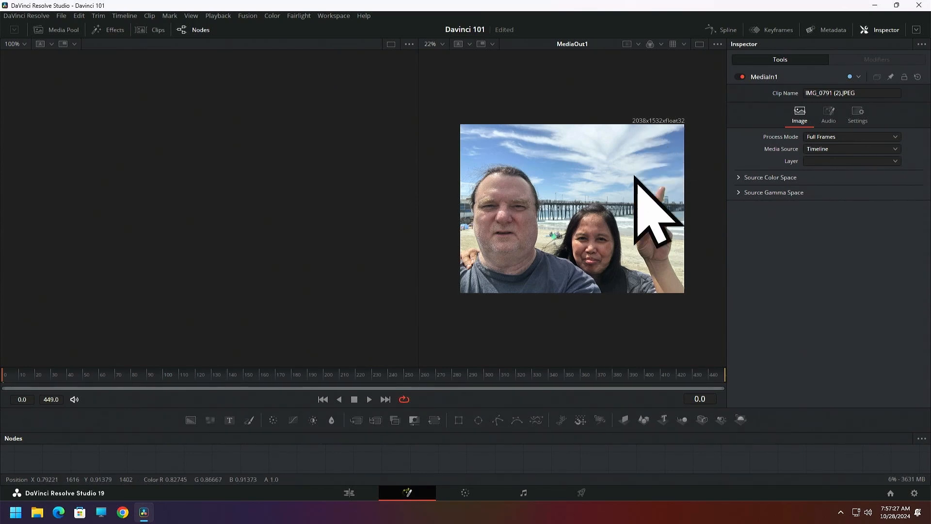
pyautogui.click(349, 493)
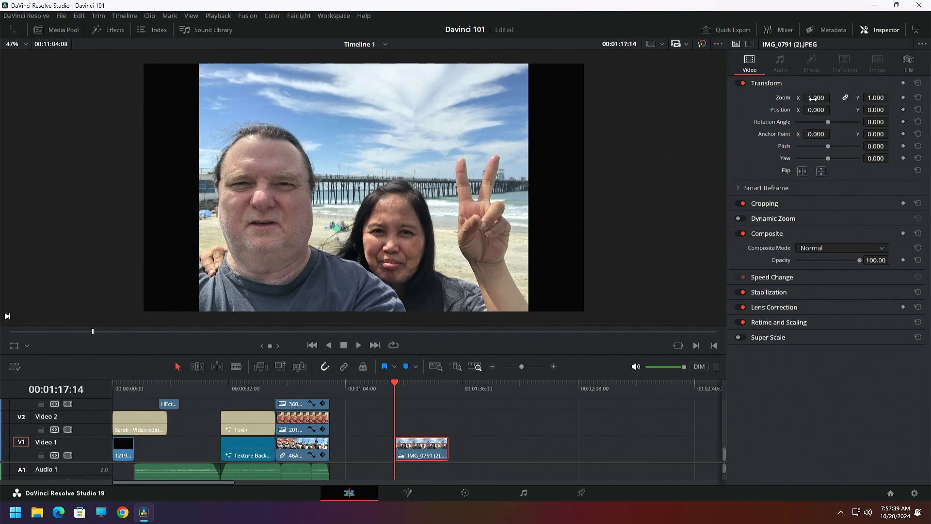
# Scale the photo to a linked X and Y zoom of 1.370, and try a rotation before resetting the angle
pyautogui.moveTo(816, 97); pyautogui.dragTo(834, 98)
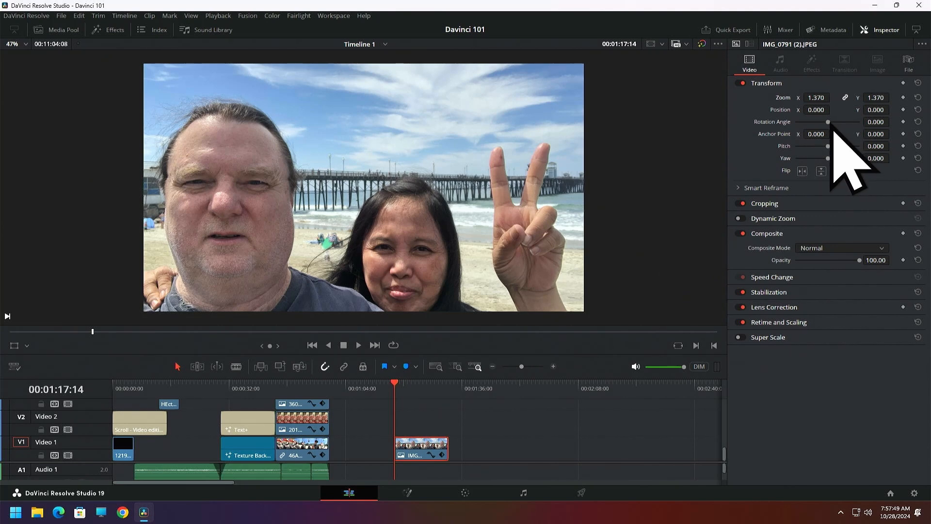
pyautogui.moveTo(828, 125); pyautogui.dragTo(826, 129)
pyautogui.doubleClick(777, 125)
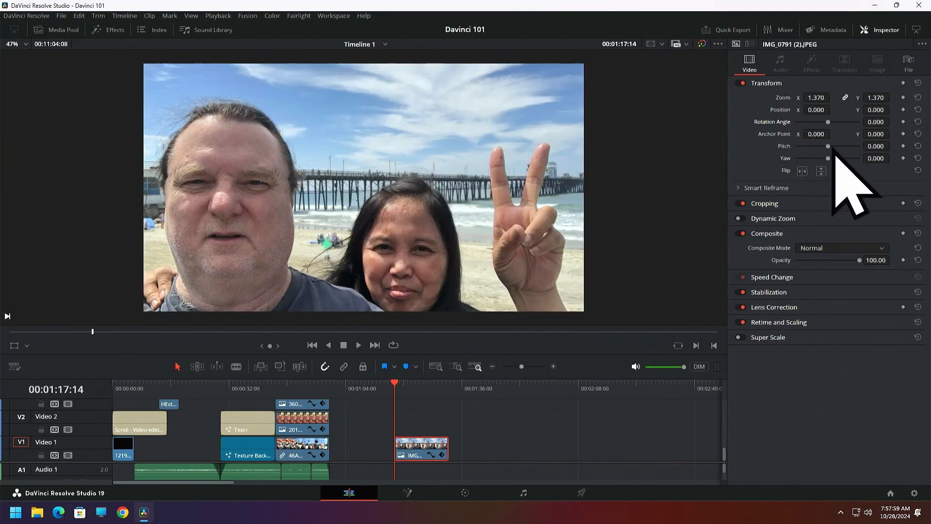
# Try a pitch of -0.836 and a changed yaw on the photo, resetting each to 0.000
pyautogui.moveTo(831, 147); pyautogui.dragTo(813, 147)
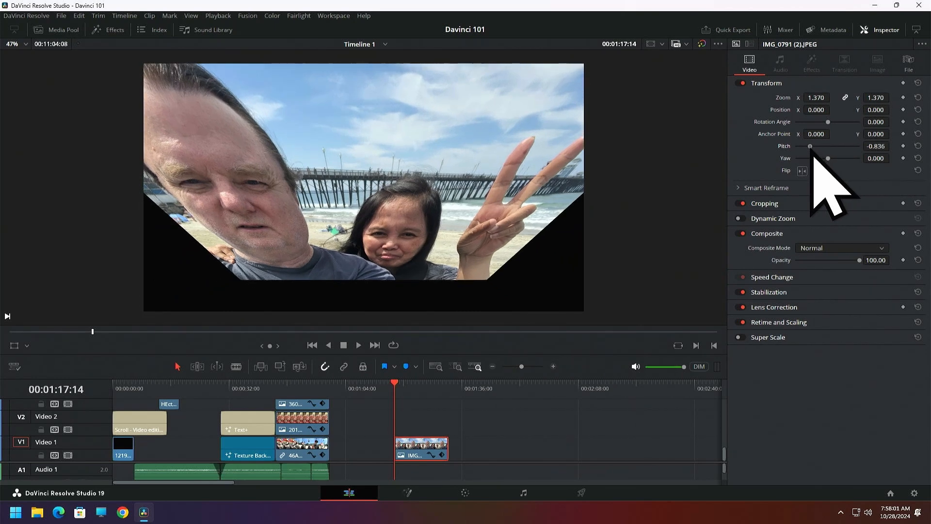
pyautogui.doubleClick(791, 147)
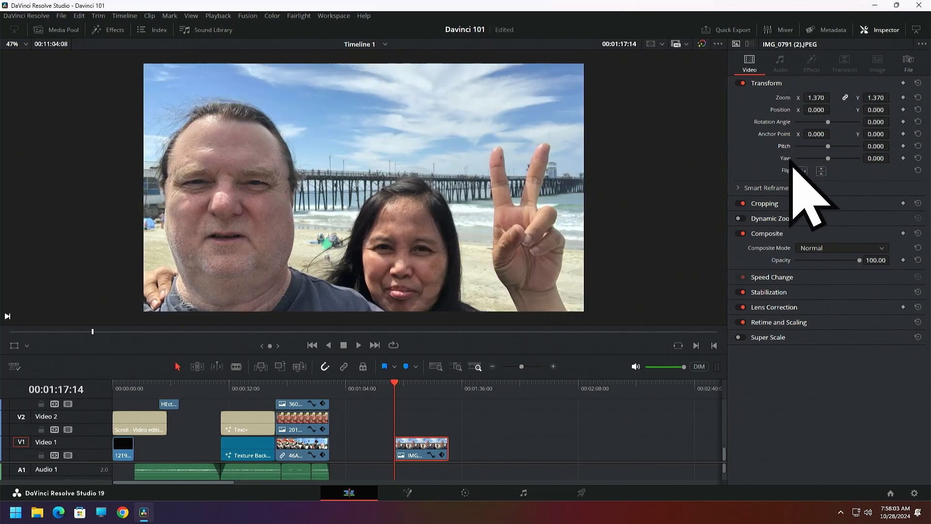
pyautogui.moveTo(827, 158); pyautogui.dragTo(806, 159)
pyautogui.doubleClick(786, 159)
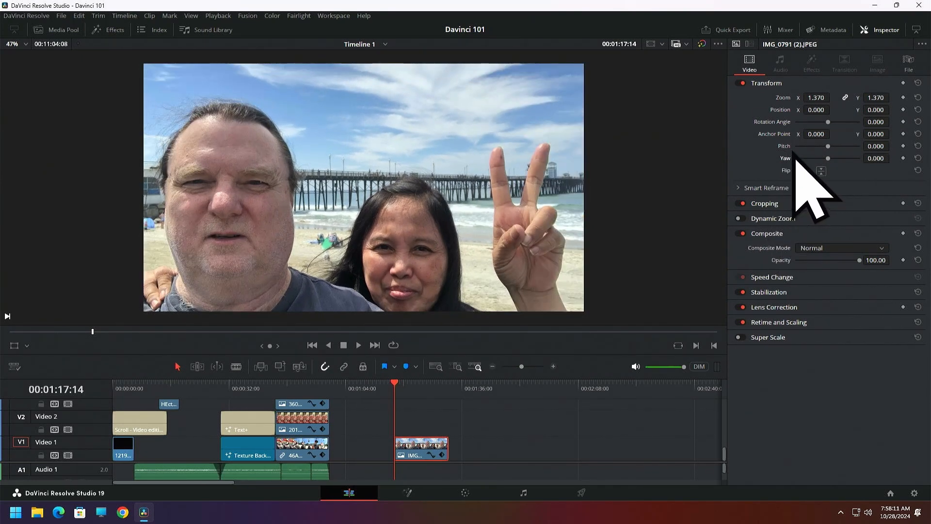
pyautogui.moveTo(828, 146); pyautogui.dragTo(811, 149)
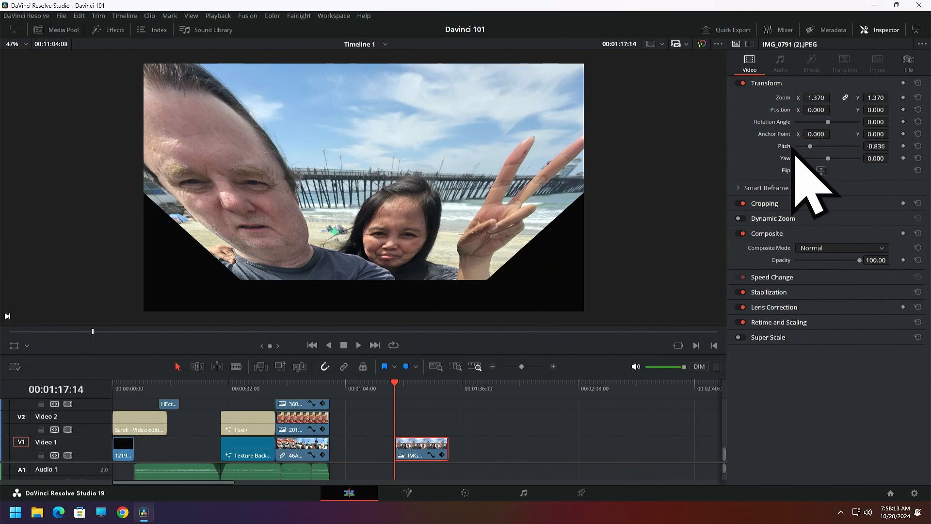
pyautogui.click(919, 146)
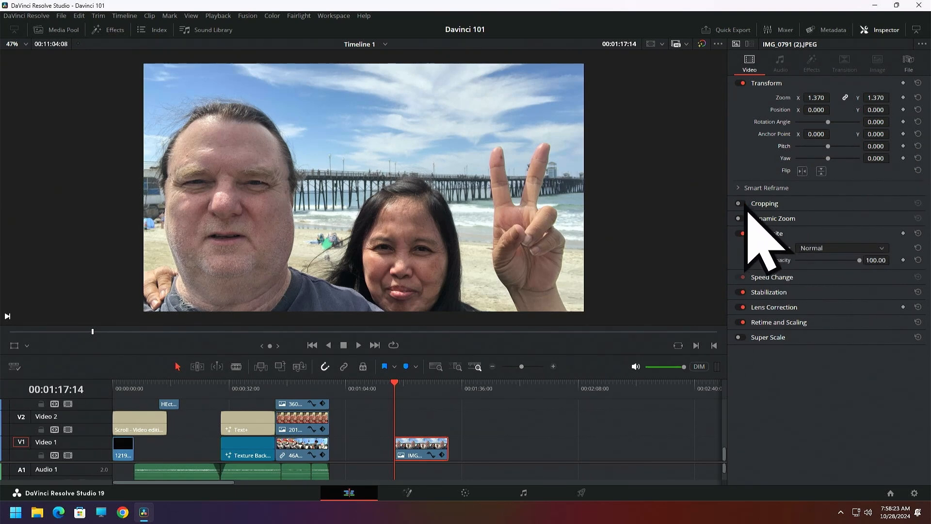
# Switch cropping on for the photo as a test, and leave it disabled
pyautogui.click(738, 203)
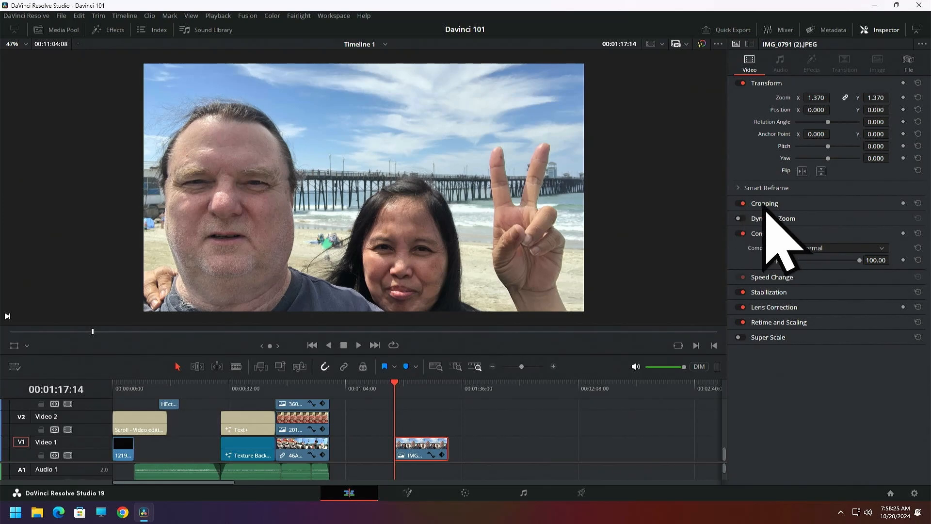
pyautogui.click(741, 204)
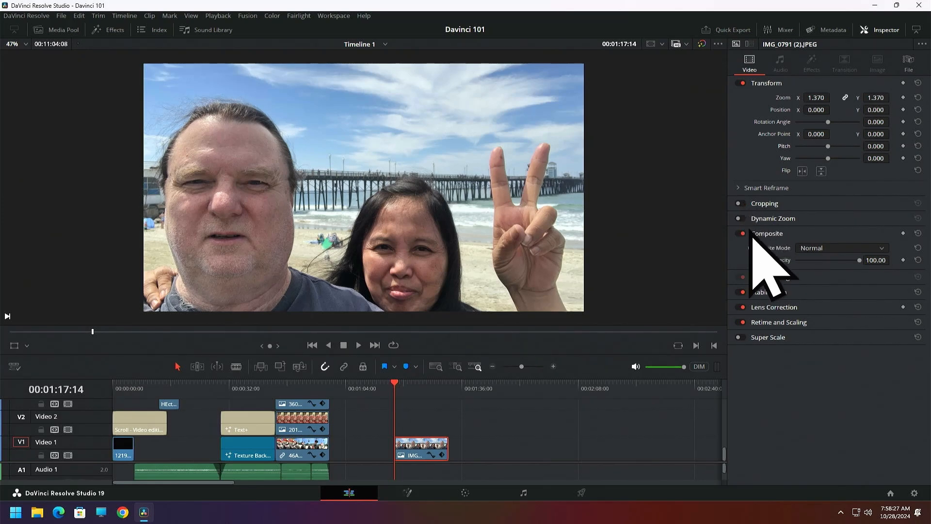
# Try Dynamic Zoom on the photo, preview its playback from 00:01:17:14, and disable it with the playhead returned to the clip's start
pyautogui.click(739, 219)
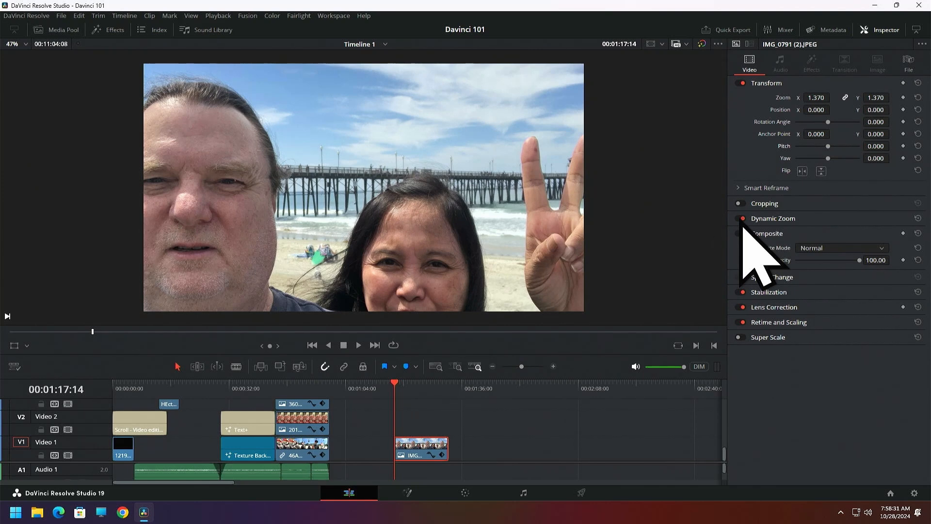
pyautogui.click(740, 219)
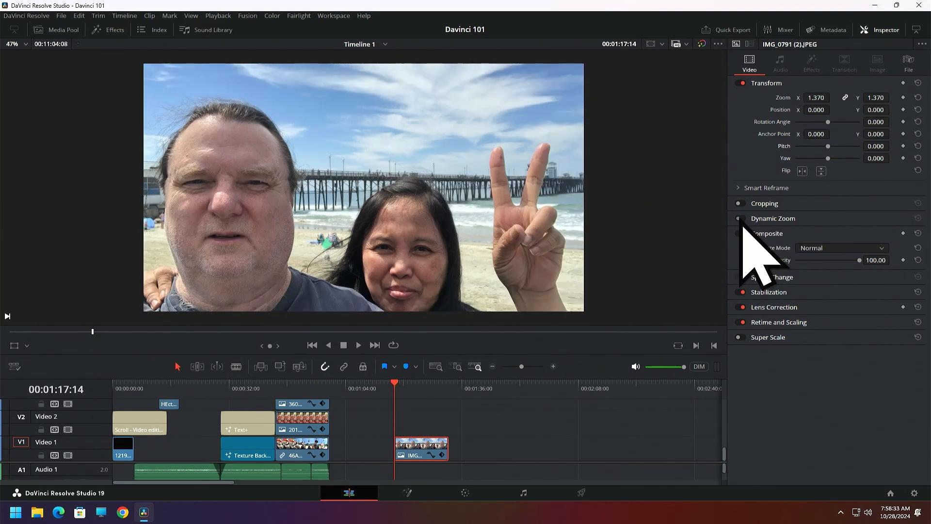
pyautogui.click(739, 219)
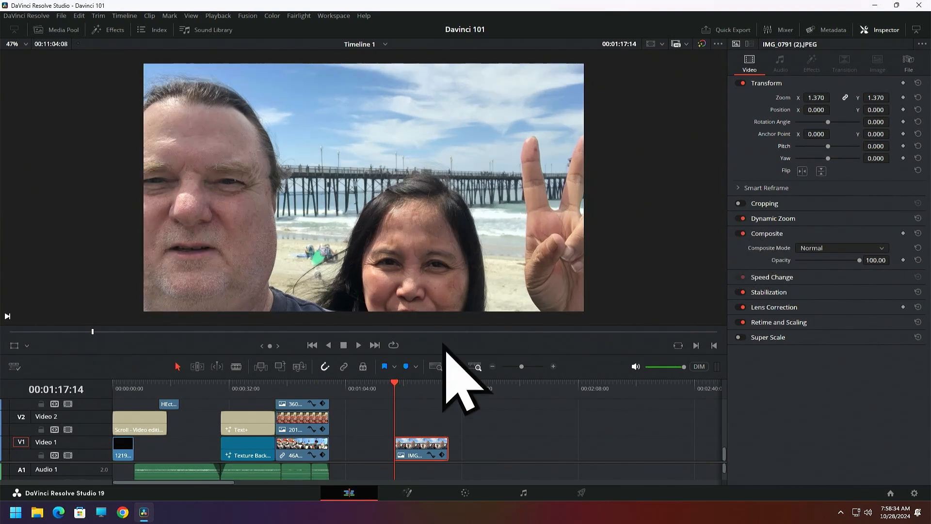
pyautogui.click(359, 345)
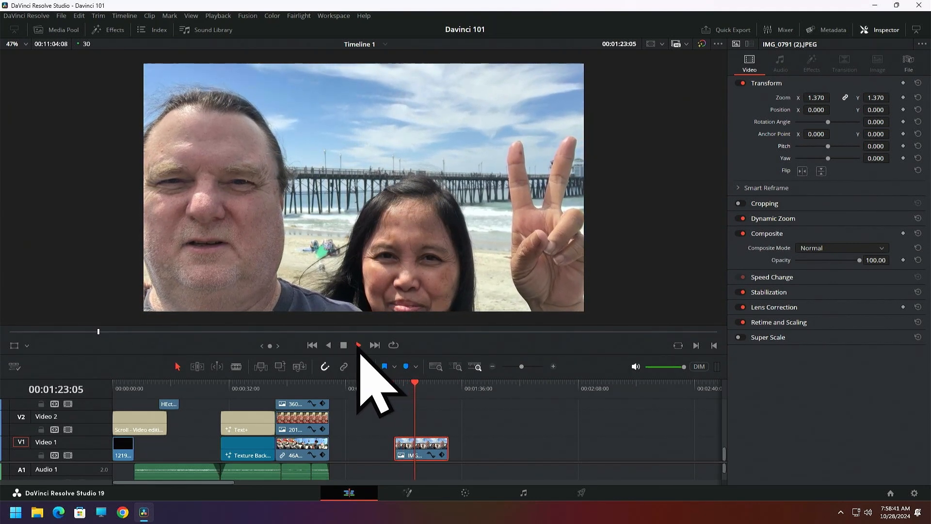
pyautogui.click(359, 345)
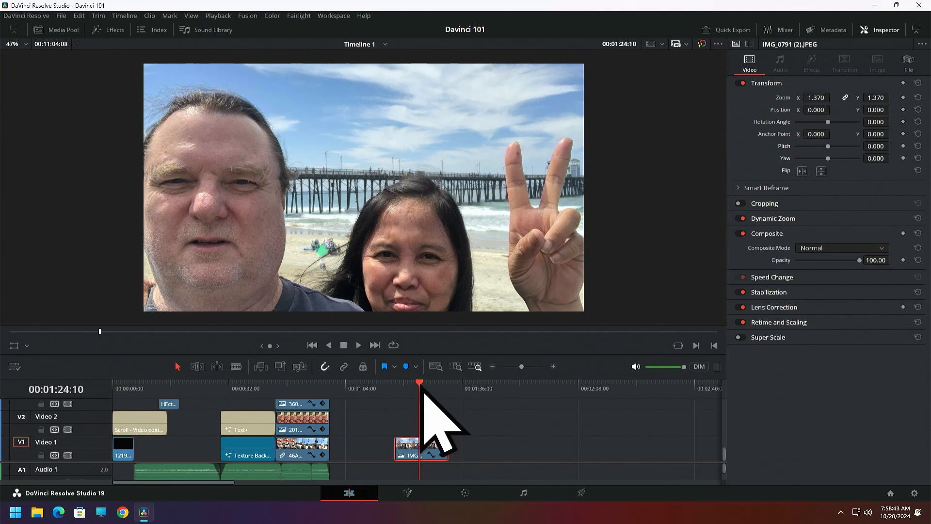
pyautogui.moveTo(420, 388); pyautogui.dragTo(395, 388)
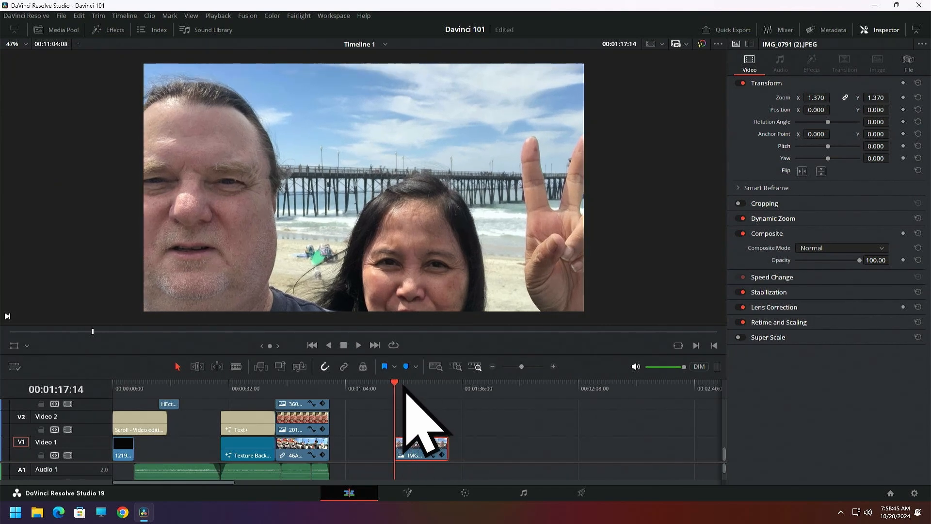
pyautogui.click(742, 219)
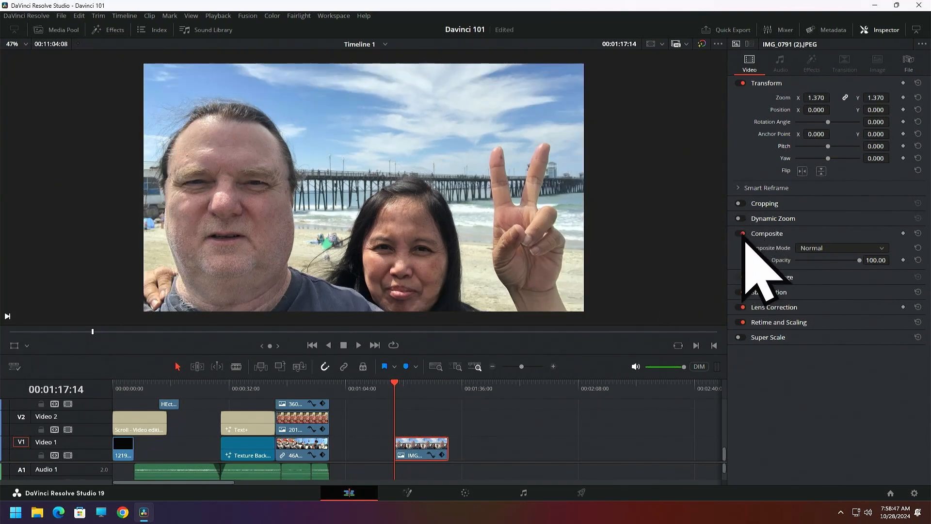
# Try the Color and Color Dodge composite modes on the photo, including a brief opacity adjustment
pyautogui.click(882, 247)
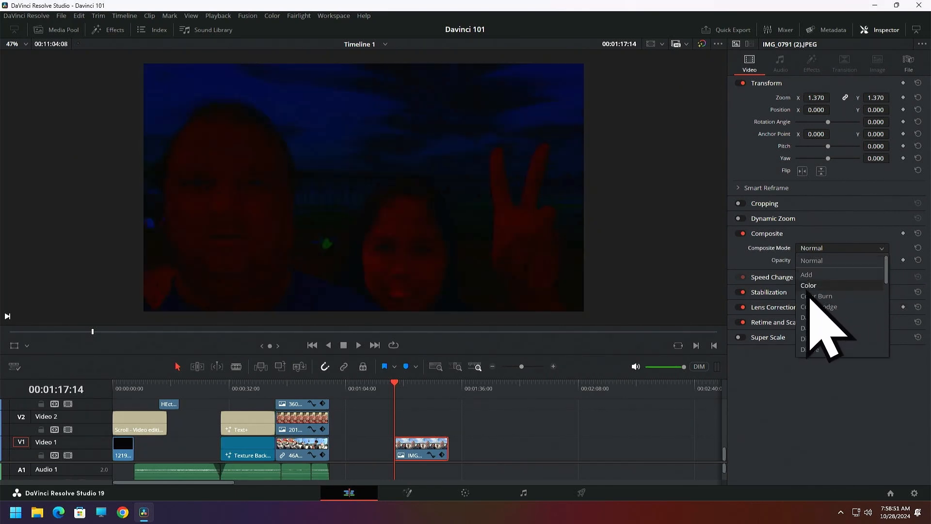
pyautogui.click(810, 286)
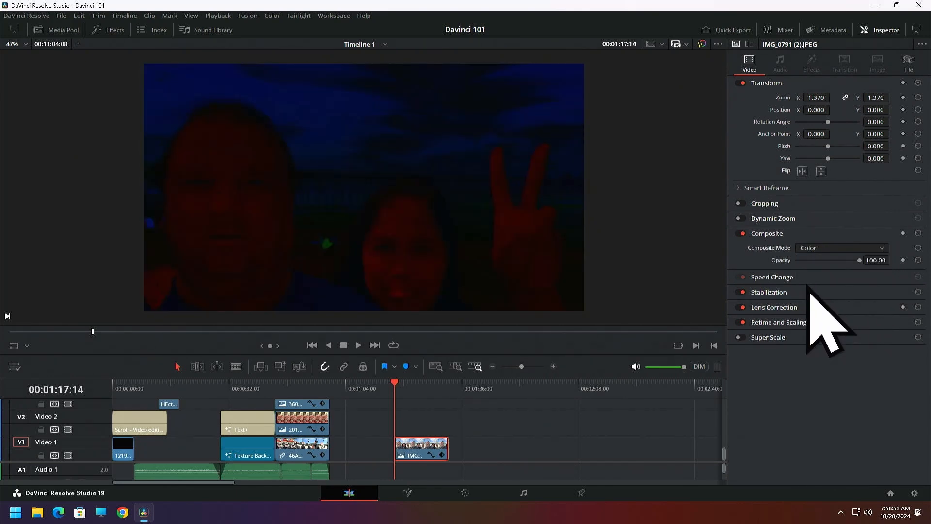
pyautogui.moveTo(861, 261)
pyautogui.mouseDown()
pyautogui.moveTo(832, 261)
pyautogui.moveTo(851, 261)
pyautogui.mouseUp()
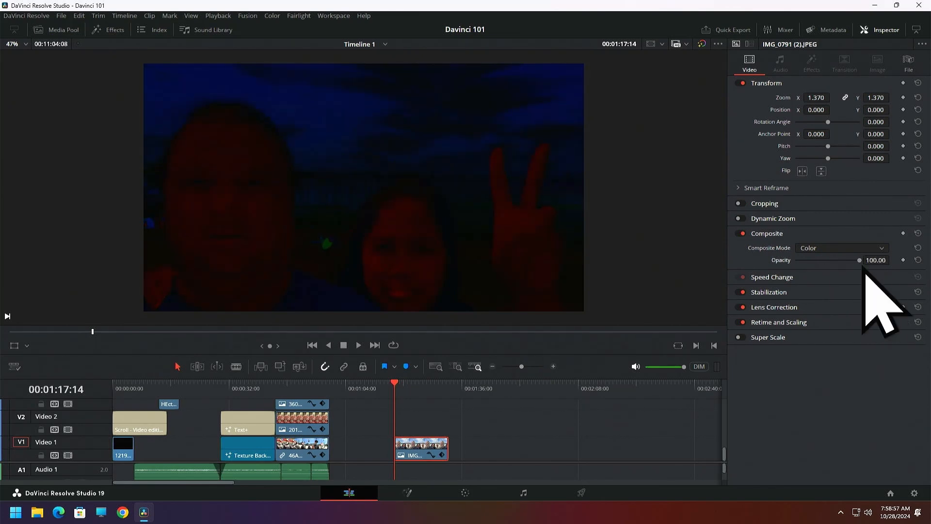
pyautogui.click(878, 248)
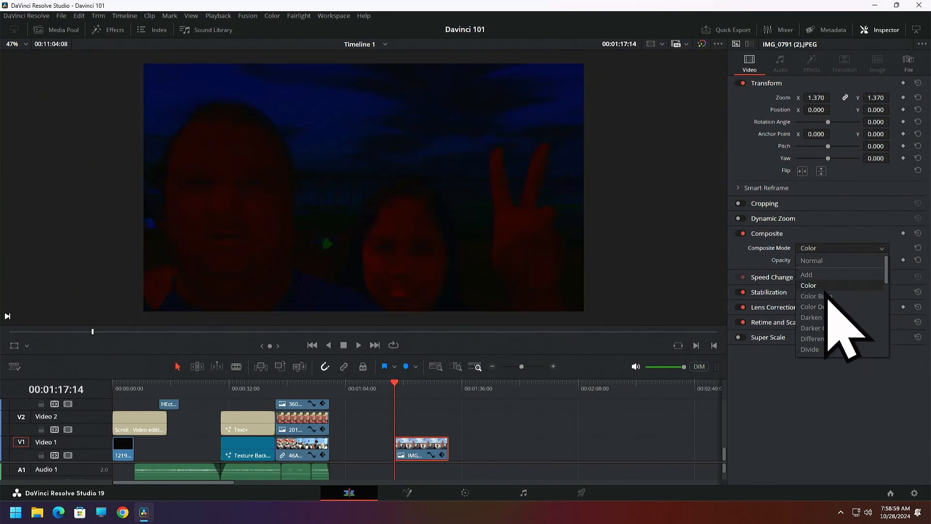
pyautogui.click(824, 296)
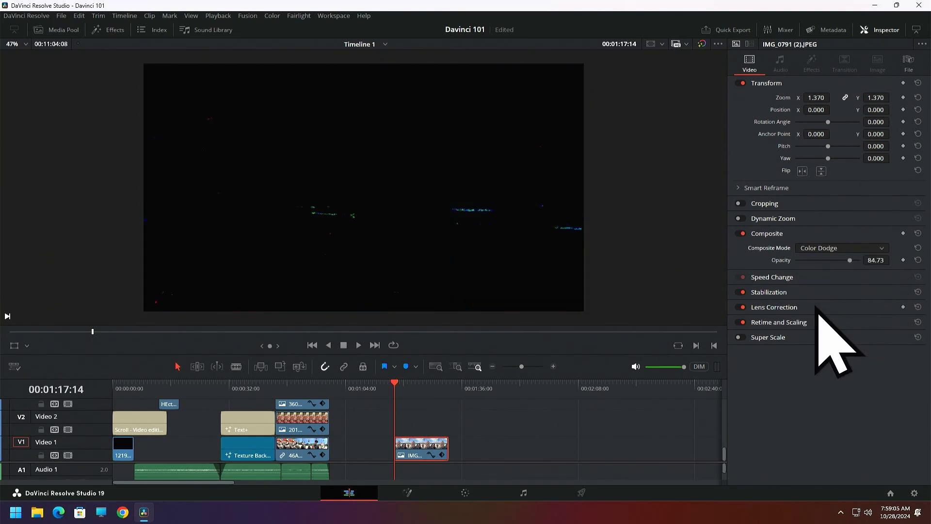
# Set the photo's composite mode to Difference
pyautogui.click(881, 248)
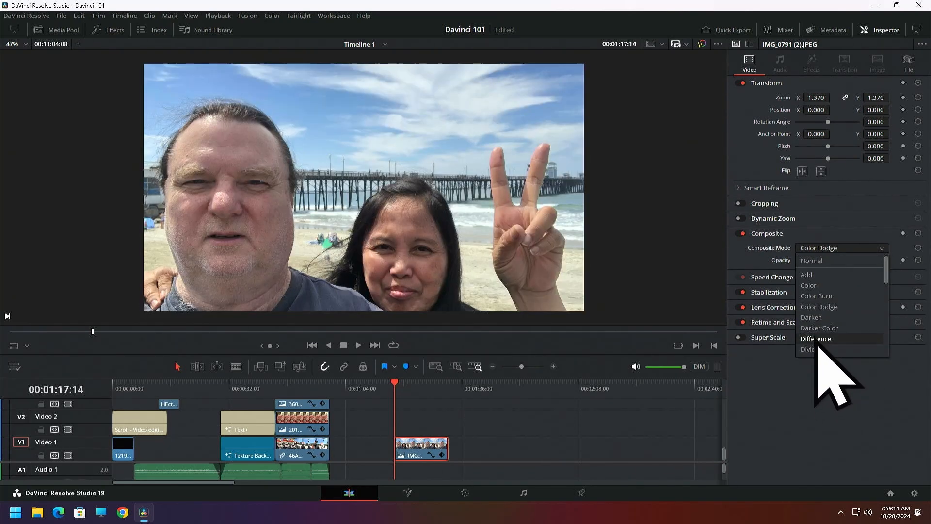
pyautogui.click(819, 339)
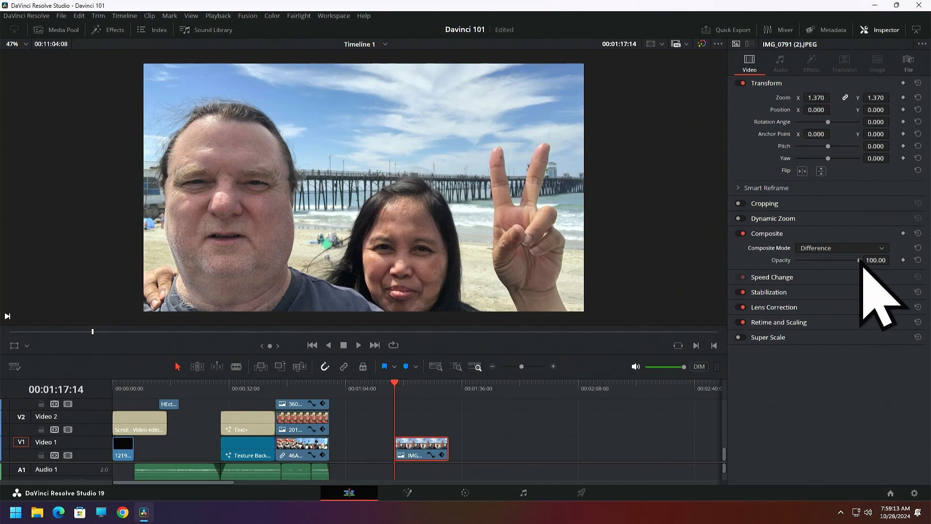
# Return the photo's composite mode to Normal and keep its opacity at 100
pyautogui.moveTo(861, 262); pyautogui.dragTo(881, 259)
pyautogui.click(881, 248)
pyautogui.click(826, 257)
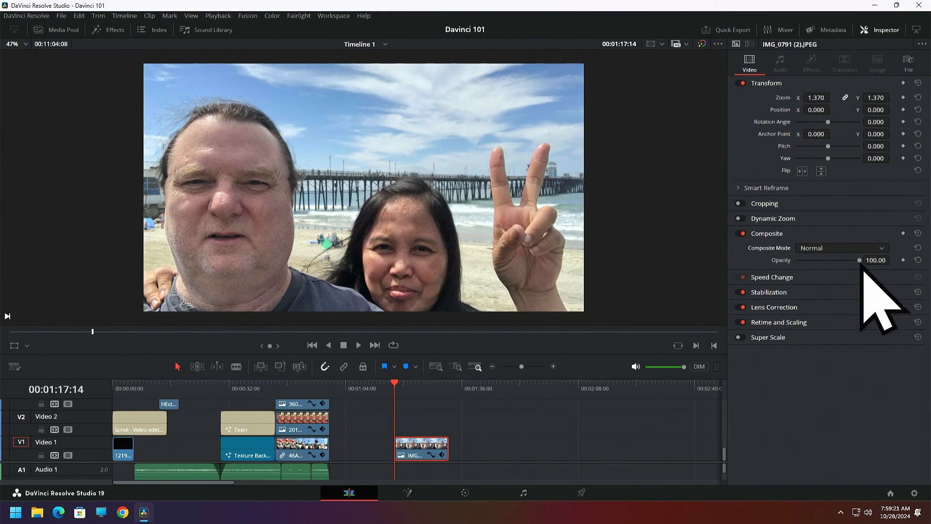
pyautogui.moveTo(861, 262)
pyautogui.mouseDown()
pyautogui.moveTo(797, 265)
pyautogui.moveTo(865, 265)
pyautogui.mouseUp()
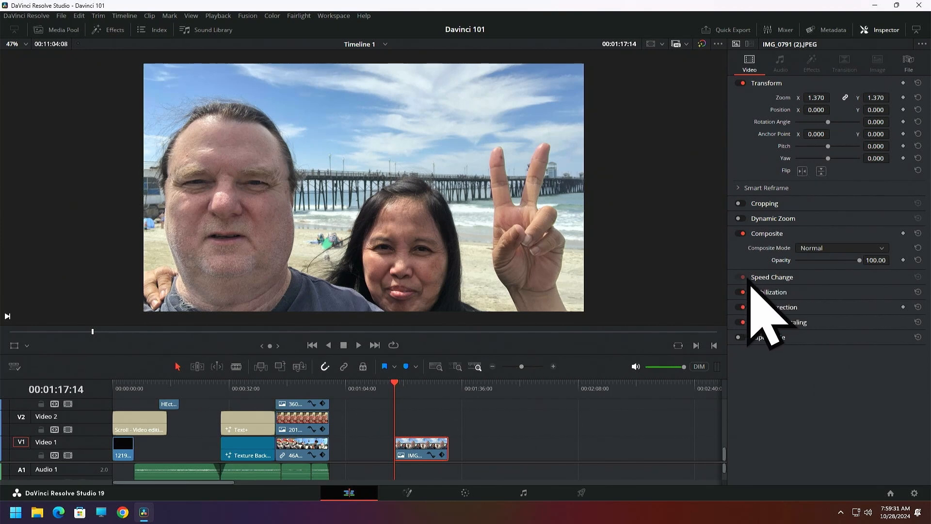
# Enable Super Scale for the photo at 4x, with sharpness and noise reduction both set to High
pyautogui.click(741, 338)
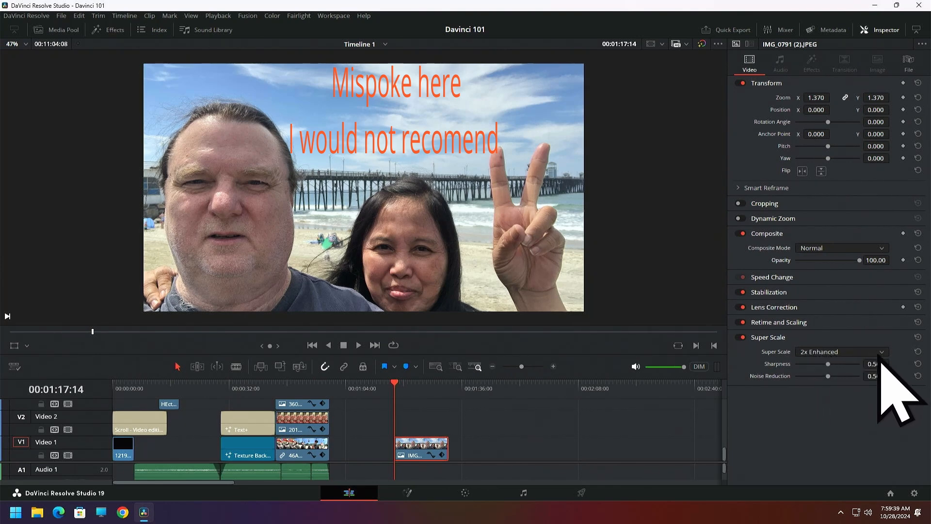
pyautogui.click(880, 352)
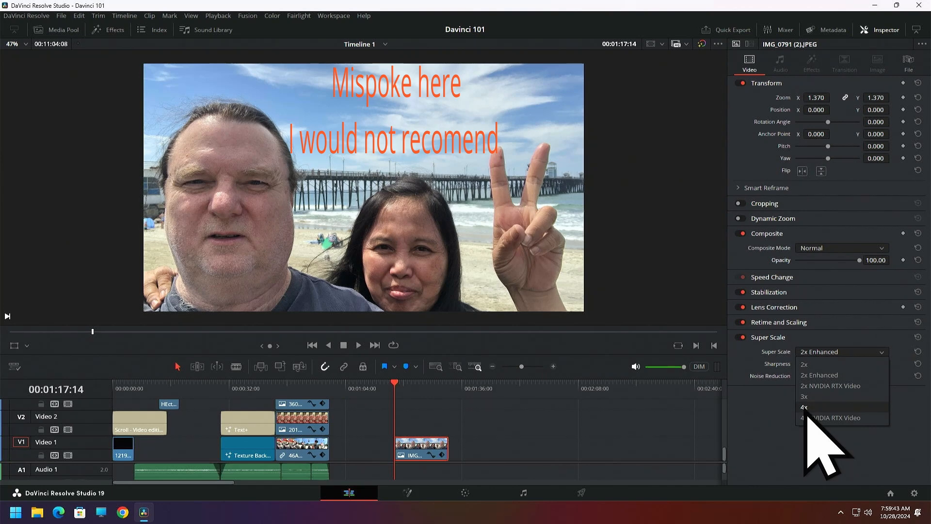
pyautogui.click(806, 409)
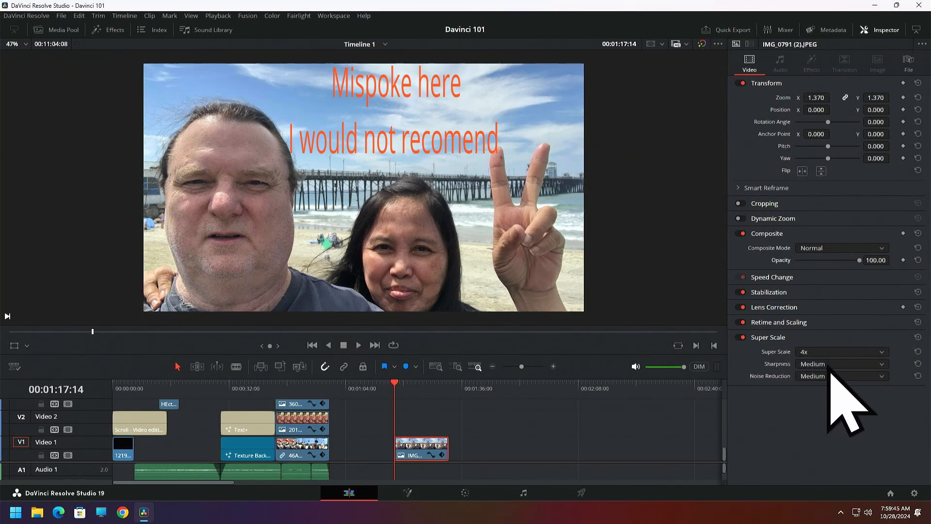
pyautogui.click(880, 365)
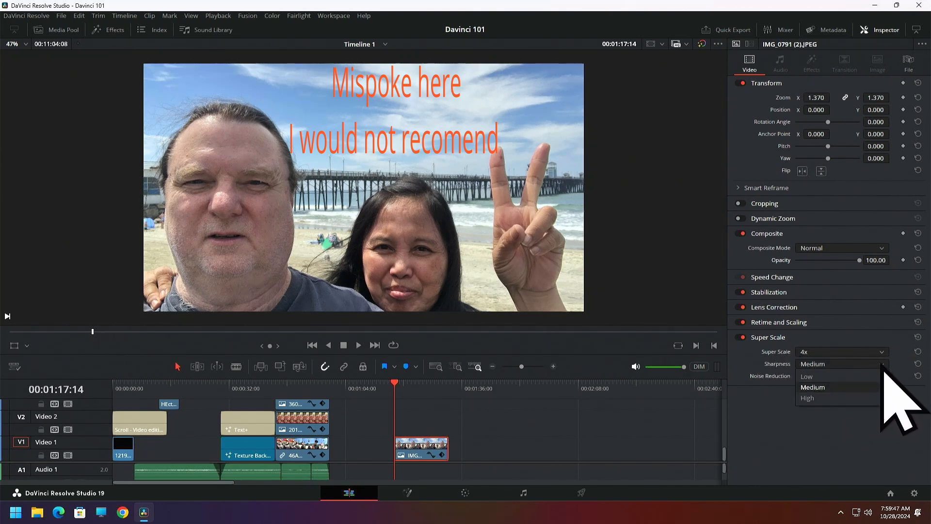
pyautogui.click(806, 397)
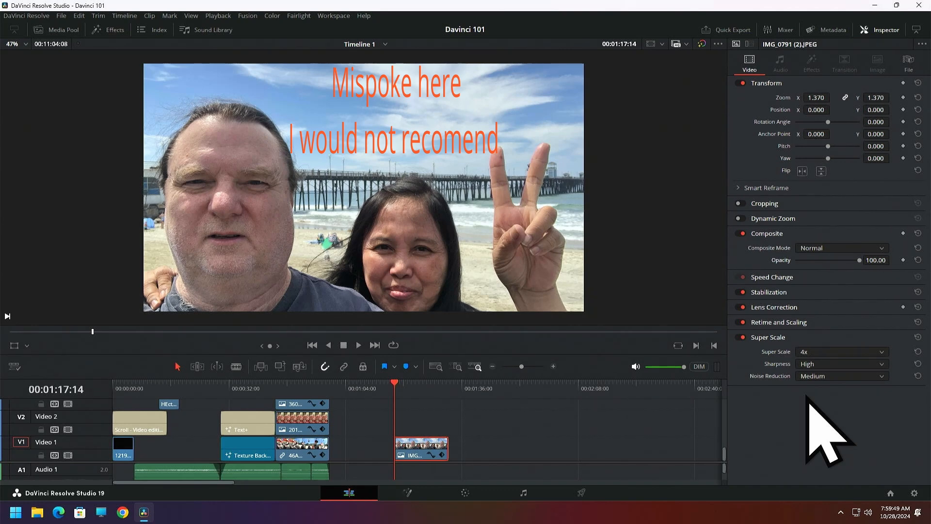
pyautogui.click(881, 377)
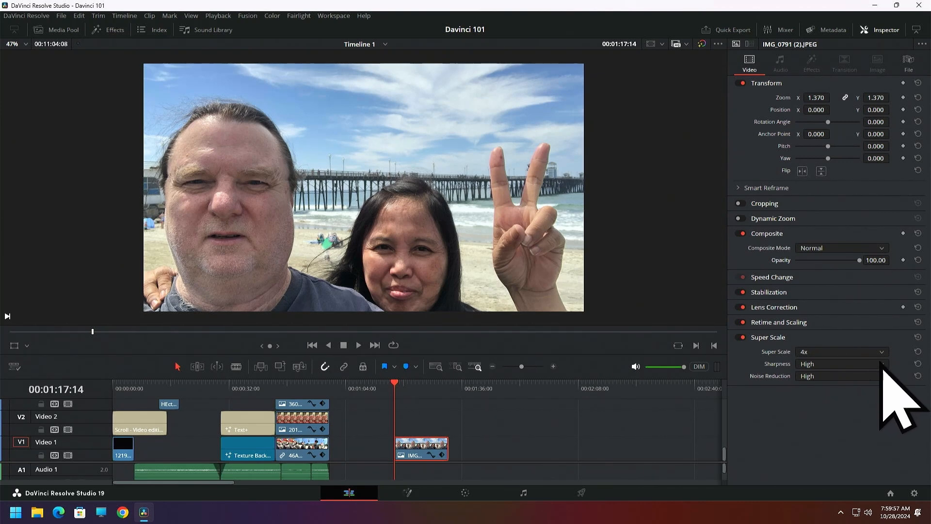
# Try 2x NVIDIA RTX Video for the photo's Super Scale, and settle on 2x with Medium sharpness and Medium noise reduction
pyautogui.click(882, 352)
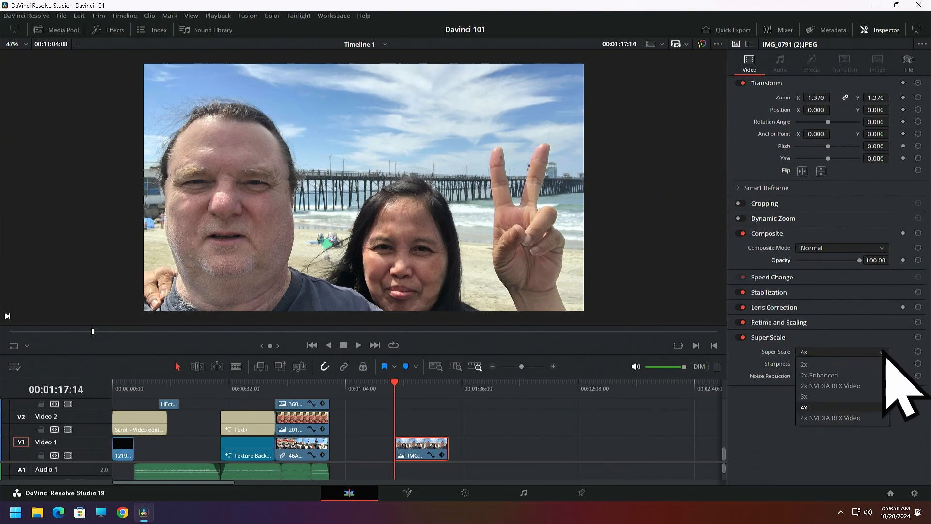
pyautogui.click(808, 385)
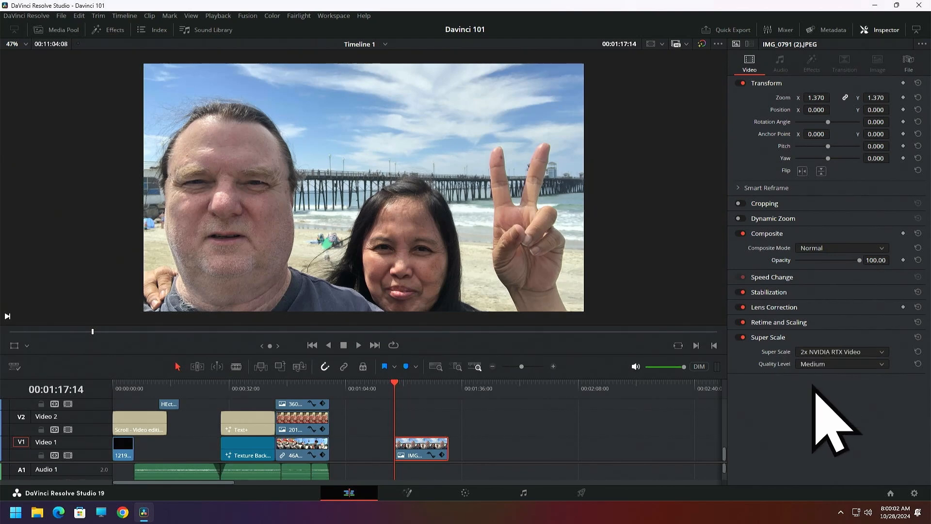
pyautogui.click(848, 352)
pyautogui.click(808, 365)
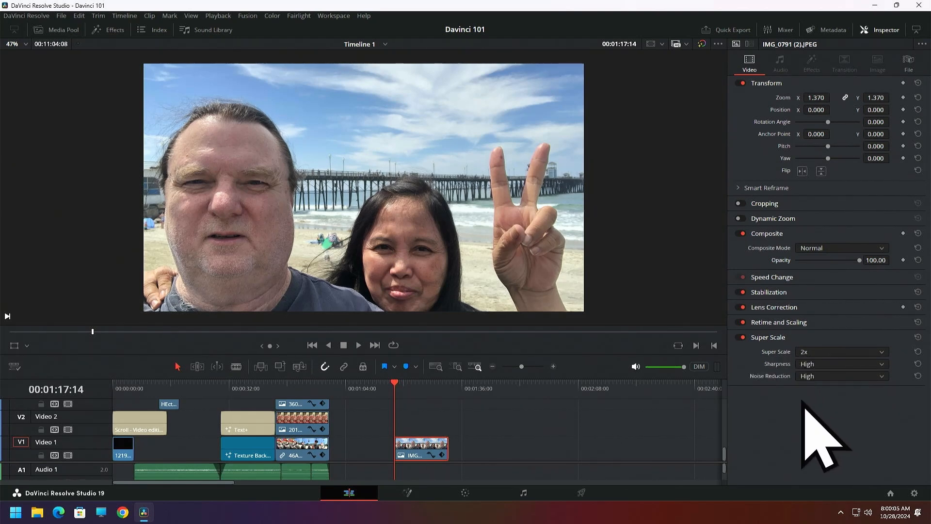
pyautogui.click(883, 366)
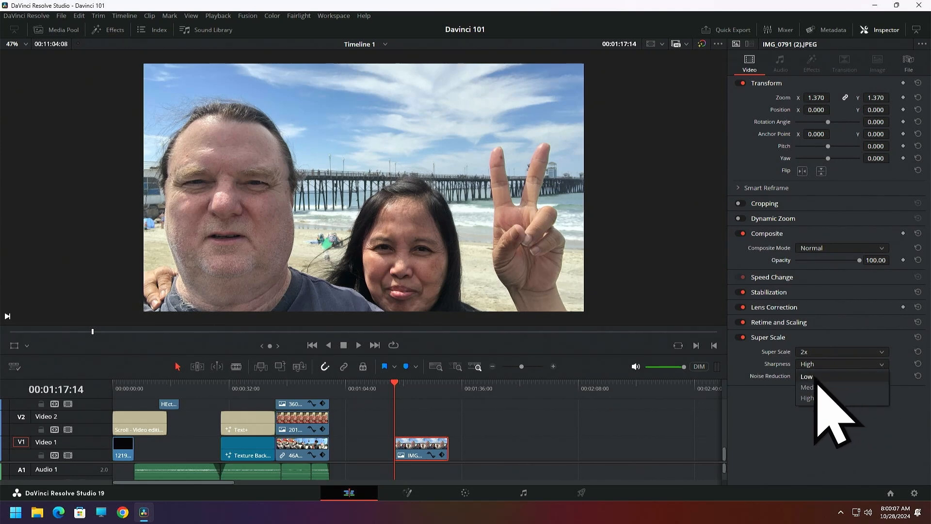
pyautogui.click(811, 387)
pyautogui.click(881, 376)
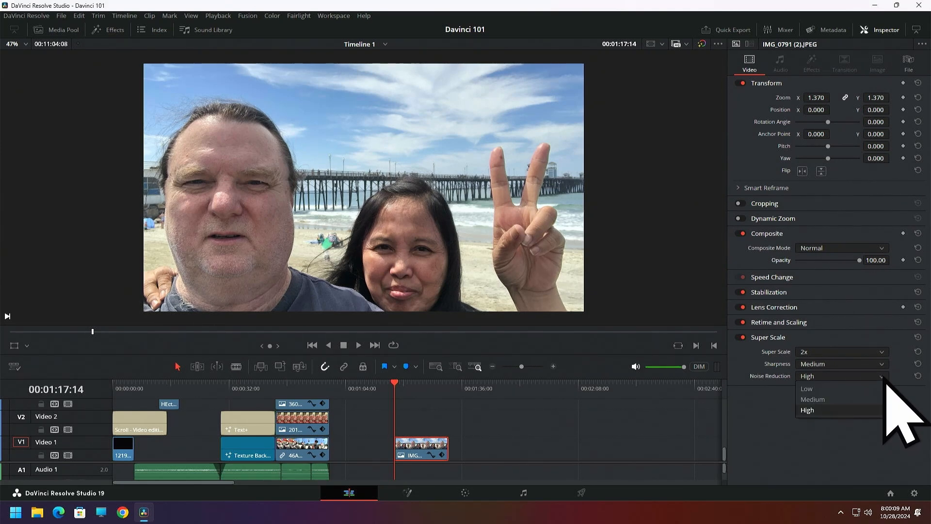
pyautogui.click(812, 399)
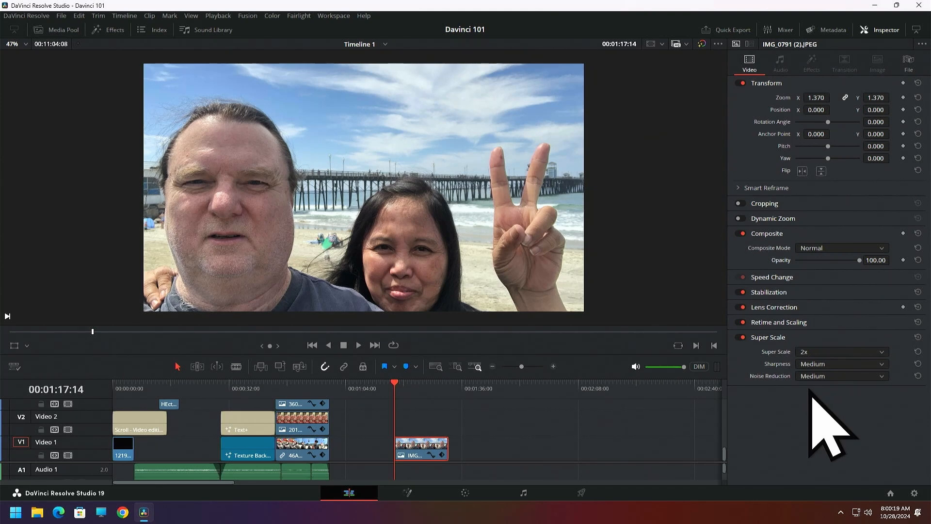
# Open the project settings and review the timeline format and video monitoring options in Master Settings
pyautogui.click(914, 492)
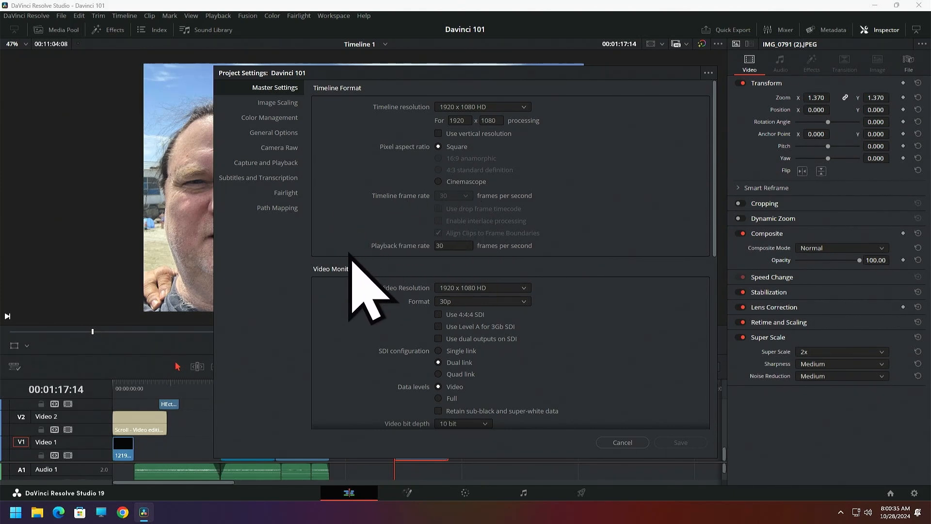
pyautogui.scroll(-2, 367, 232)
pyautogui.scroll(-1, 369, 235)
pyautogui.scroll(2, 370, 223)
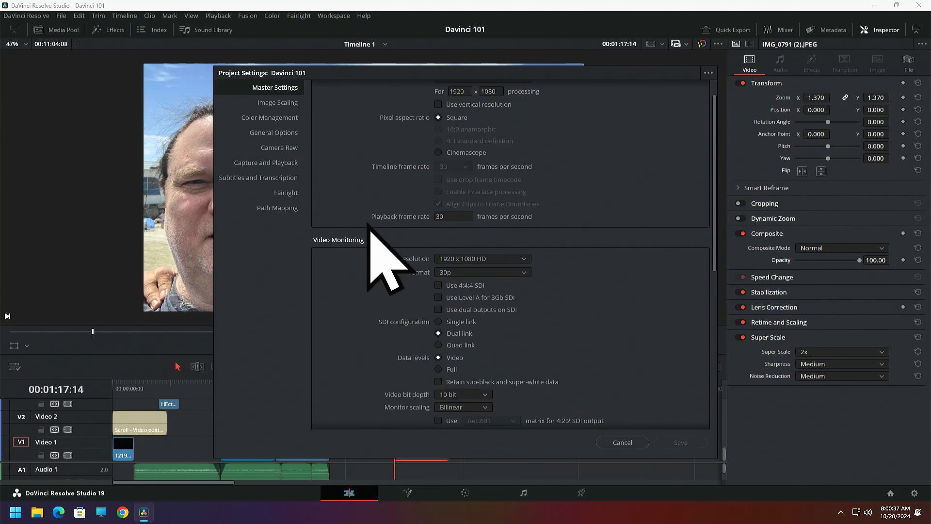
pyautogui.scroll(1, 330, 198)
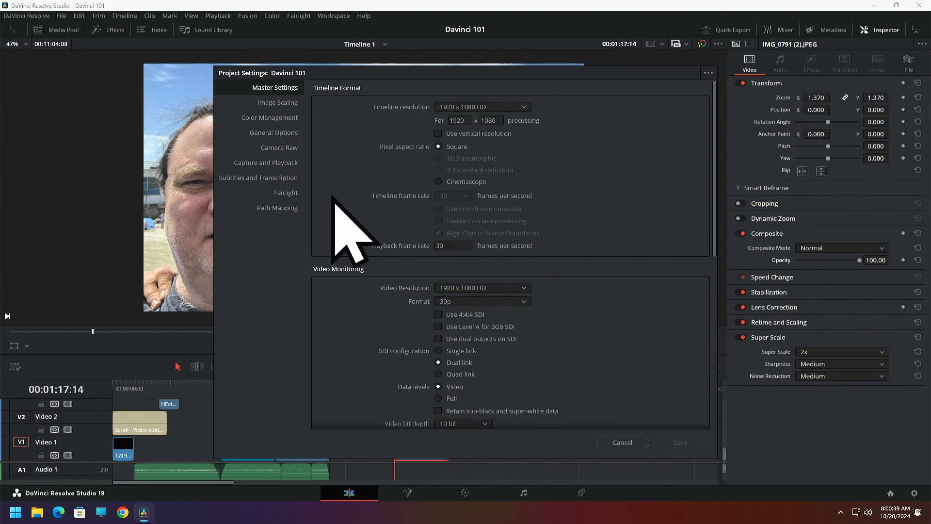
# Review the project's Image Scaling, Color Management and General Options settings
pyautogui.click(281, 106)
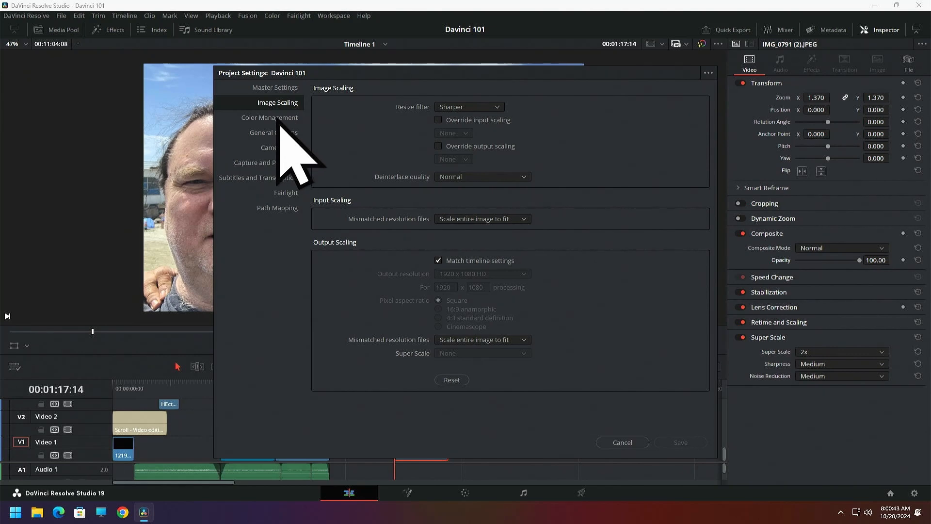
pyautogui.click(279, 122)
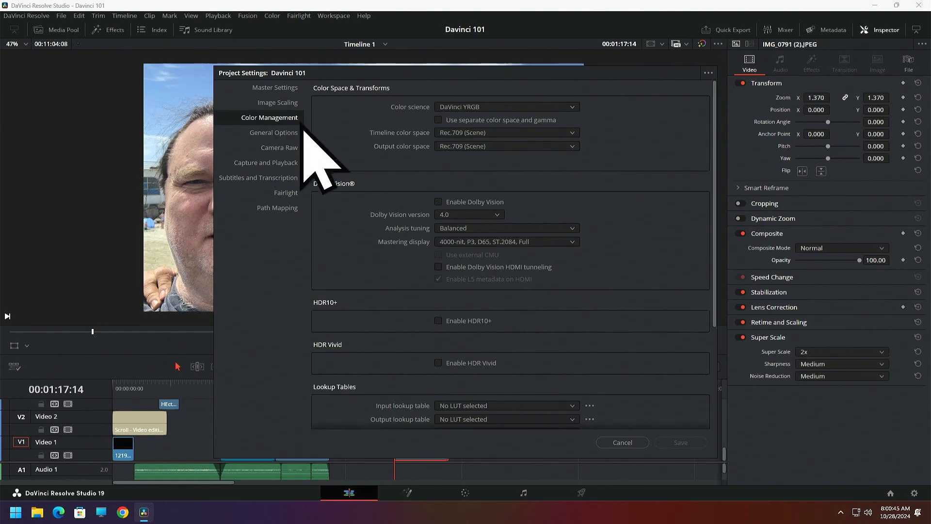
pyautogui.click(282, 136)
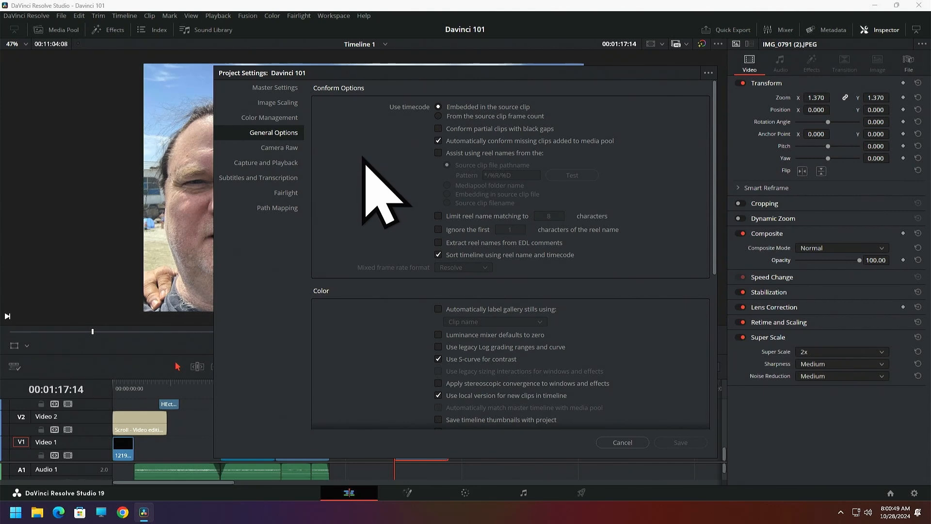
pyautogui.scroll(-3, 365, 159)
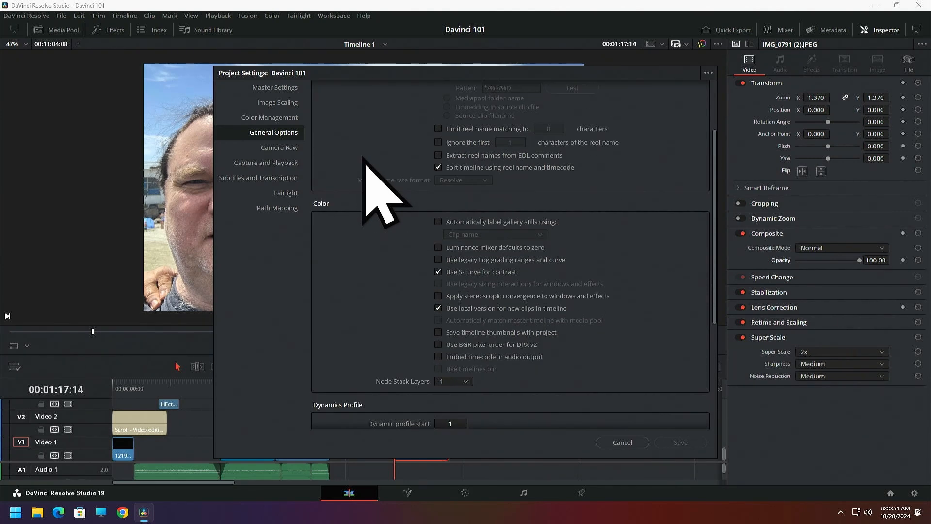
pyautogui.scroll(3, 365, 160)
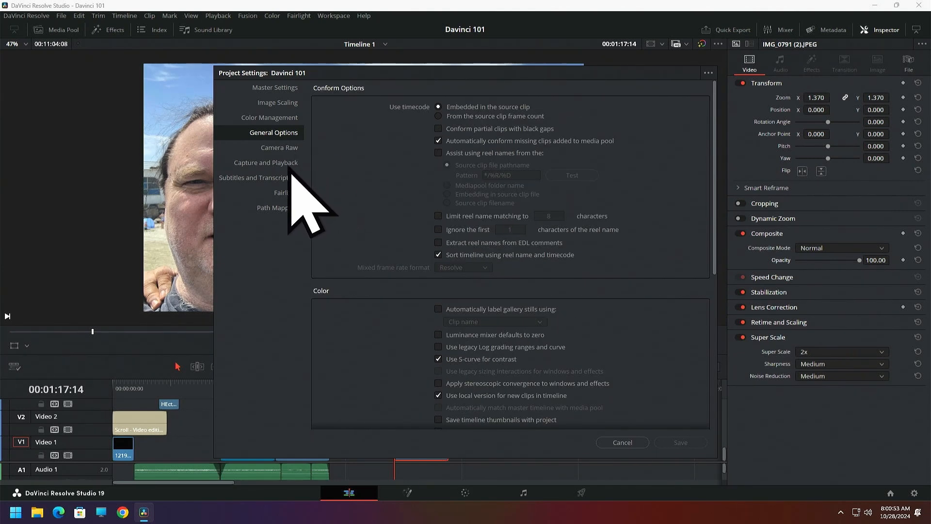
# Examine the project's deck and capture options in the Capture and Playback settings
pyautogui.click(283, 168)
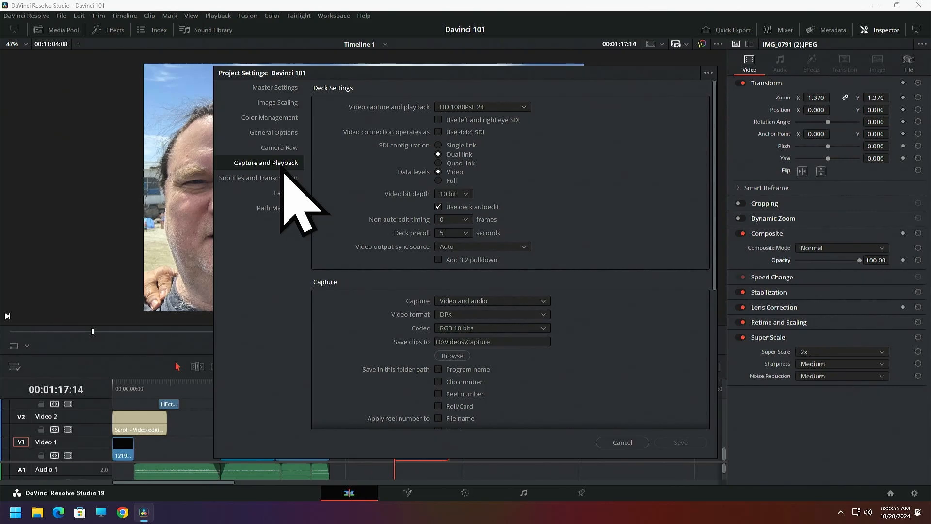
pyautogui.scroll(-3, 571, 175)
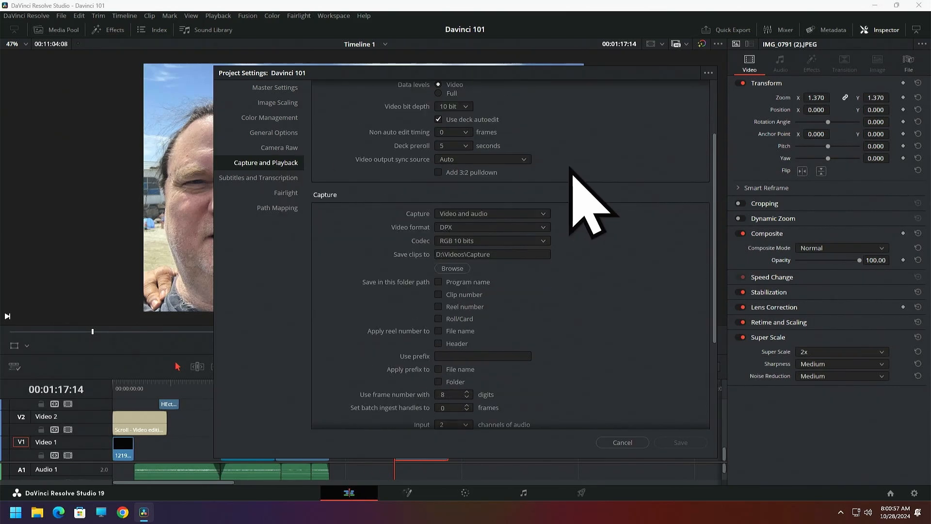
pyautogui.scroll(-1, 571, 175)
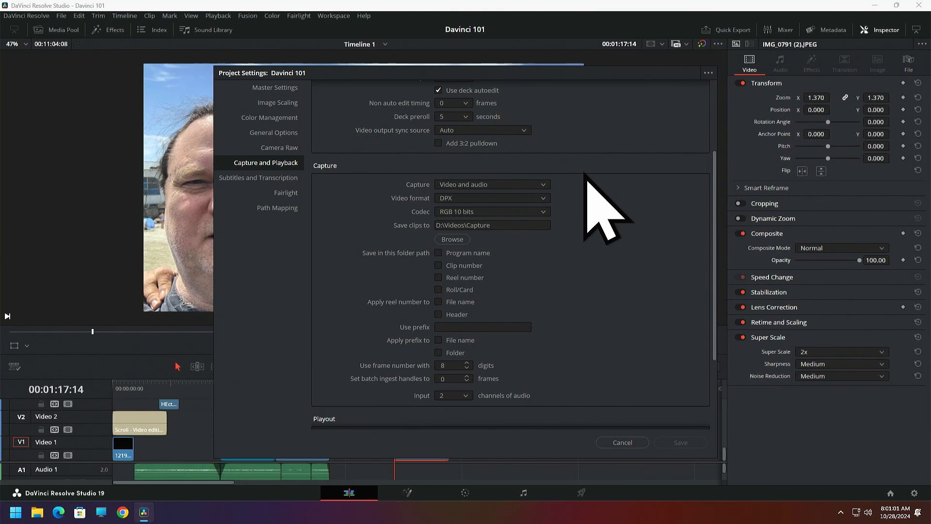
pyautogui.scroll(4, 588, 181)
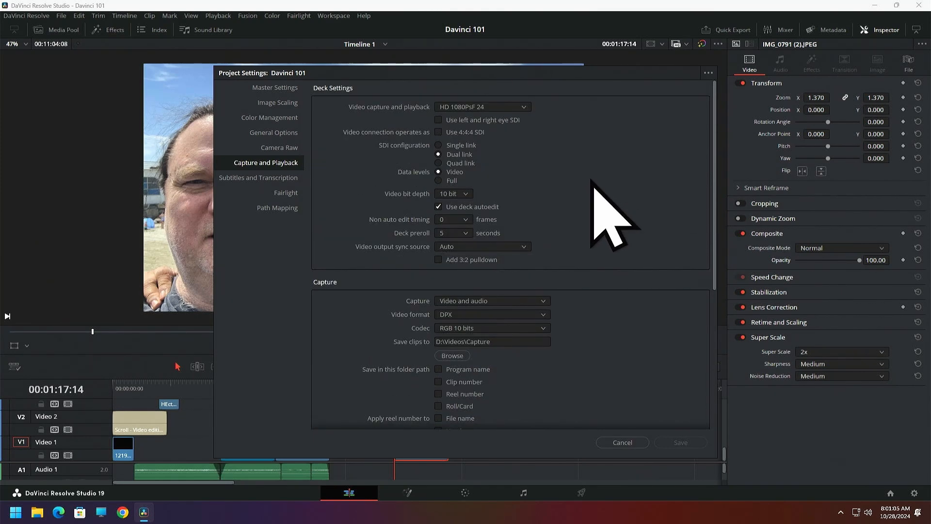
# Look over the Subtitles and Transcription, Fairlight and Path Mapping settings, return to Master Settings, and close the project settings without saving
pyautogui.click(270, 181)
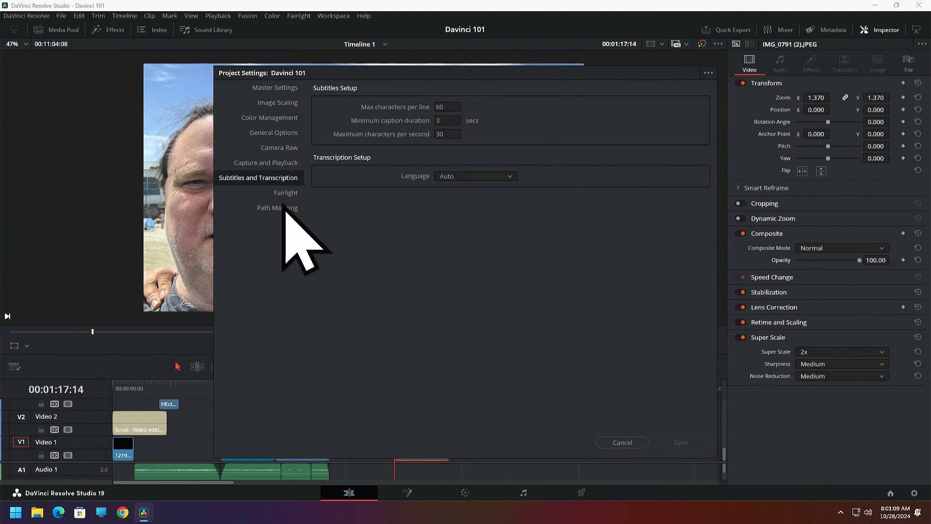
pyautogui.click(283, 200)
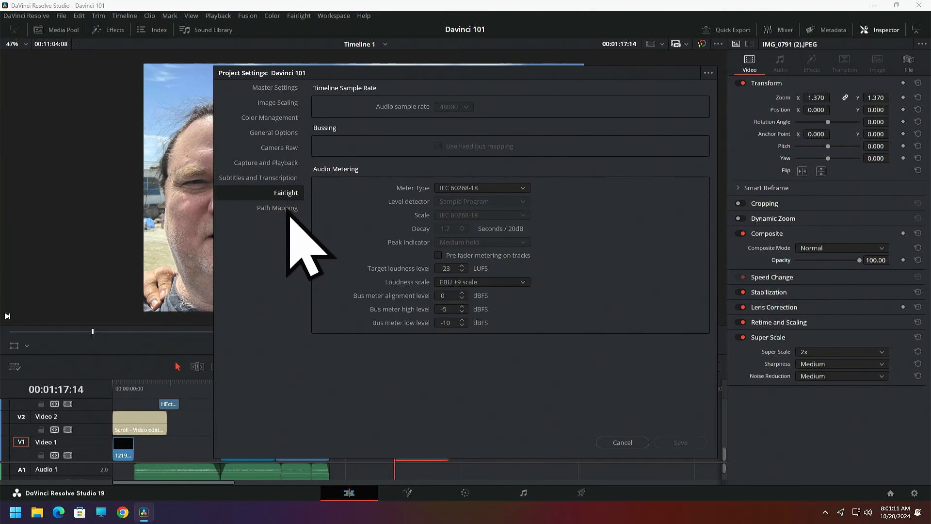
pyautogui.click(292, 211)
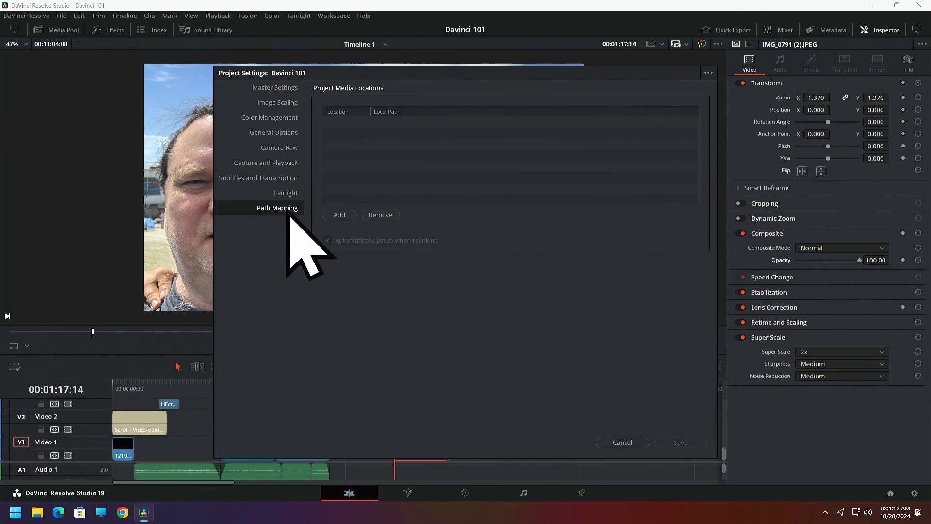
pyautogui.click(281, 91)
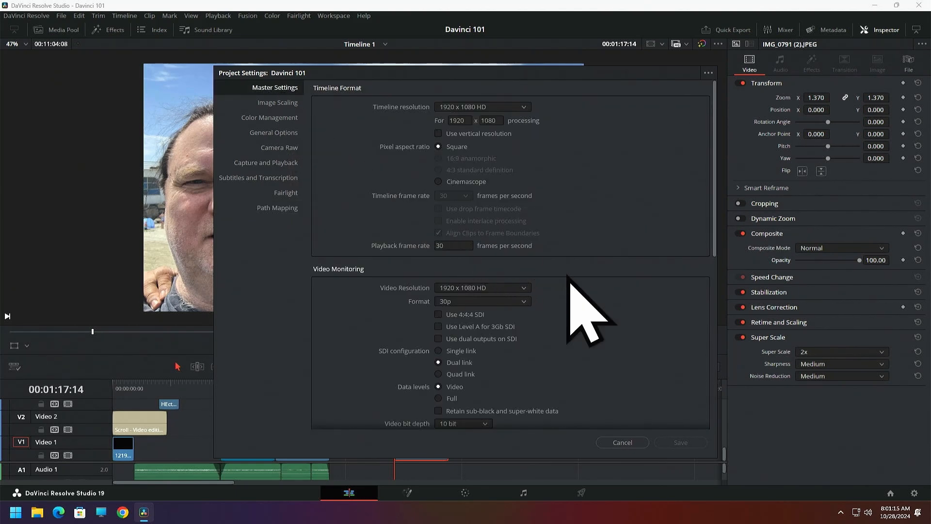
pyautogui.click(622, 442)
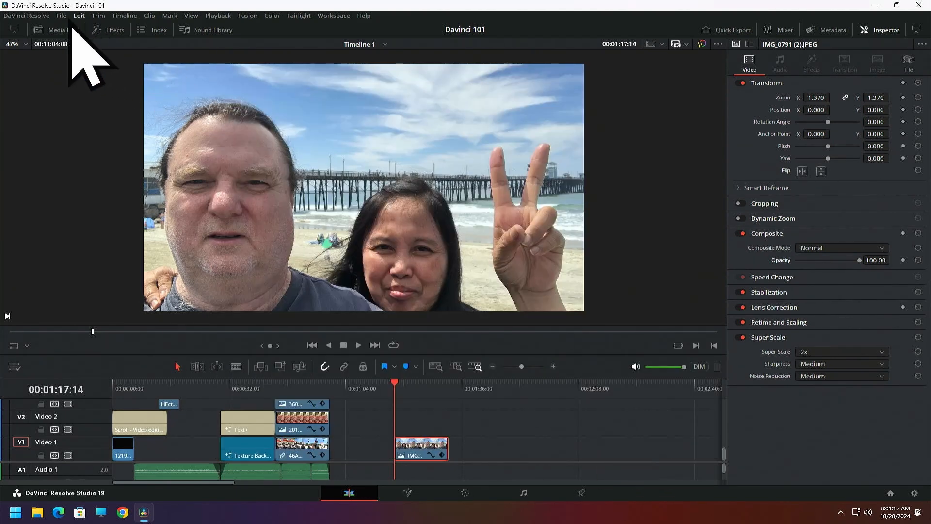
# Open the DaVinci Resolve preferences and review the system's Memory and GPU and Media Storage settings
pyautogui.click(26, 16)
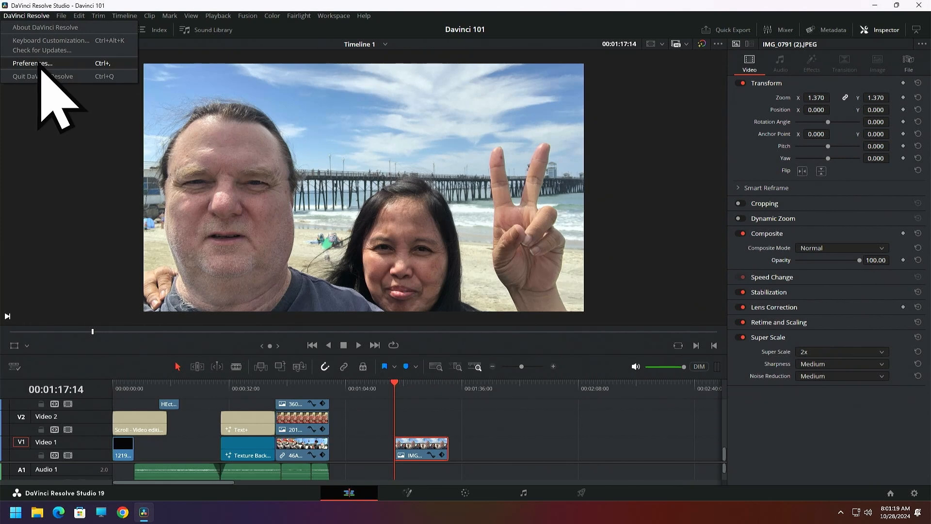
pyautogui.click(41, 64)
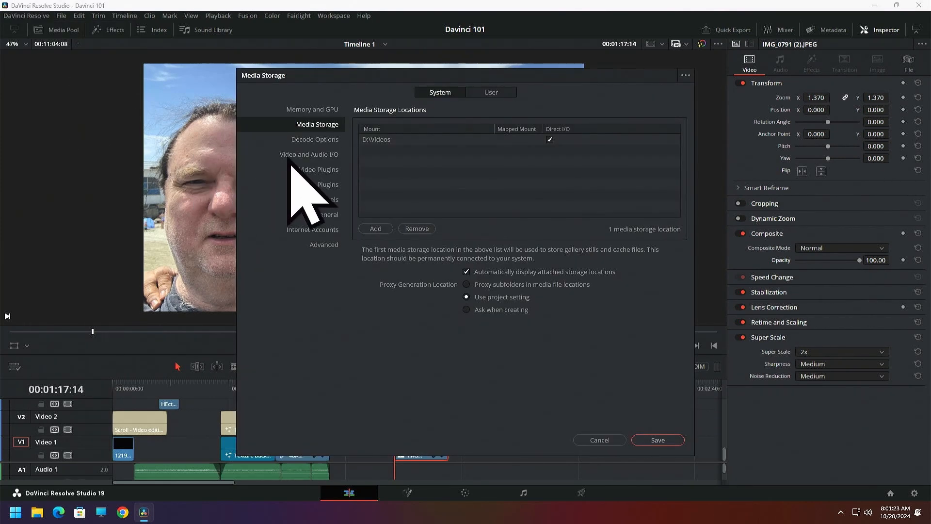
pyautogui.click(312, 110)
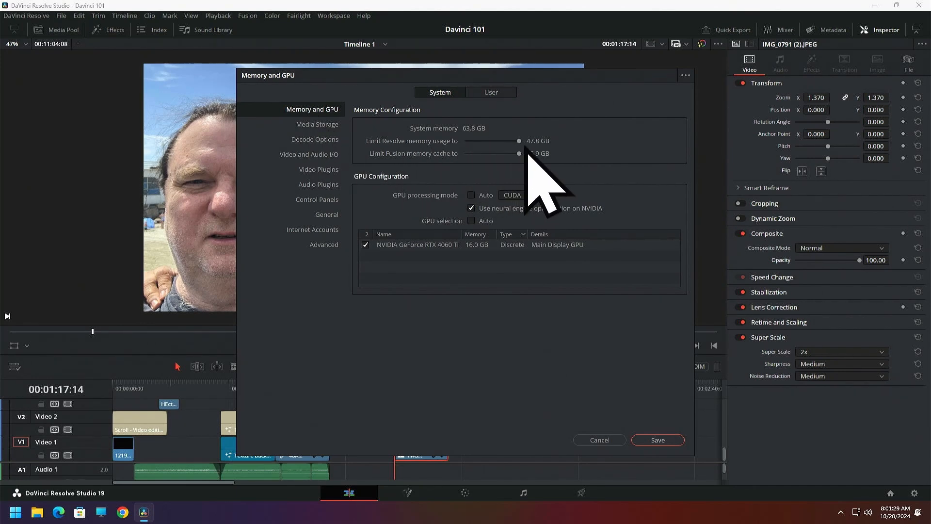
pyautogui.click(318, 126)
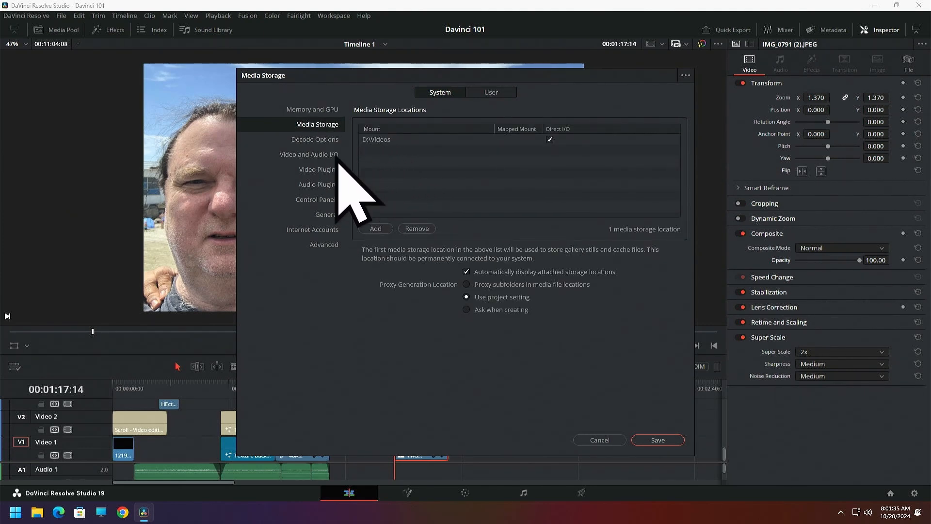
# Look over the system Video and Audio I/O and the user UI and Project Save and Load preferences, and close the preferences without saving
pyautogui.click(318, 156)
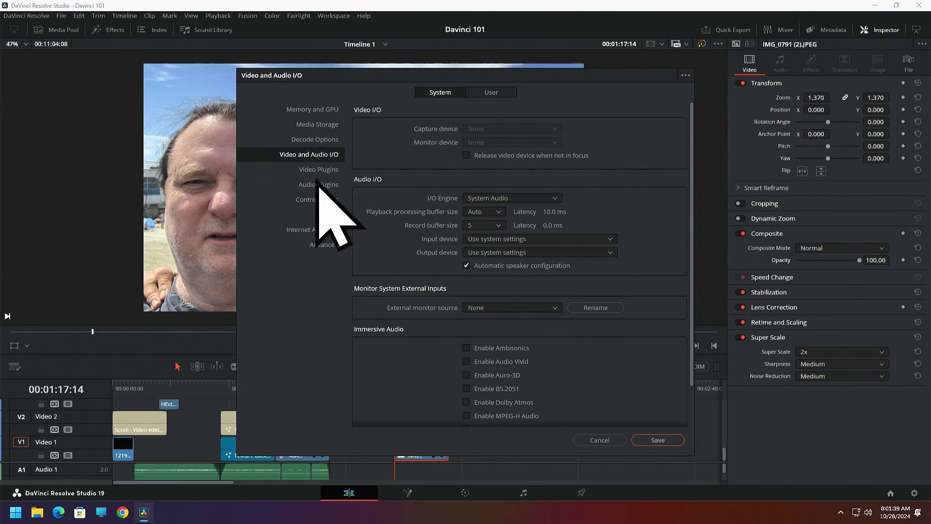
pyautogui.click(323, 170)
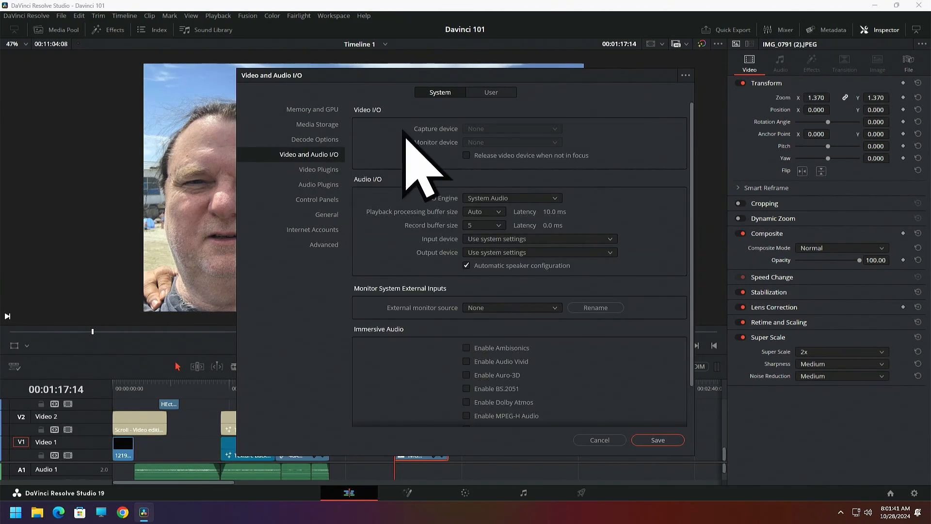
pyautogui.click(492, 92)
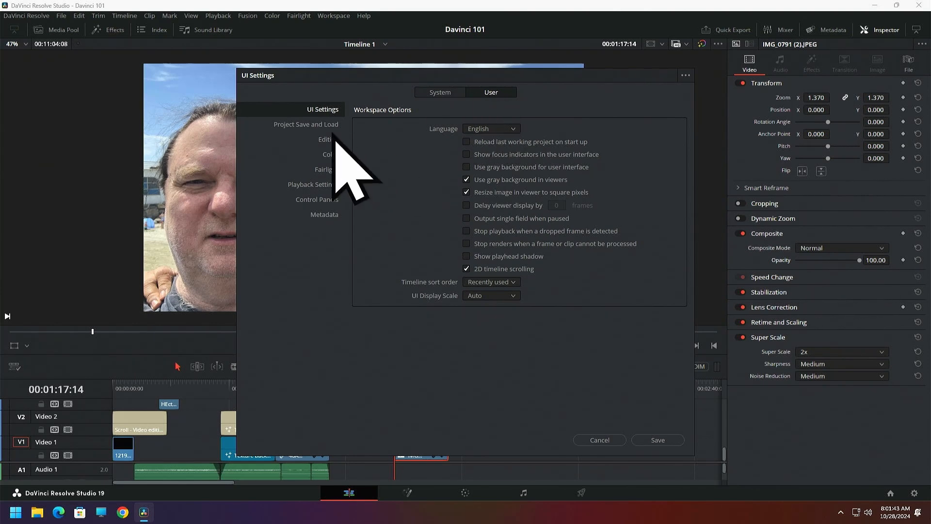
pyautogui.click(316, 129)
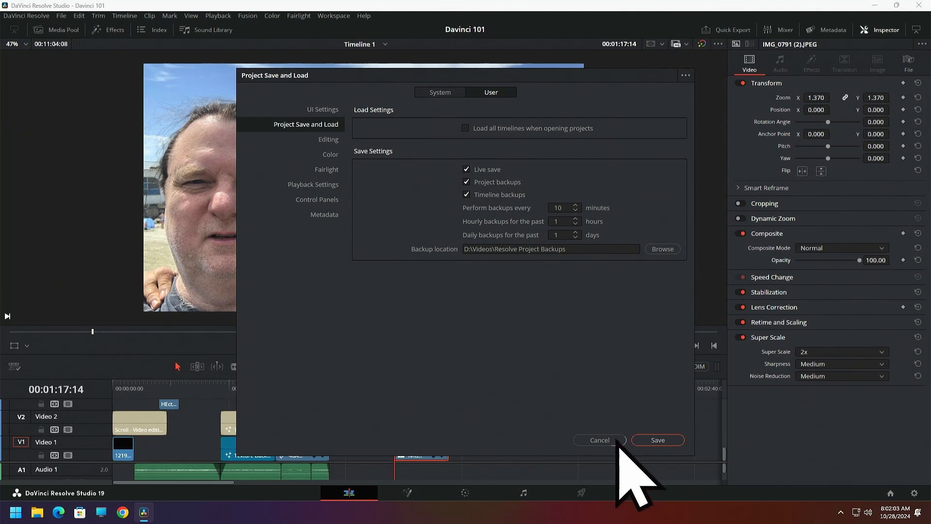
pyautogui.click(600, 440)
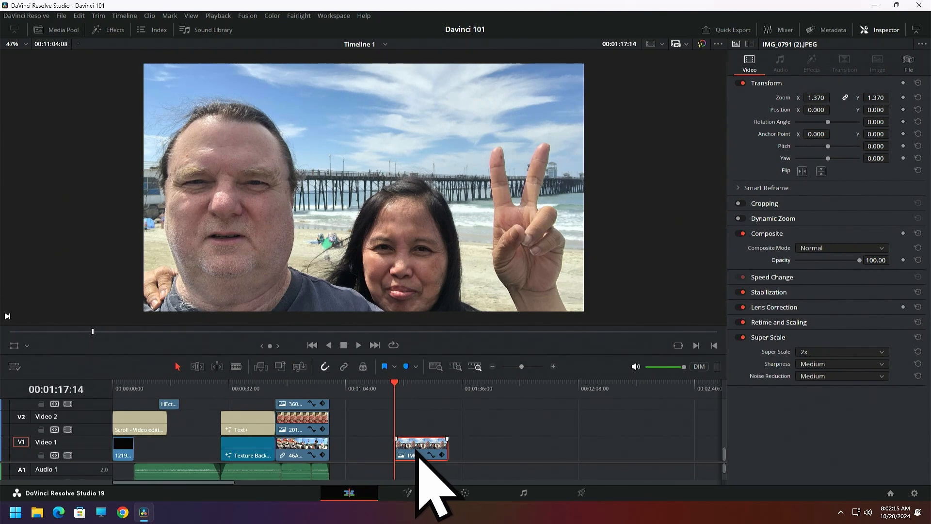
# Duplicate the IMG_0791 (2).JPEG clip directly after itself on Video 1 and place an Arrow Iris transition between the two clips
pyautogui.moveTo(416, 455); pyautogui.dragTo(472, 459)
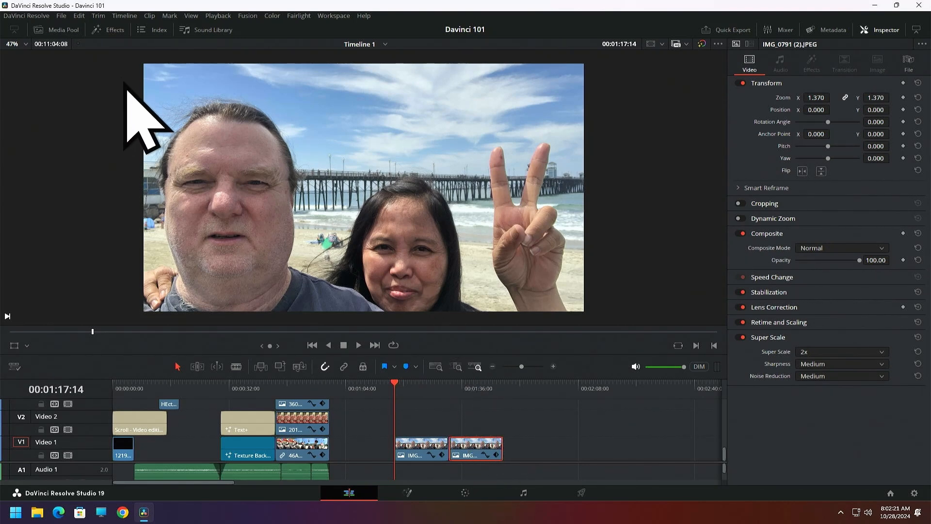
pyautogui.click(114, 31)
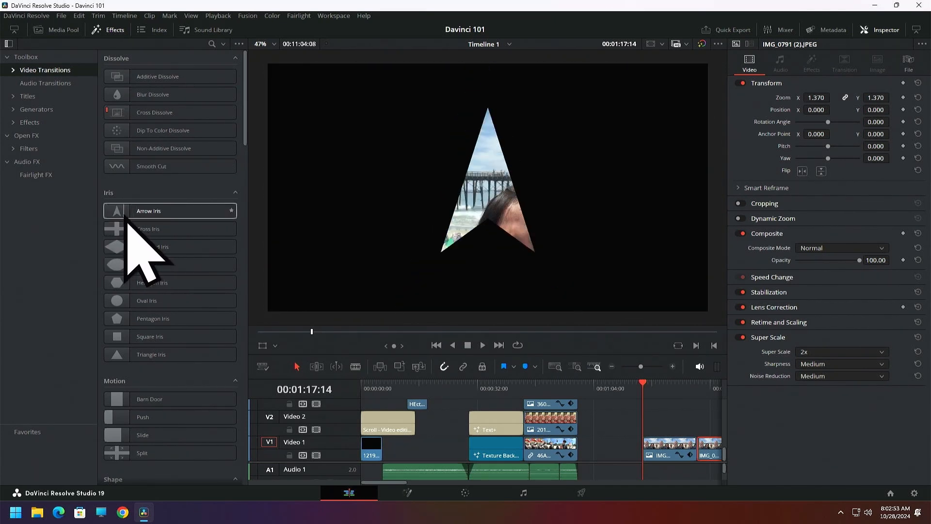
pyautogui.moveTo(127, 213); pyautogui.dragTo(699, 446)
pyautogui.click(117, 33)
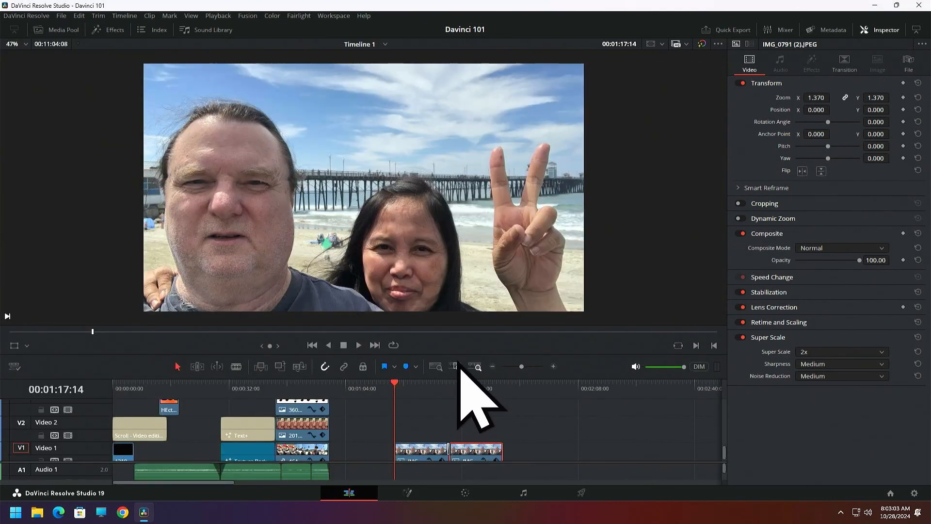
# Enlarge the timeline area and scrub through the two photo clips to preview the transition between them
pyautogui.moveTo(457, 354); pyautogui.dragTo(451, 271)
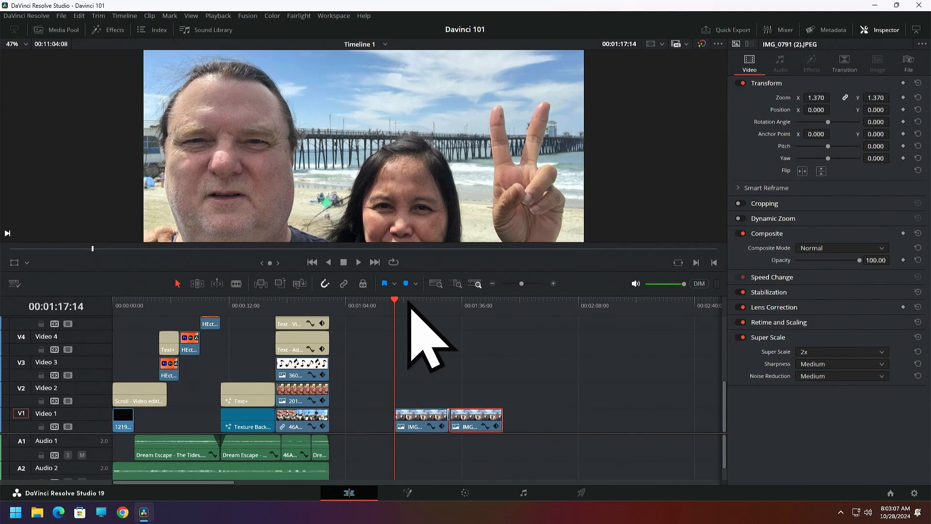
pyautogui.moveTo(396, 301); pyautogui.dragTo(434, 319)
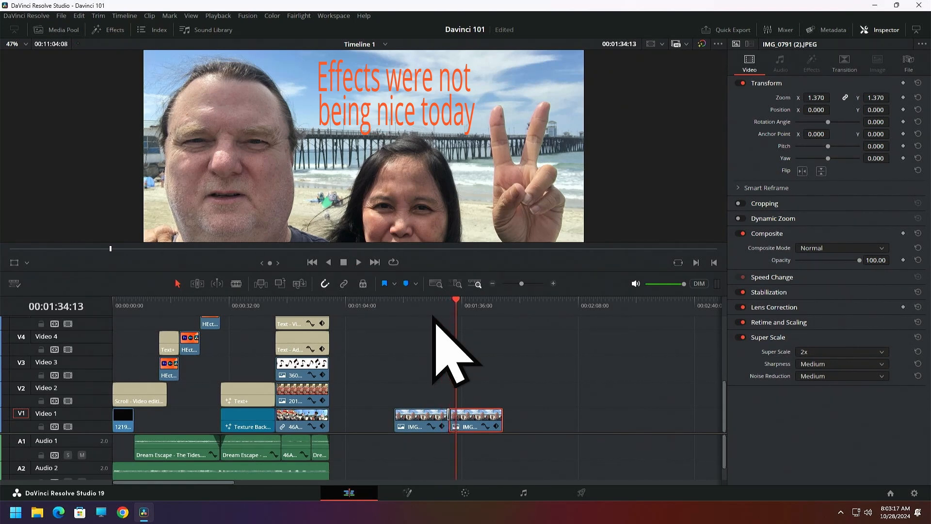
pyautogui.click(446, 305)
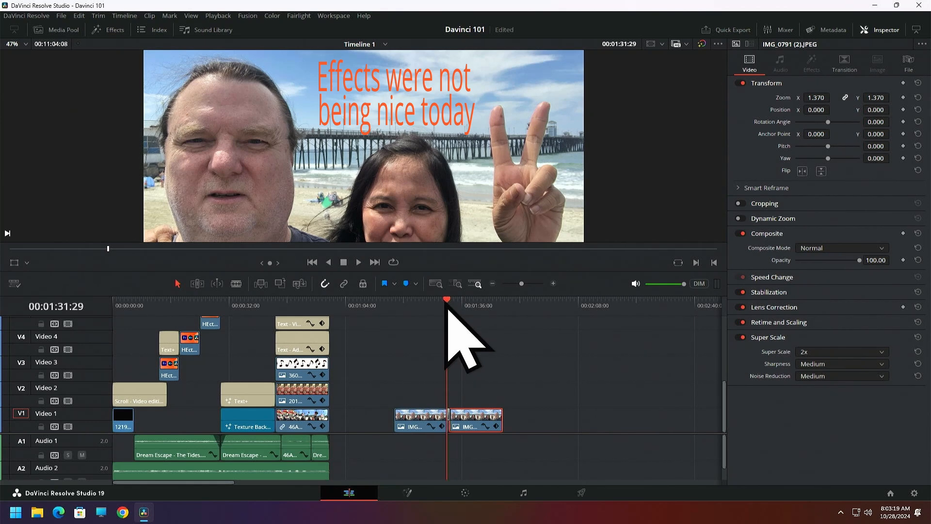
pyautogui.moveTo(447, 302); pyautogui.dragTo(423, 302)
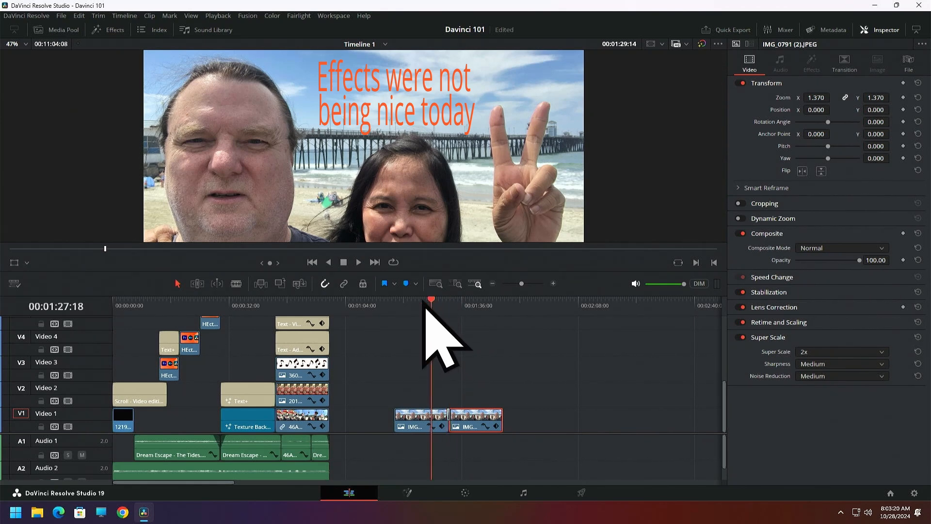
# Lengthen the Arrow Iris transition between the photo clips to 3.7 seconds and scrub through it to preview the effect
pyautogui.click(553, 283)
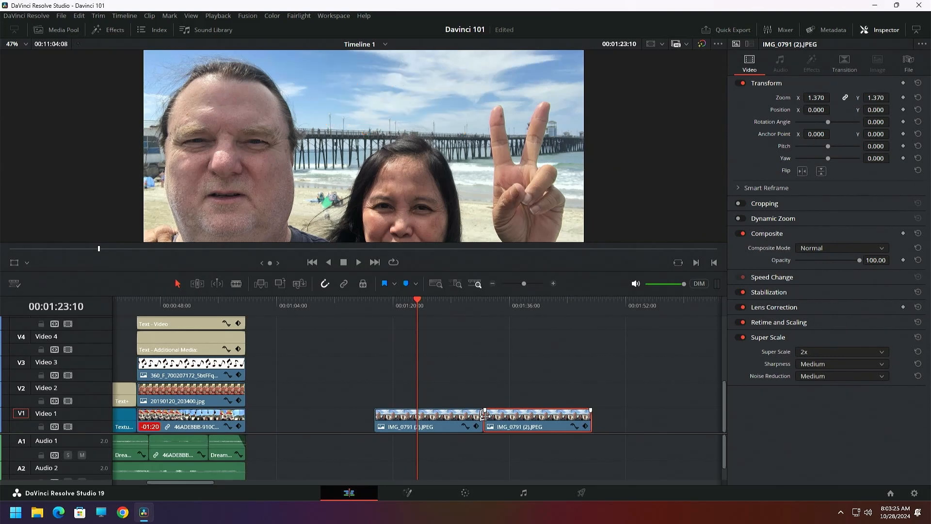
pyautogui.moveTo(484, 416); pyautogui.dragTo(487, 416)
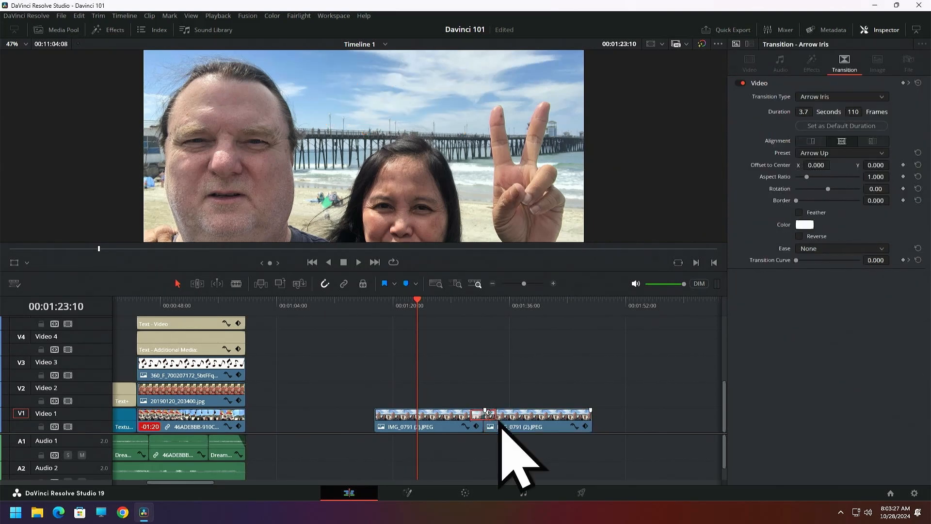
pyautogui.click(469, 300)
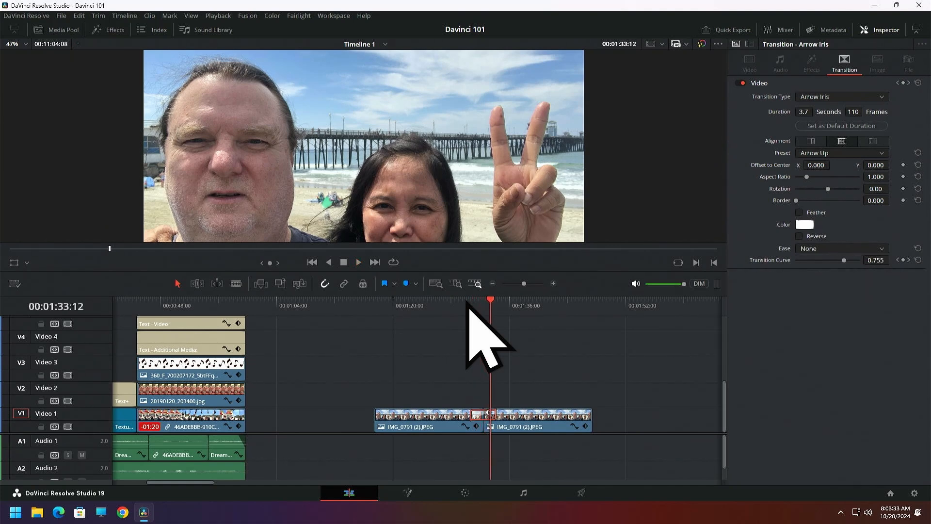
pyautogui.moveTo(487, 301); pyautogui.dragTo(460, 306)
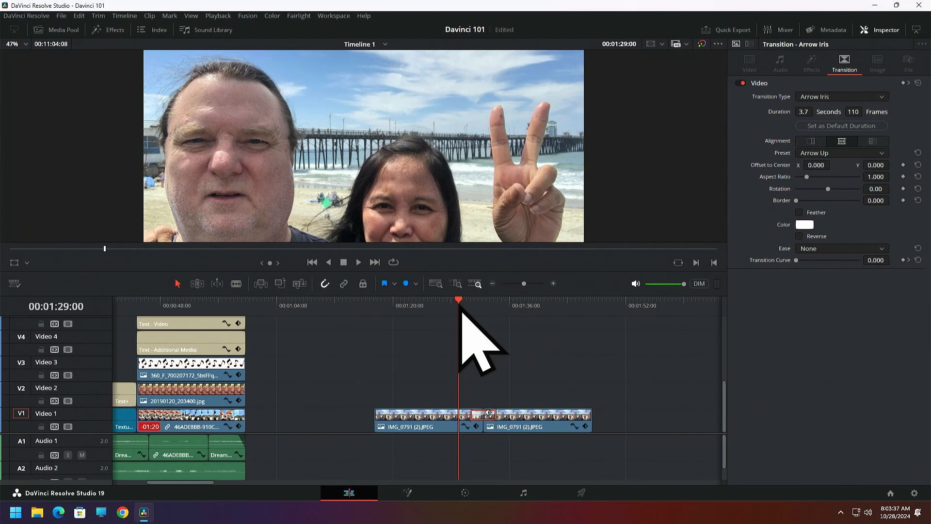
# Change the transition type to Barn Door and scrub across the cut to preview it
pyautogui.click(881, 97)
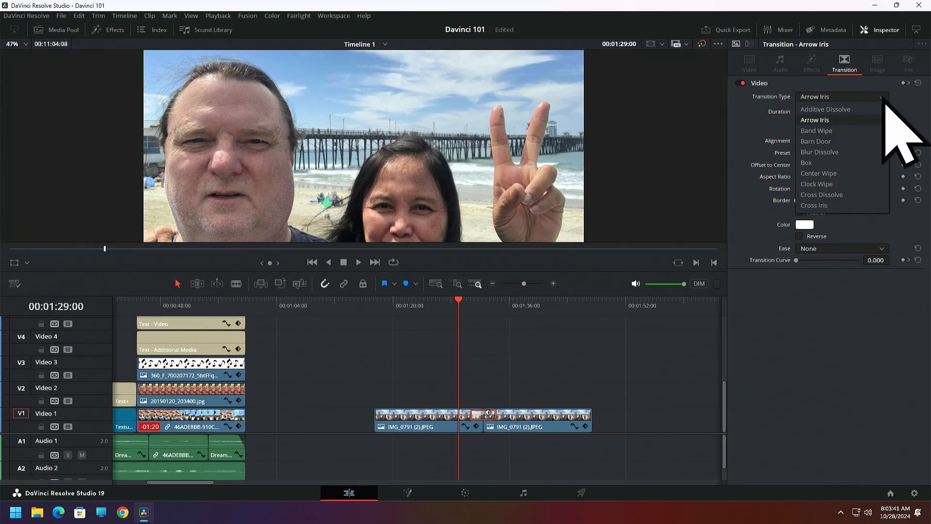
pyautogui.click(819, 141)
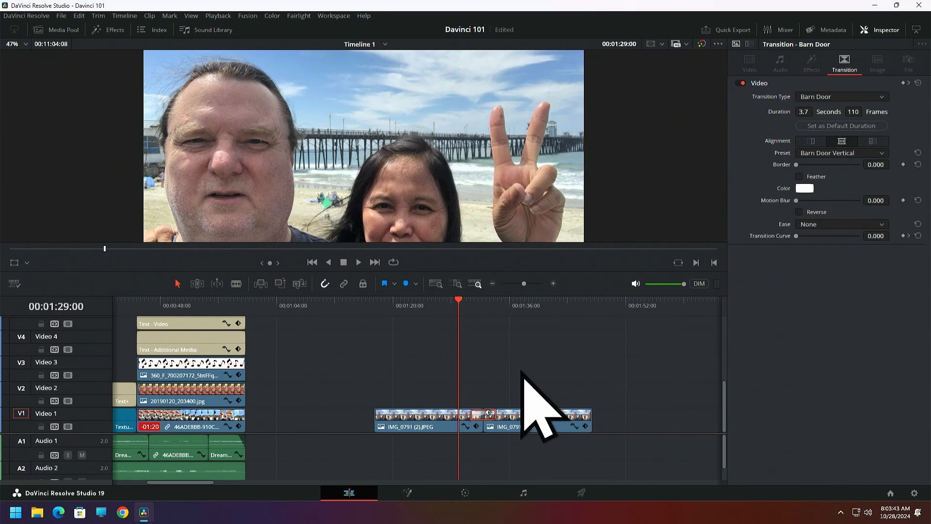
pyautogui.moveTo(457, 305)
pyautogui.mouseDown()
pyautogui.moveTo(495, 307)
pyautogui.moveTo(460, 311)
pyautogui.mouseUp()
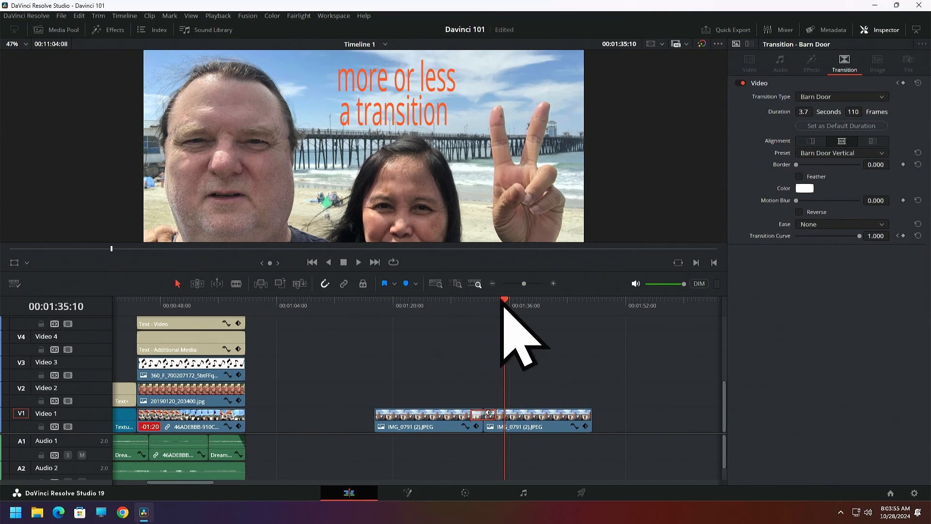
pyautogui.moveTo(506, 311); pyautogui.dragTo(472, 310)
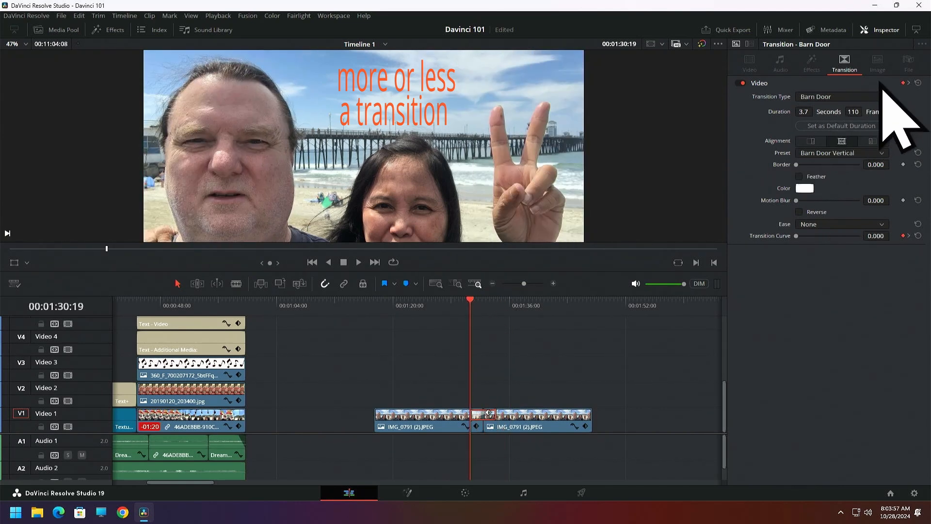
# Set the transition type back to Arrow Iris, play it through, and return the playhead to the start of the transition
pyautogui.click(881, 98)
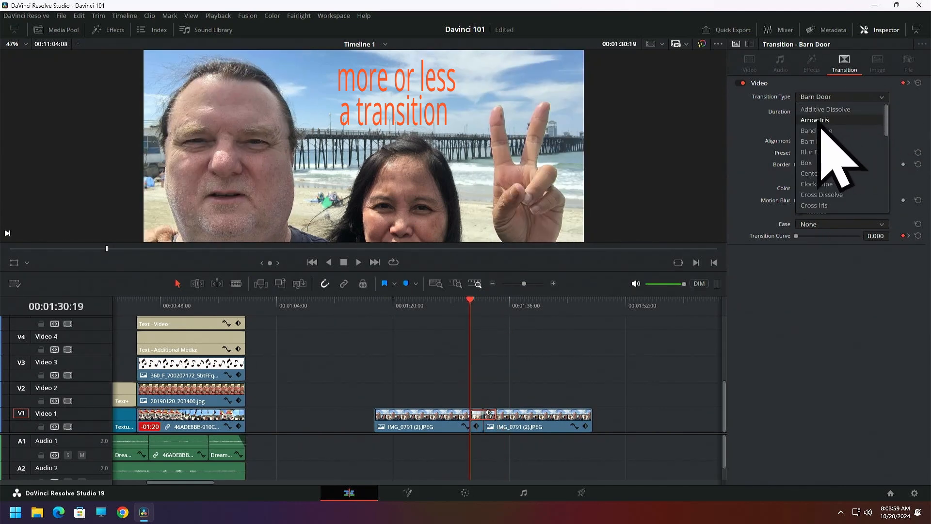
pyautogui.click(818, 121)
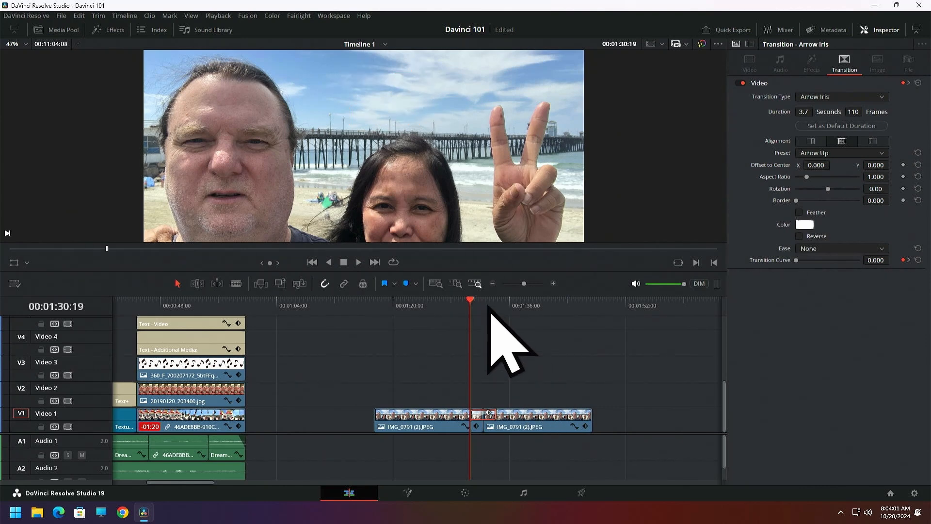
pyautogui.click(359, 262)
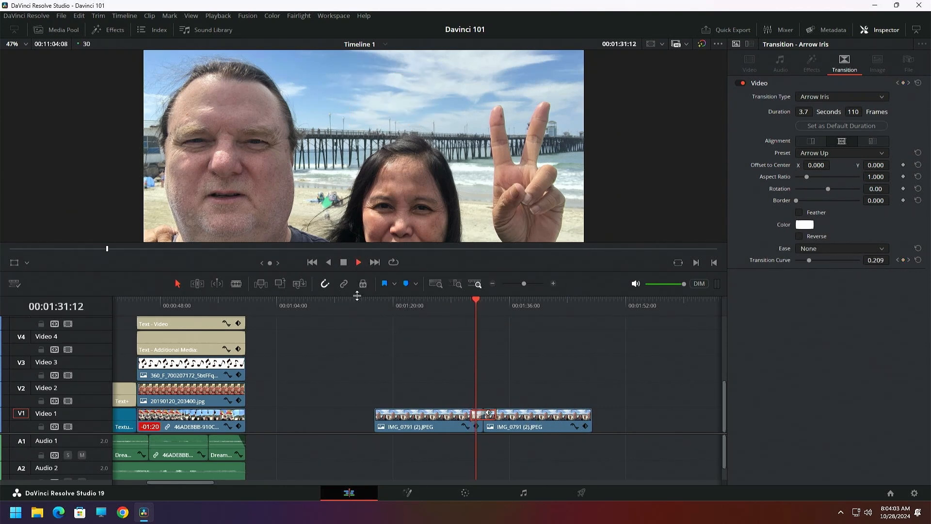
pyautogui.click(343, 262)
pyautogui.click(470, 302)
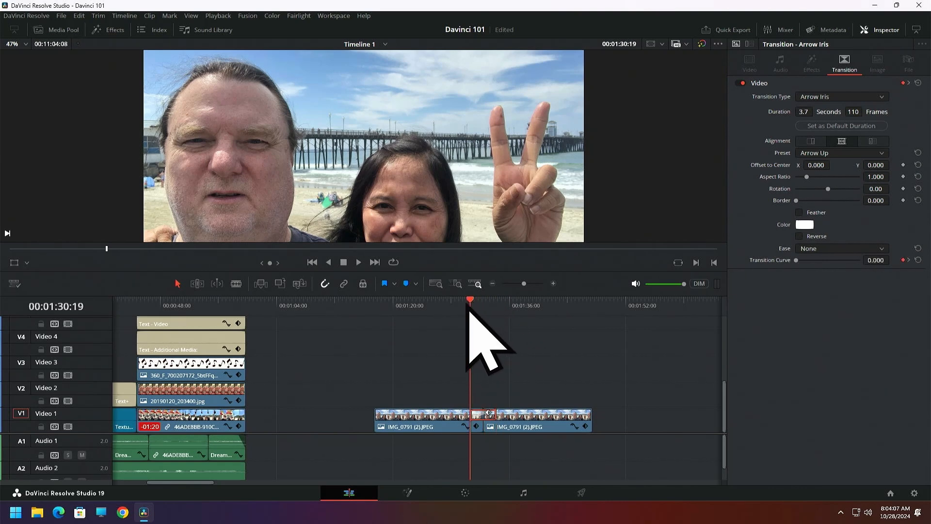
# Change the transition type to Band Wipe and scrub over the transition to preview it
pyautogui.click(880, 97)
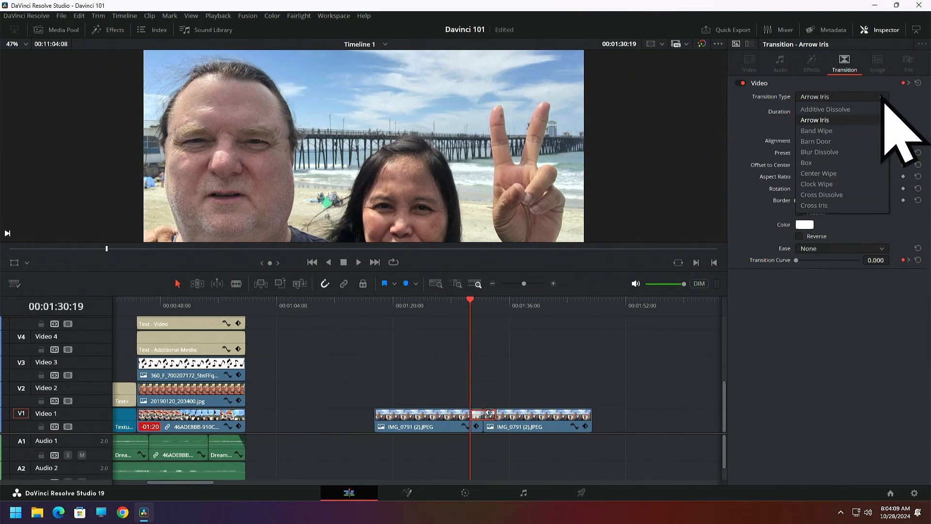
pyautogui.click(819, 130)
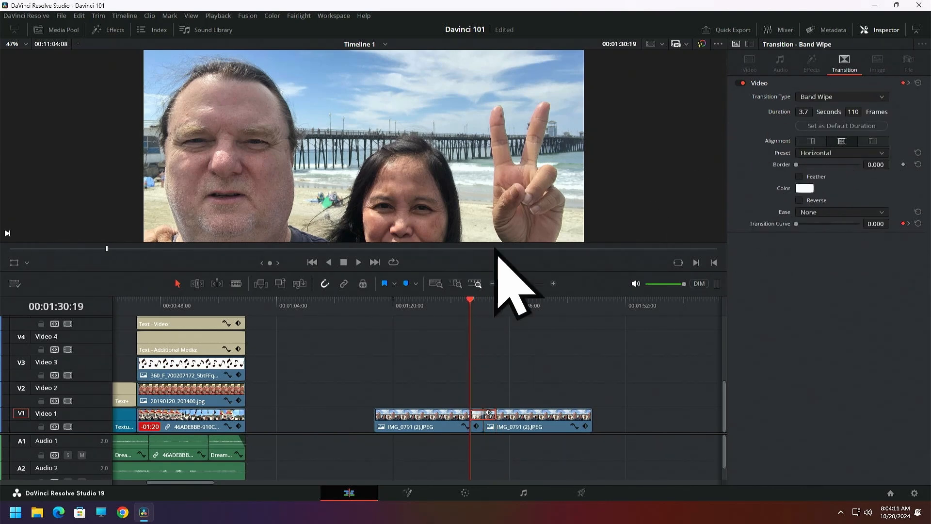
pyautogui.click(477, 302)
pyautogui.moveTo(478, 306)
pyautogui.mouseDown()
pyautogui.moveTo(491, 306)
pyautogui.moveTo(470, 305)
pyautogui.mouseUp()
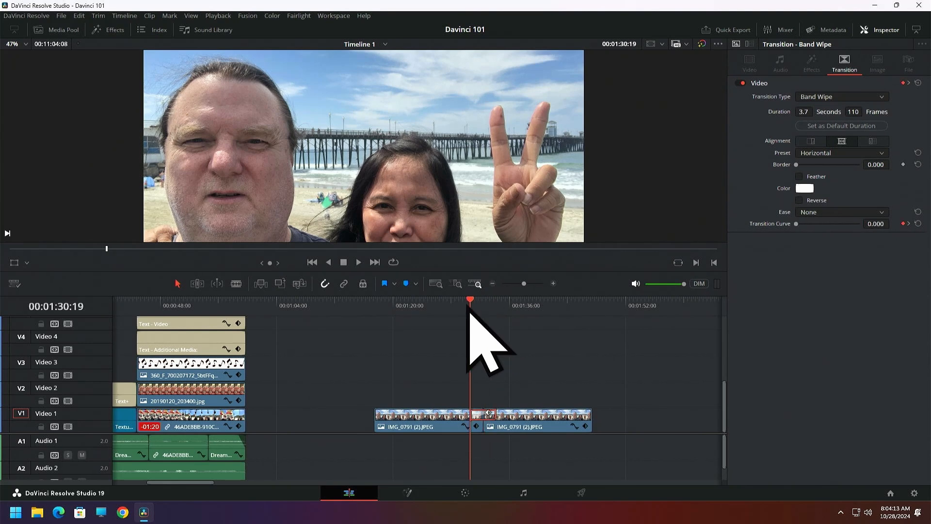
# Switch the transition type from Band Wipe to Barn Door and preview it on the timeline
pyautogui.click(872, 99)
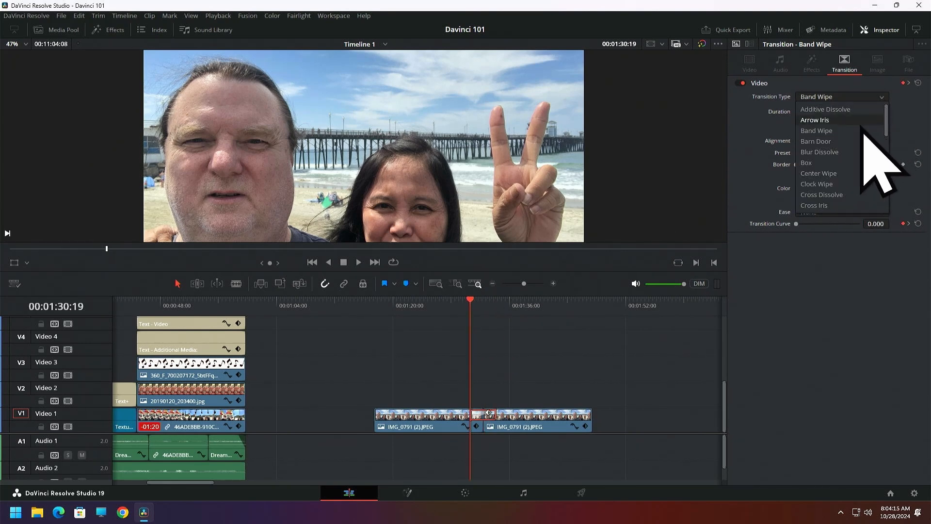
pyautogui.click(819, 142)
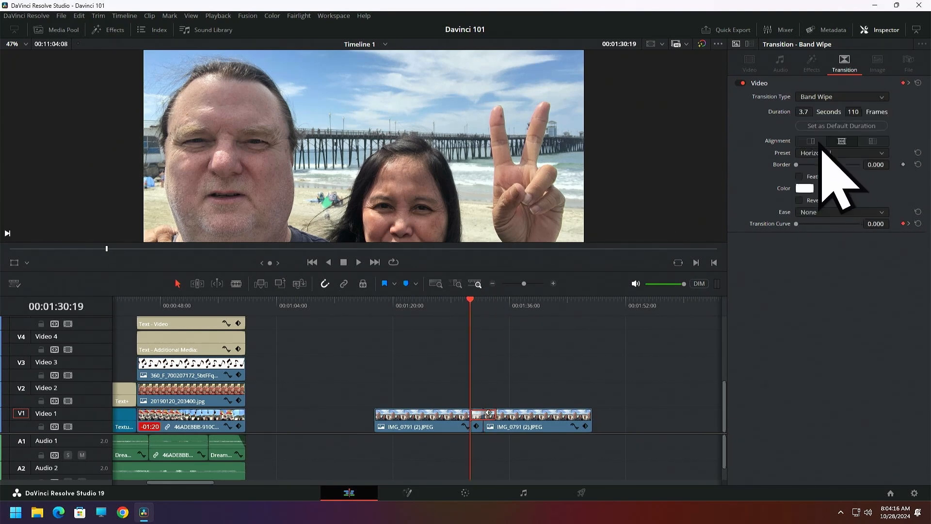
pyautogui.click(483, 306)
pyautogui.moveTo(483, 307); pyautogui.dragTo(462, 306)
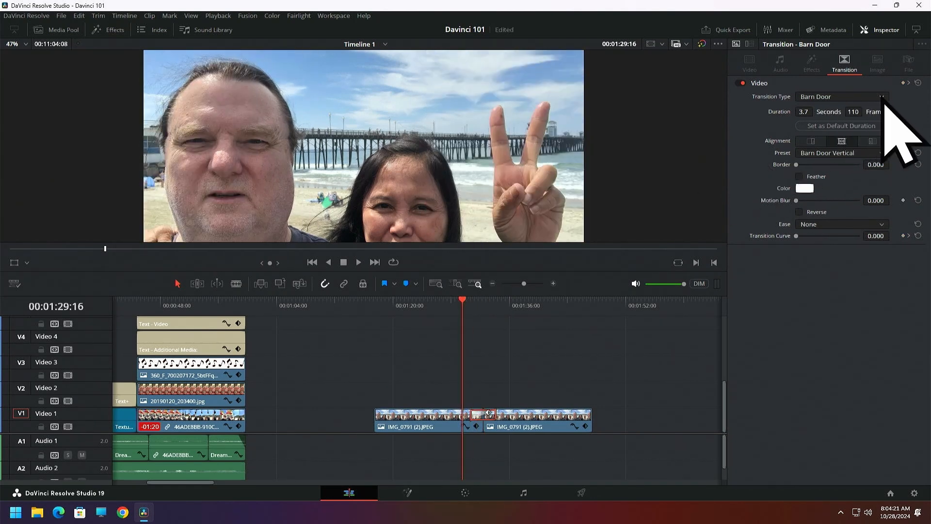
# Change the transition type to Center Wipe and scrub through the cut between the photo clips to preview it
pyautogui.click(880, 97)
pyautogui.click(830, 173)
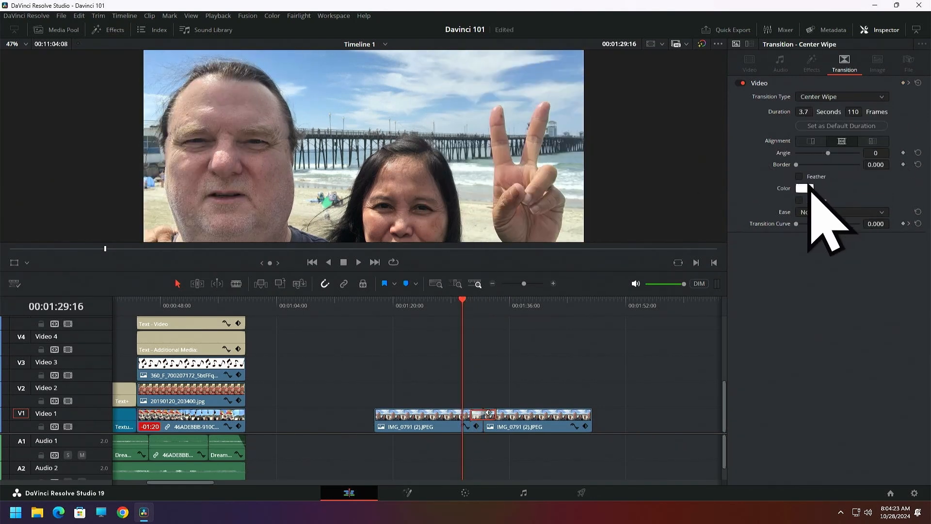
pyautogui.moveTo(462, 305)
pyautogui.mouseDown()
pyautogui.moveTo(486, 309)
pyautogui.moveTo(451, 306)
pyautogui.mouseUp()
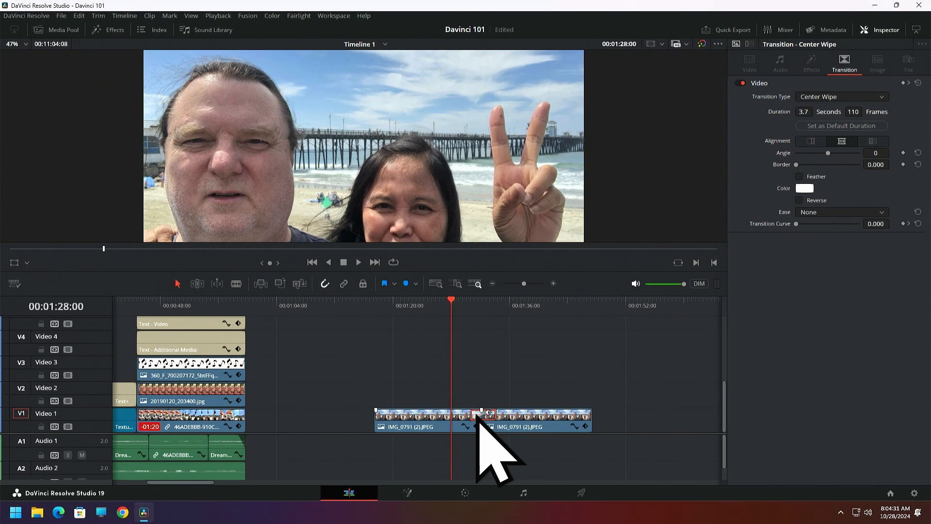
# Delete the transition and shift the cut about 4 seconds later by moving the second photo clip and extending the first to meet it
pyautogui.press('BackSpace')
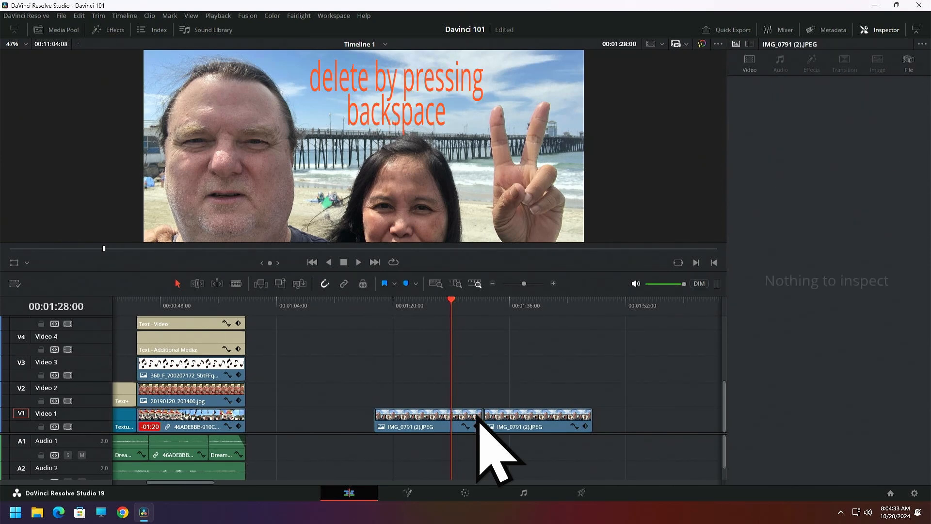
pyautogui.moveTo(512, 420); pyautogui.dragTo(537, 421)
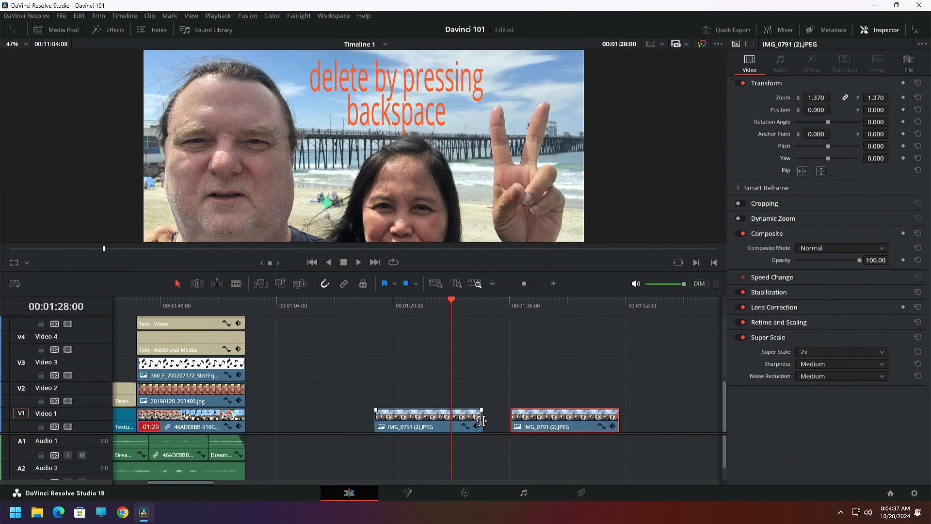
pyautogui.moveTo(482, 419); pyautogui.dragTo(509, 429)
# Add an Arrow Iris video transition at the cut between the two photo clips and play it through
pyautogui.click(111, 31)
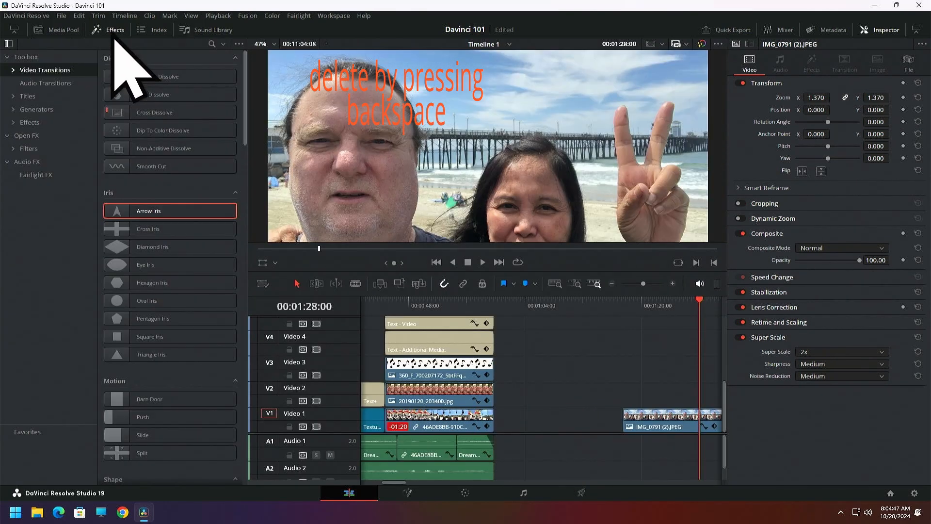
pyautogui.moveTo(151, 210); pyautogui.dragTo(612, 424)
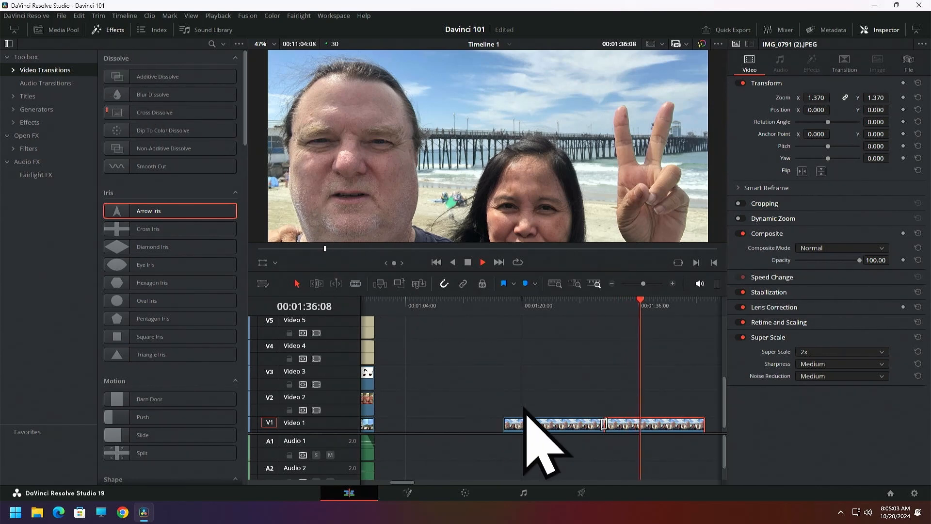
pyautogui.click(467, 262)
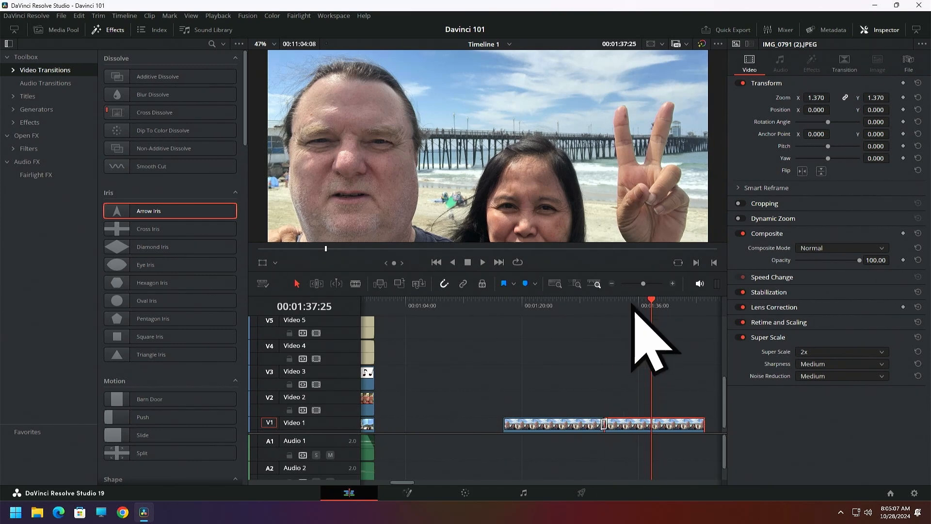
# Examine the Arrow Iris transition between the photo clips at a closer timeline scale by scrubbing across the cut
pyautogui.click(672, 284)
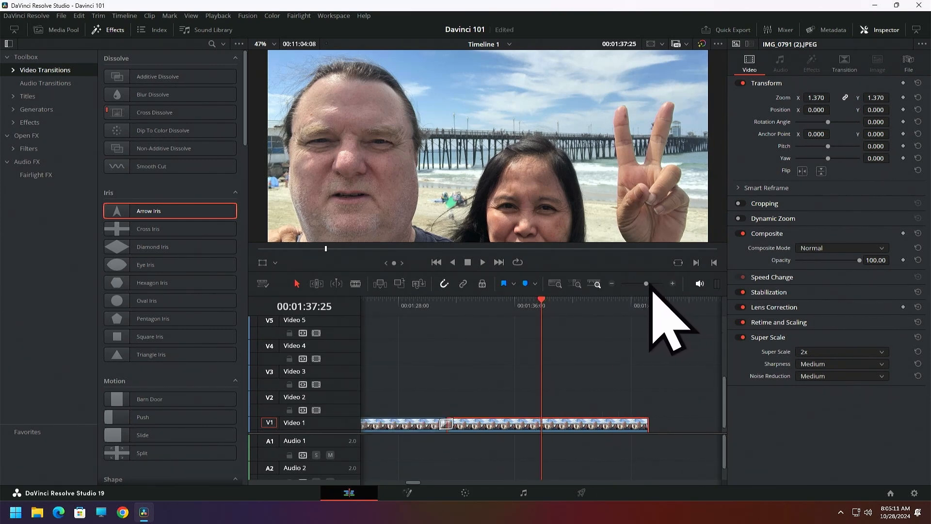
pyautogui.moveTo(646, 284); pyautogui.dragTo(644, 284)
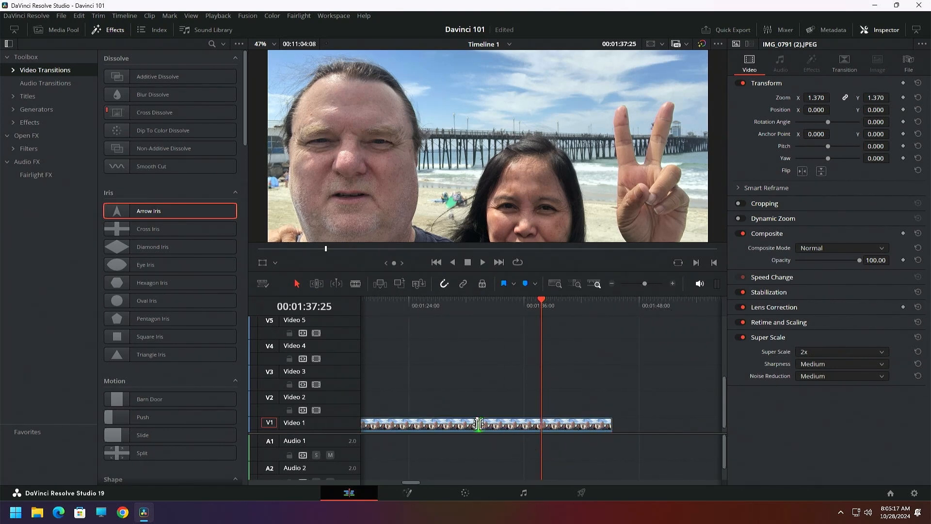
pyautogui.click(494, 304)
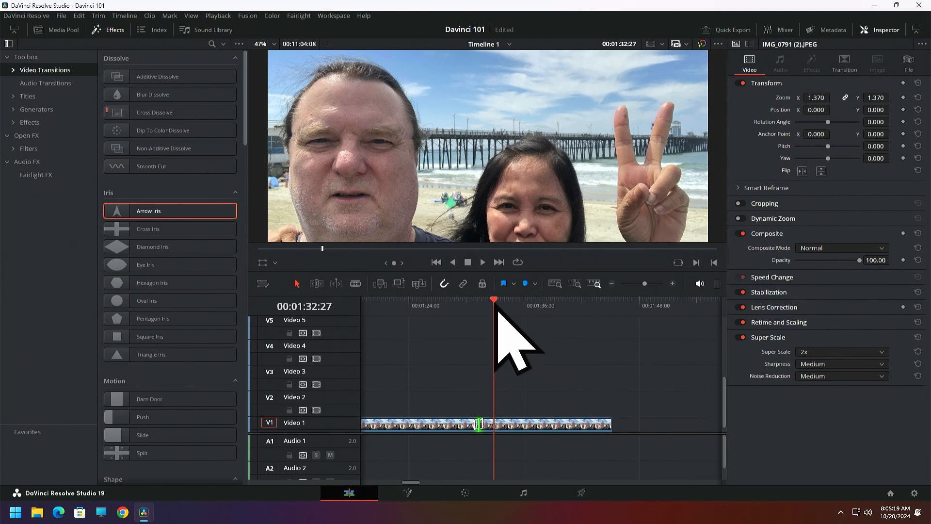
pyautogui.moveTo(468, 306); pyautogui.dragTo(474, 304)
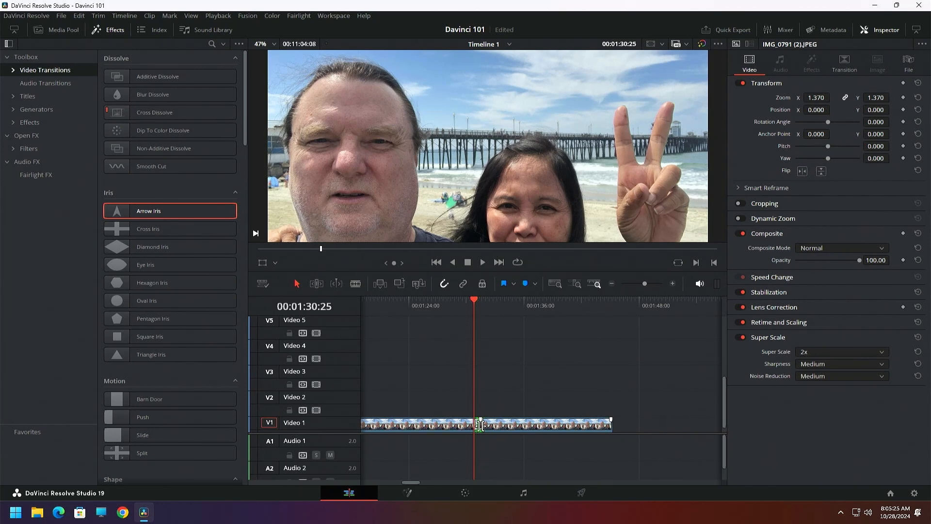
pyautogui.scroll(3, 542, 379)
pyautogui.scroll(-3, 540, 383)
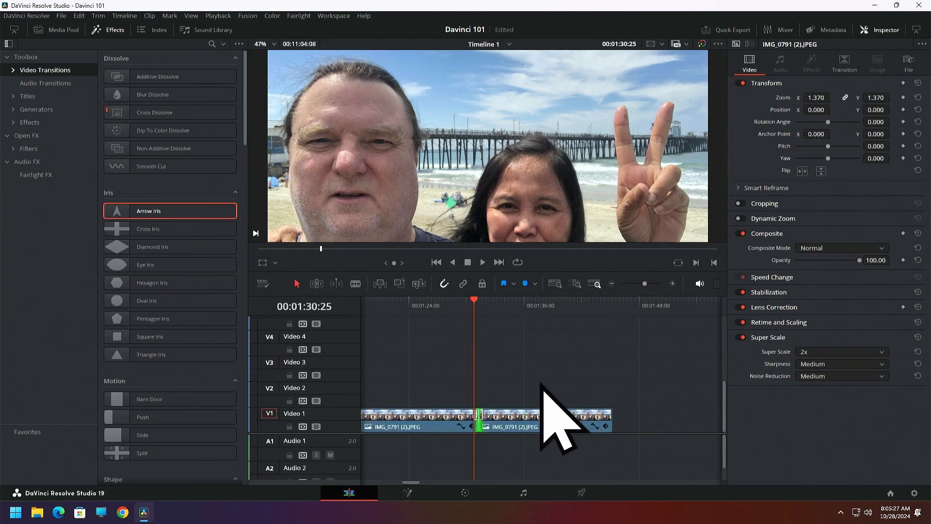
pyautogui.click(672, 283)
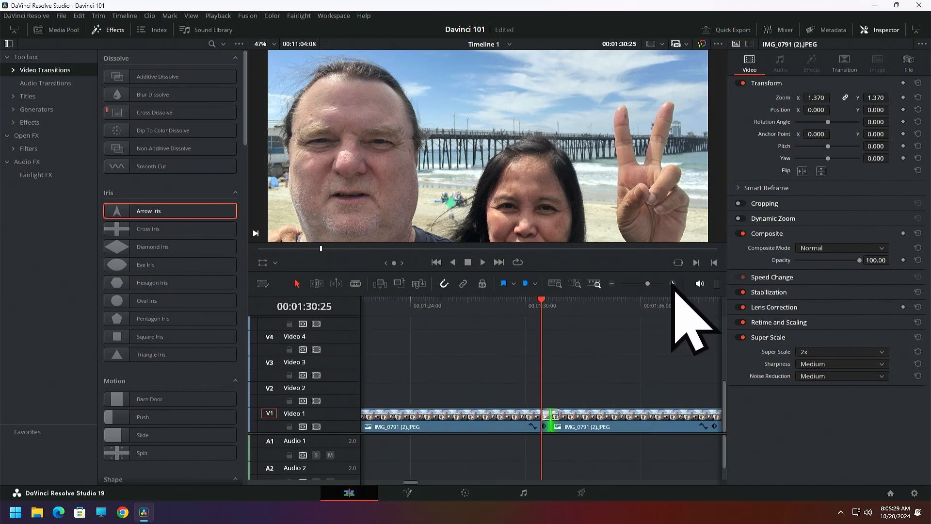
pyautogui.click(503, 302)
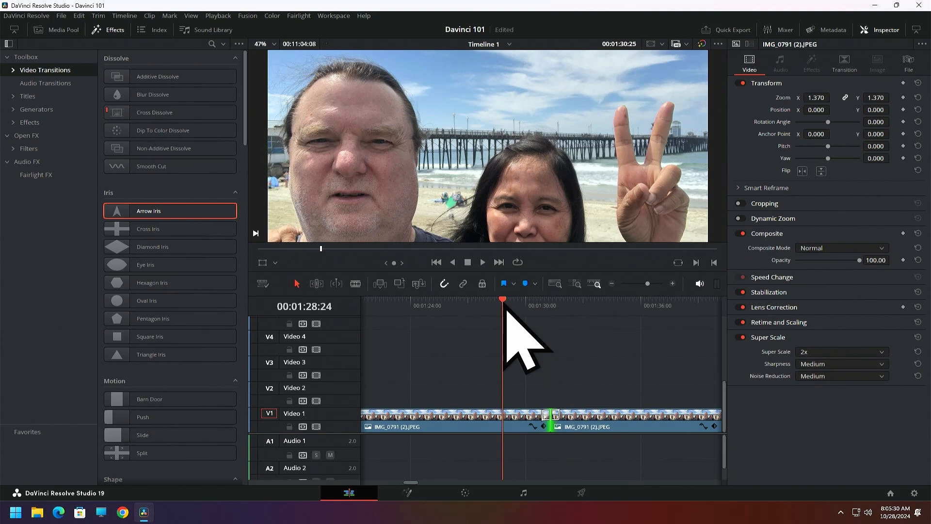
# Change the transition type from Arrow Iris to Barn Door and scrub before the cut to preview it
pyautogui.click(552, 415)
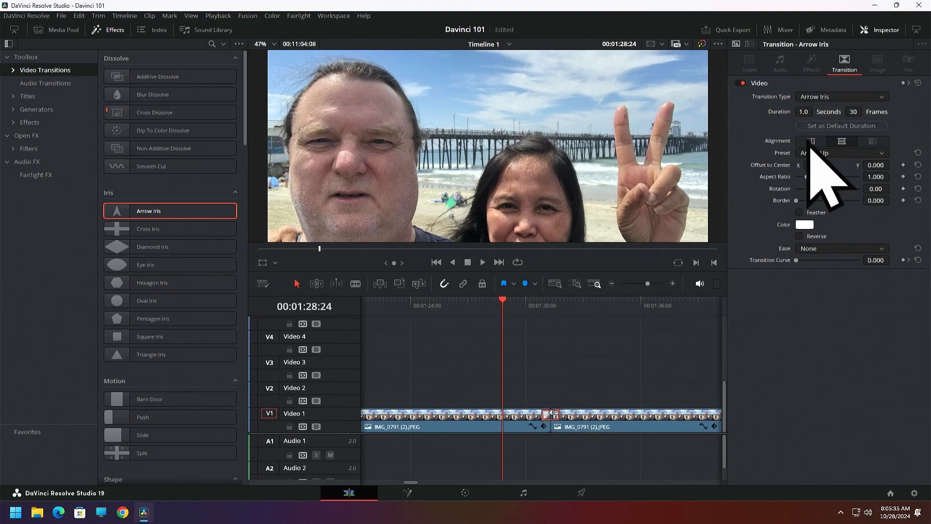
pyautogui.click(882, 97)
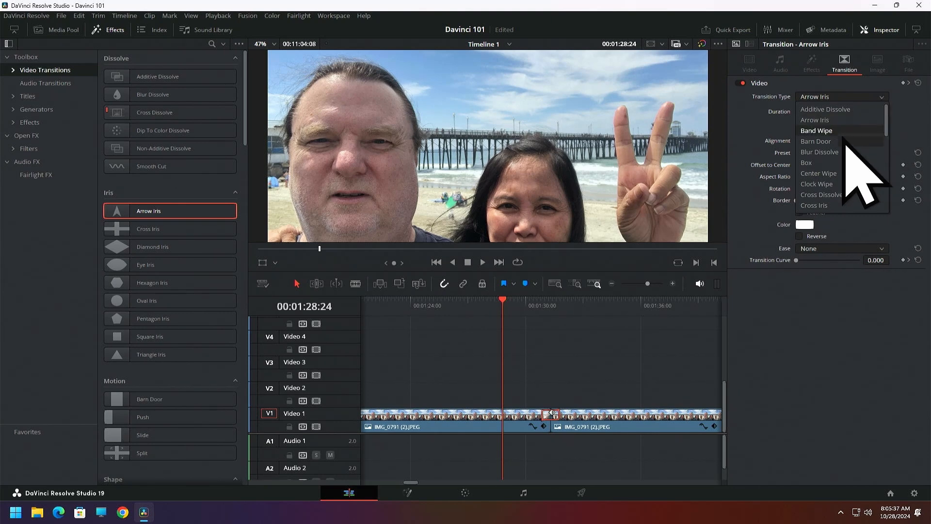
pyautogui.click(828, 142)
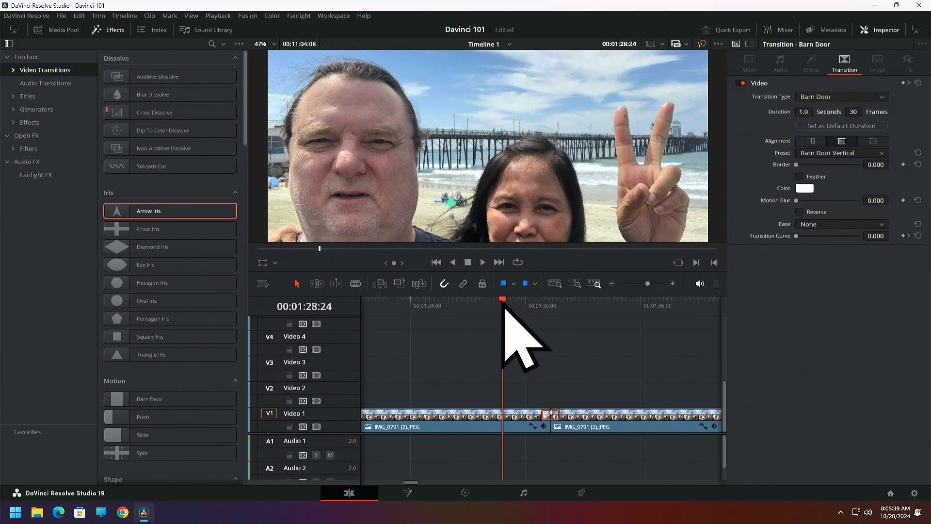
pyautogui.click(527, 309)
pyautogui.moveTo(528, 311)
pyautogui.mouseDown()
pyautogui.moveTo(557, 305)
pyautogui.moveTo(520, 315)
pyautogui.mouseUp()
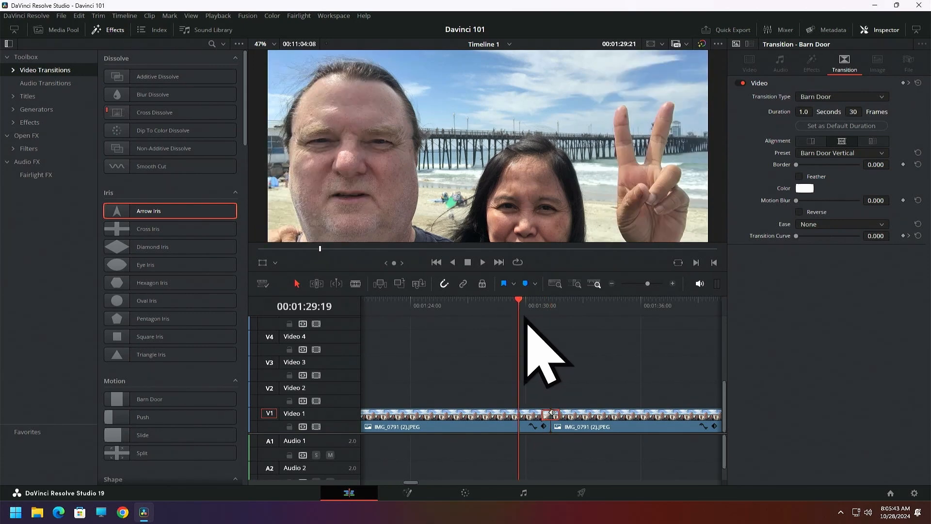
# Delete the Barn Door transition between the photo clips and save the project
pyautogui.moveTo(556, 420); pyautogui.dragTo(546, 417)
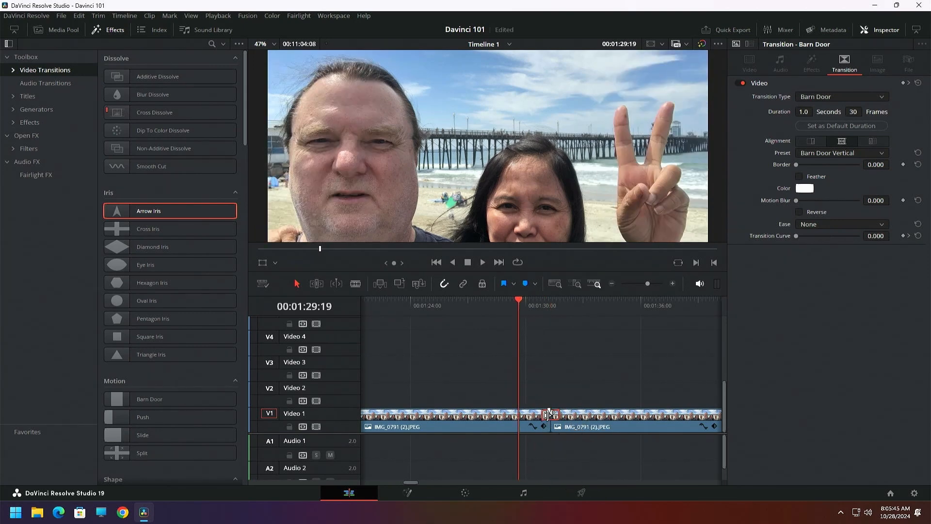
pyautogui.click(546, 415)
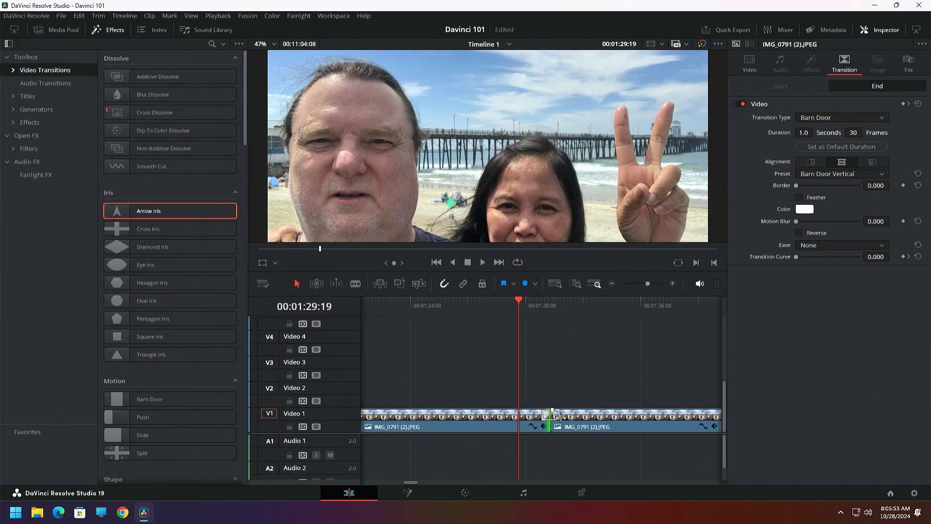
pyautogui.click(558, 415)
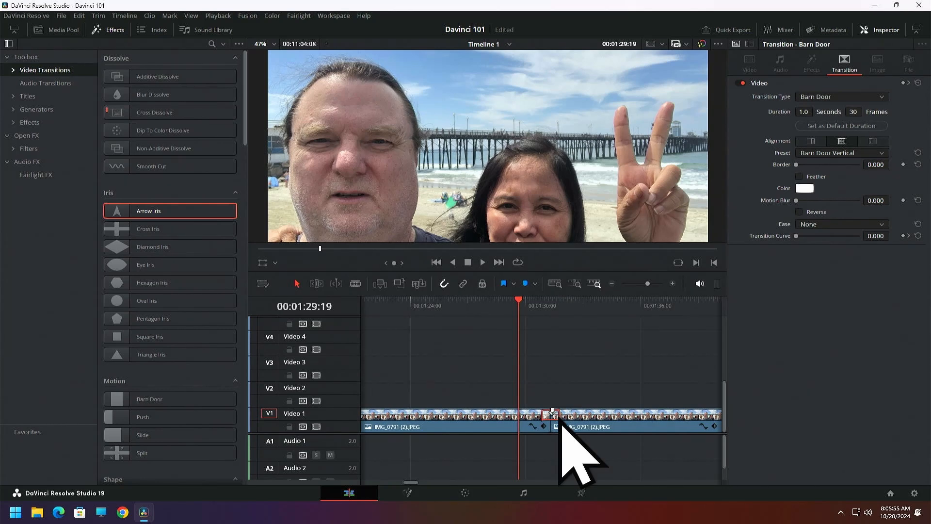
pyautogui.press('Delete')
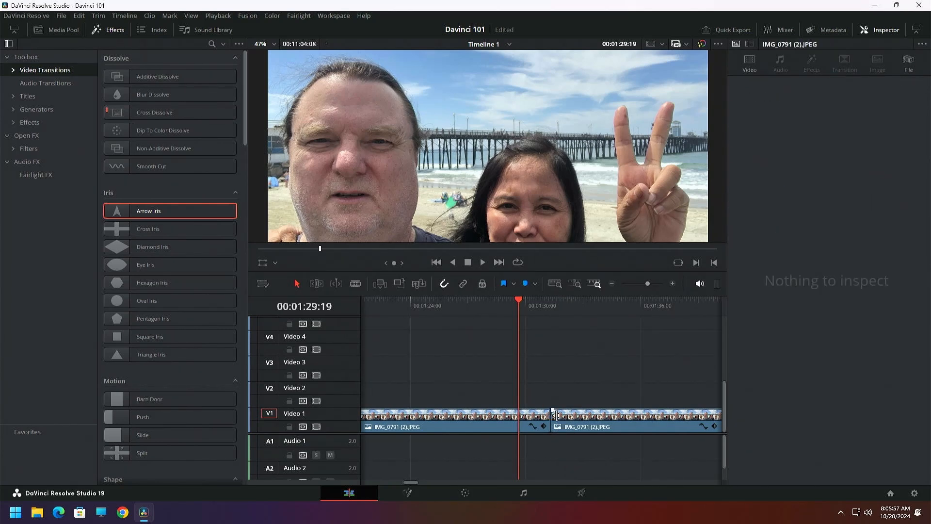
pyautogui.hotkey('ctrl', 's')
# Trim about 1 second off the facing ends of both photo clips with the blade and rejoin the clips
pyautogui.moveTo(555, 420); pyautogui.dragTo(570, 417)
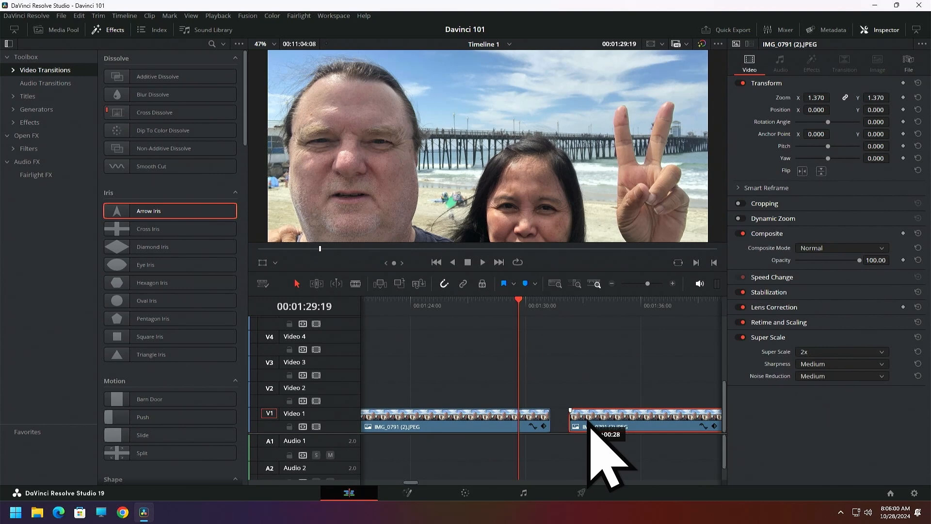
pyautogui.click(355, 284)
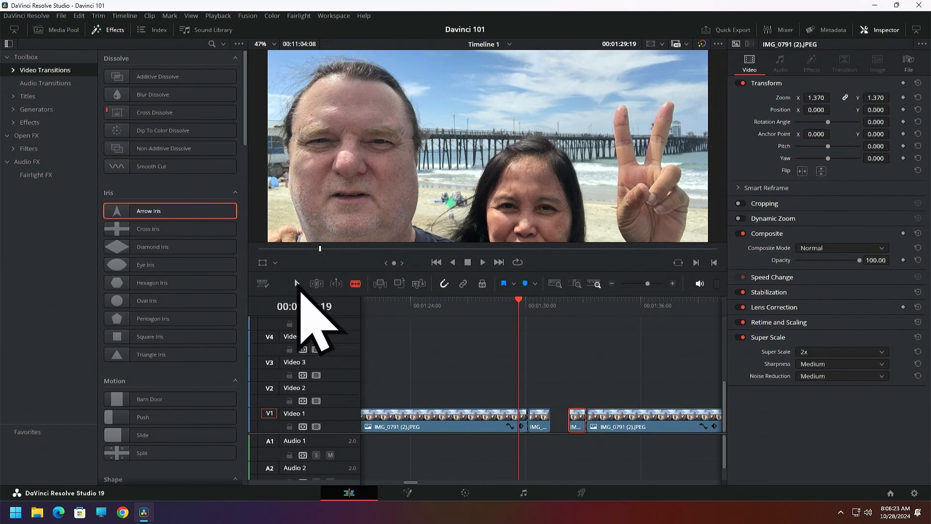
pyautogui.click(543, 424)
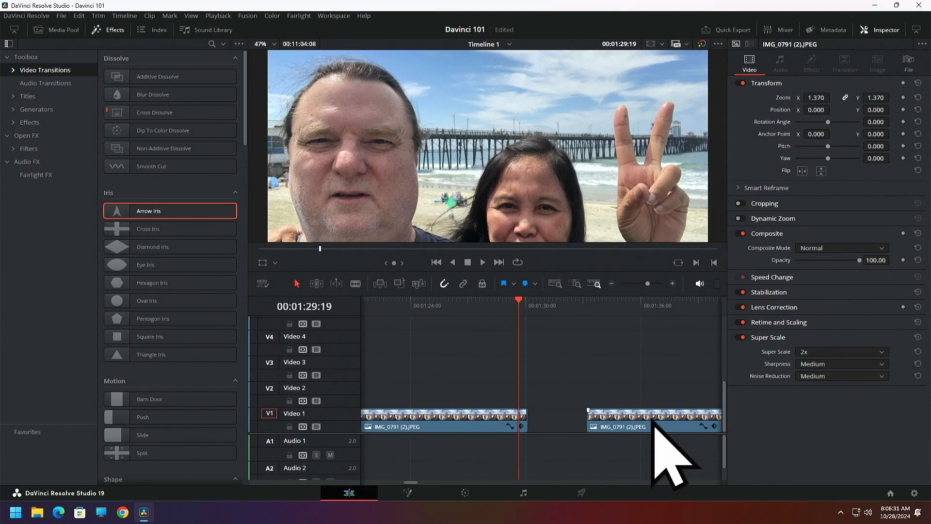
pyautogui.moveTo(652, 425); pyautogui.dragTo(595, 425)
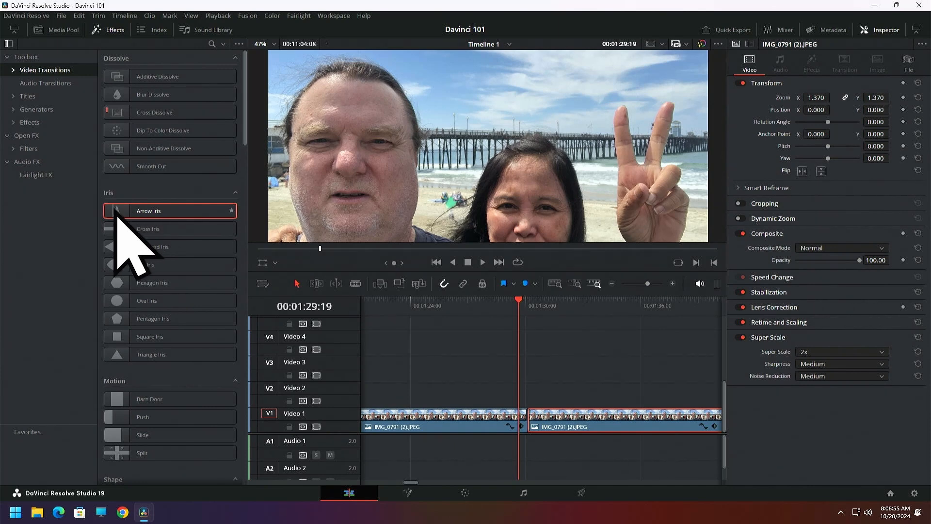
# Add a Cross Iris transition at the cut between the trimmed photo clips and play it through
pyautogui.moveTo(132, 228)
pyautogui.mouseDown()
pyautogui.moveTo(150, 229)
pyautogui.moveTo(135, 235)
pyautogui.mouseUp()
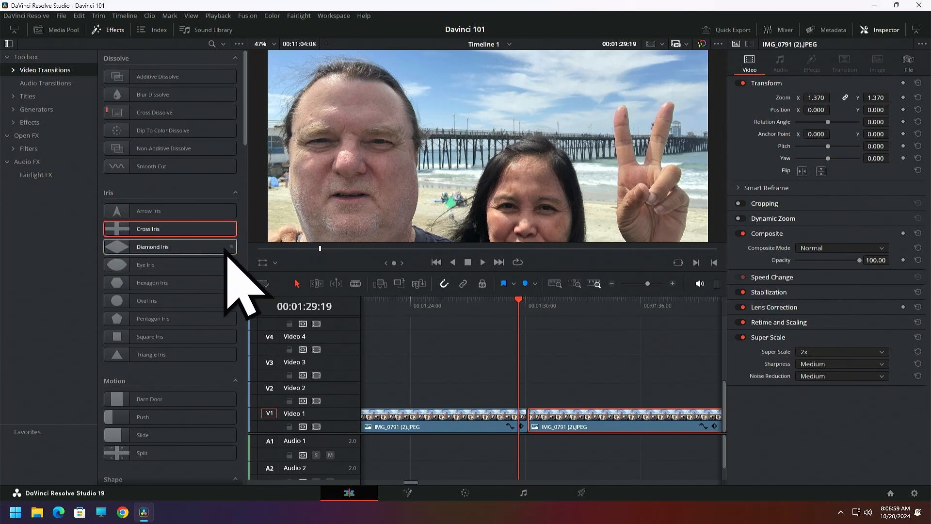
pyautogui.moveTo(164, 230); pyautogui.dragTo(538, 420)
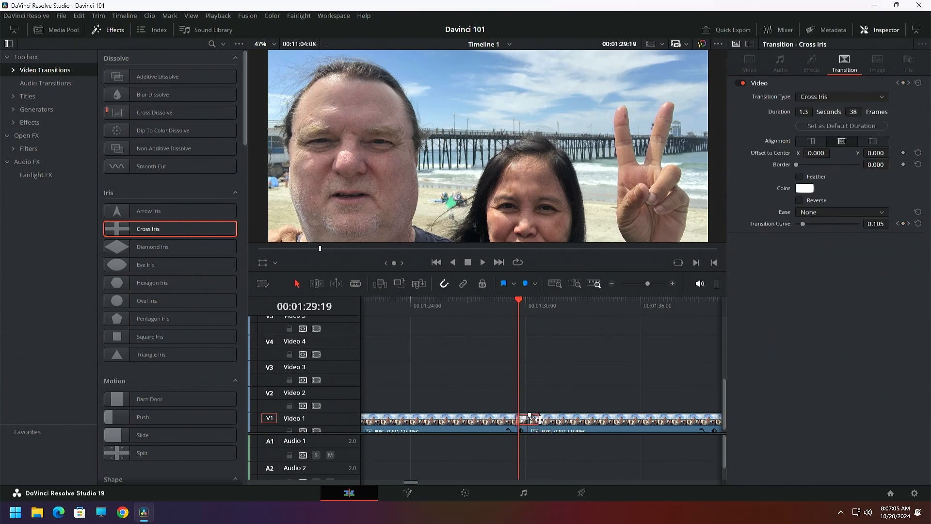
pyautogui.click(502, 306)
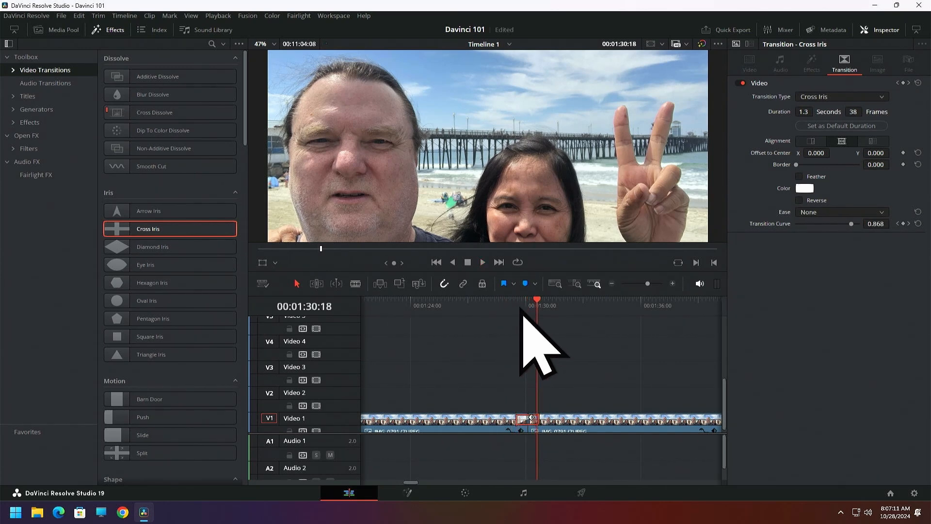
# Replace the Cross Iris transition with a Split transition from the Motion group and preview it across the cut
pyautogui.press('Delete')
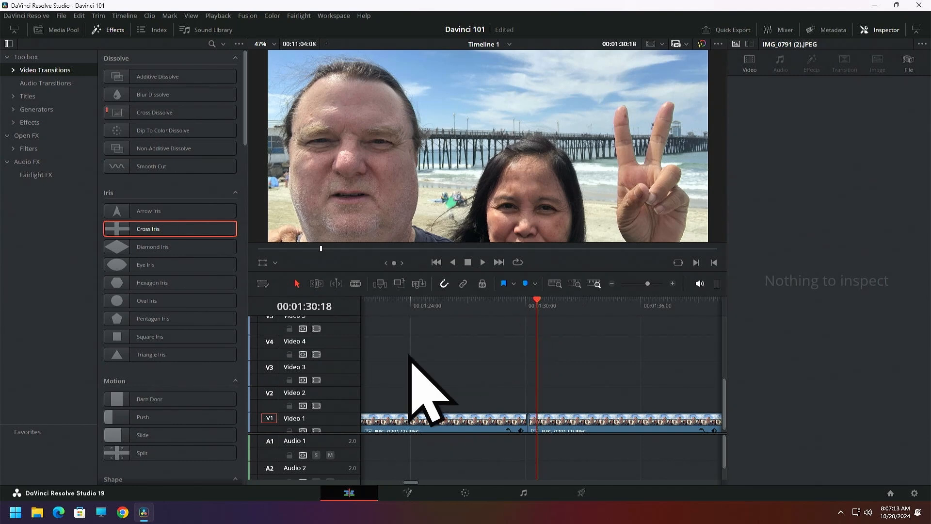
pyautogui.scroll(-3, 218, 312)
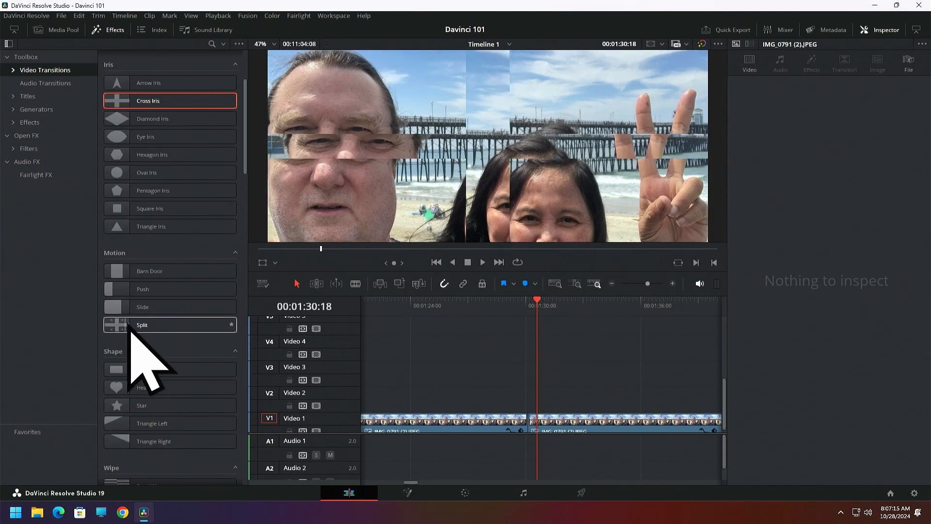
pyautogui.moveTo(114, 325); pyautogui.dragTo(521, 428)
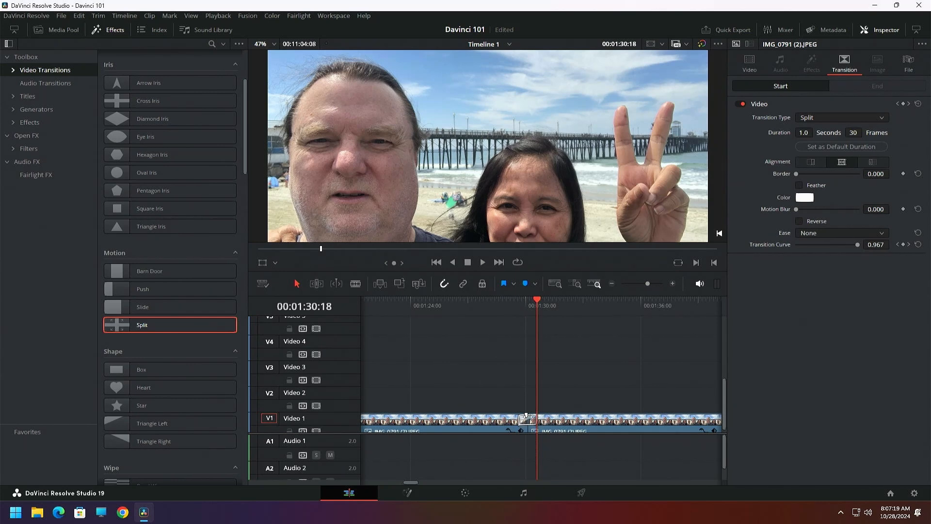
pyautogui.click(510, 305)
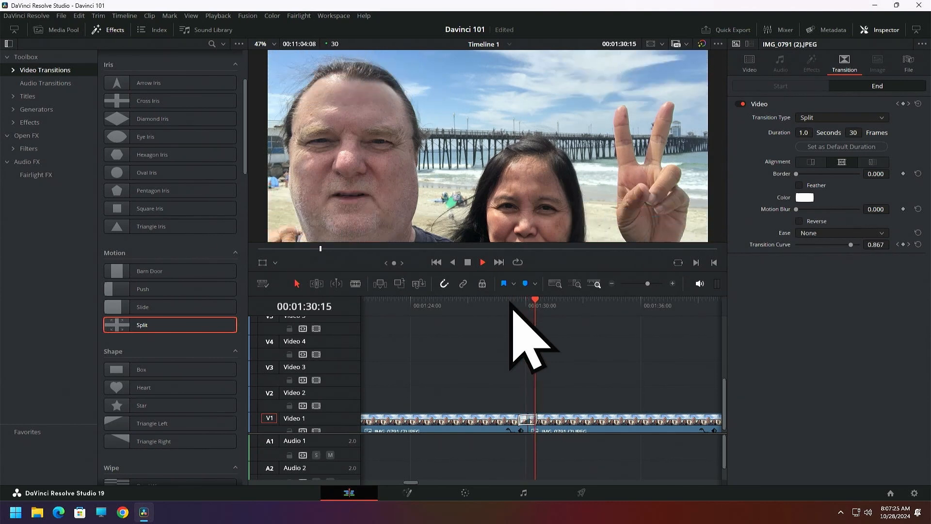
pyautogui.press('space')
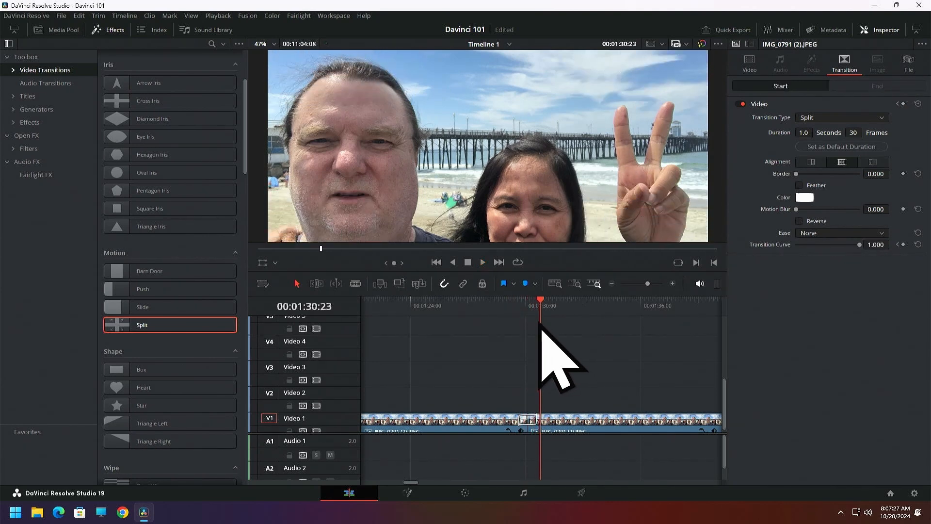
pyautogui.click(528, 308)
pyautogui.click(518, 303)
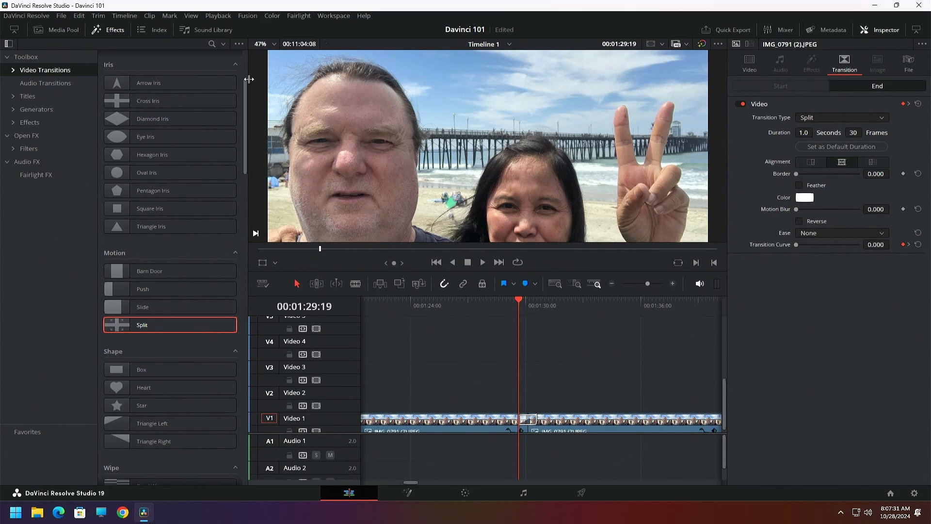
# Close the effects library and delete both photo clips from the Video 1 track
pyautogui.click(109, 32)
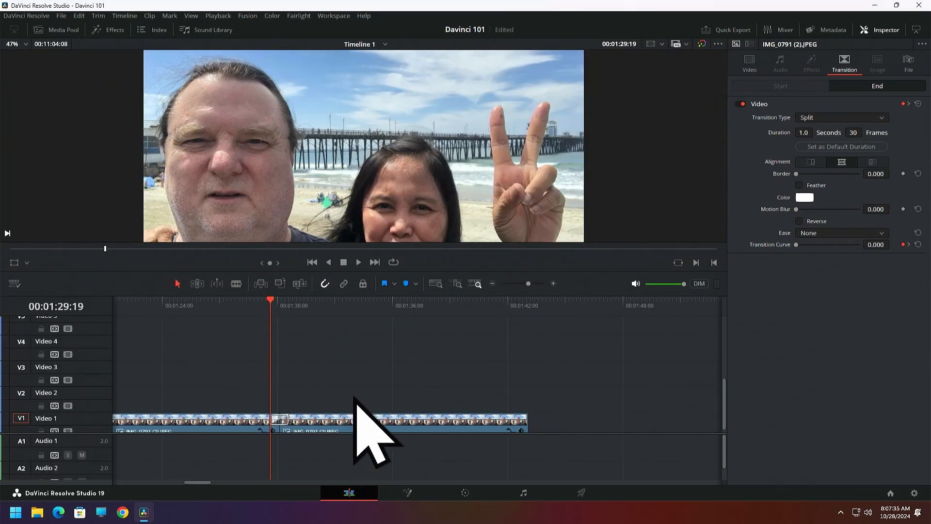
pyautogui.click(340, 421)
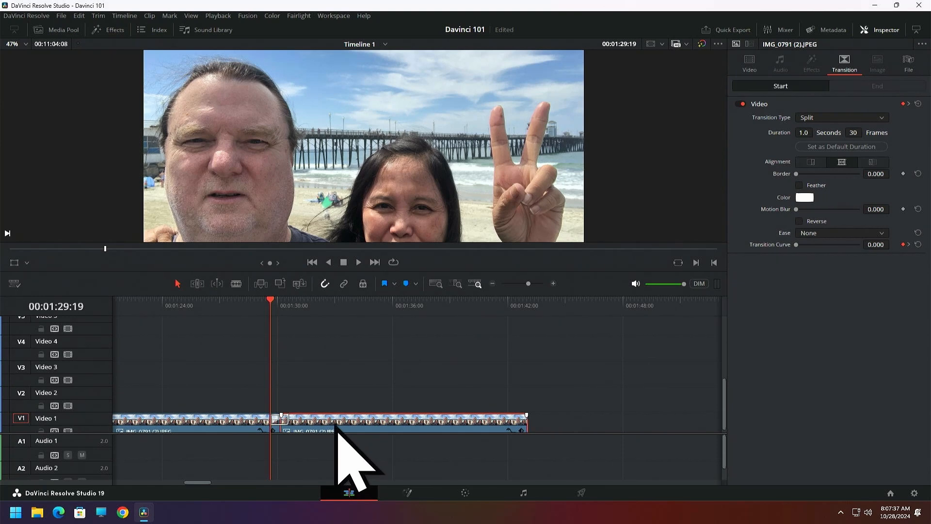
pyautogui.press('Delete')
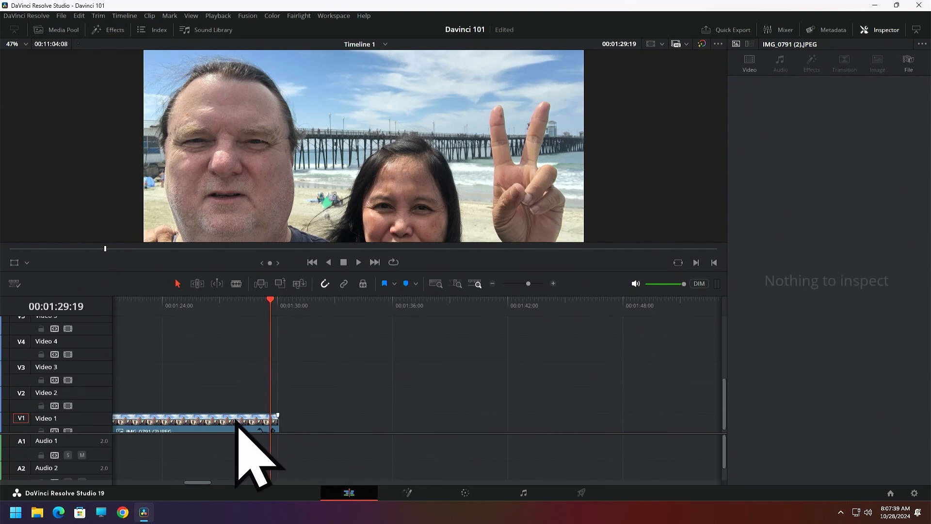
pyautogui.click(235, 423)
pyautogui.press('Delete')
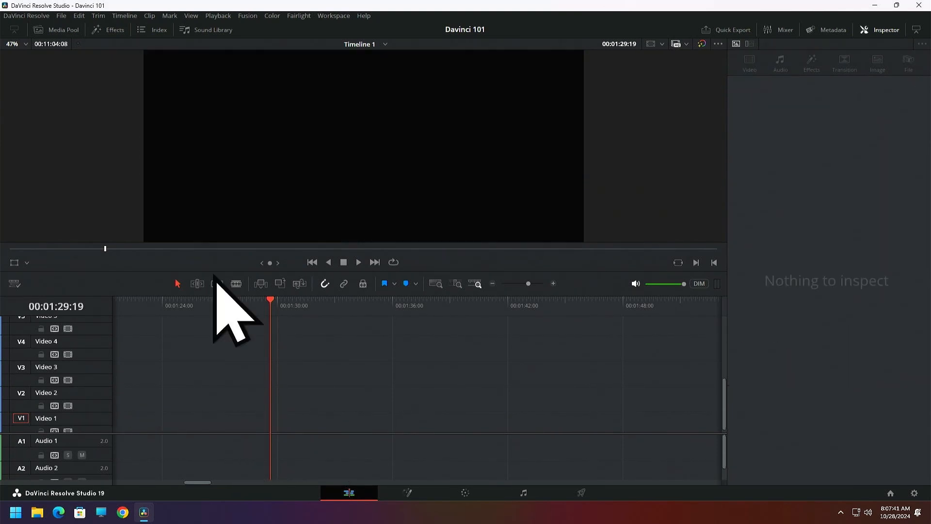
pyautogui.click(57, 30)
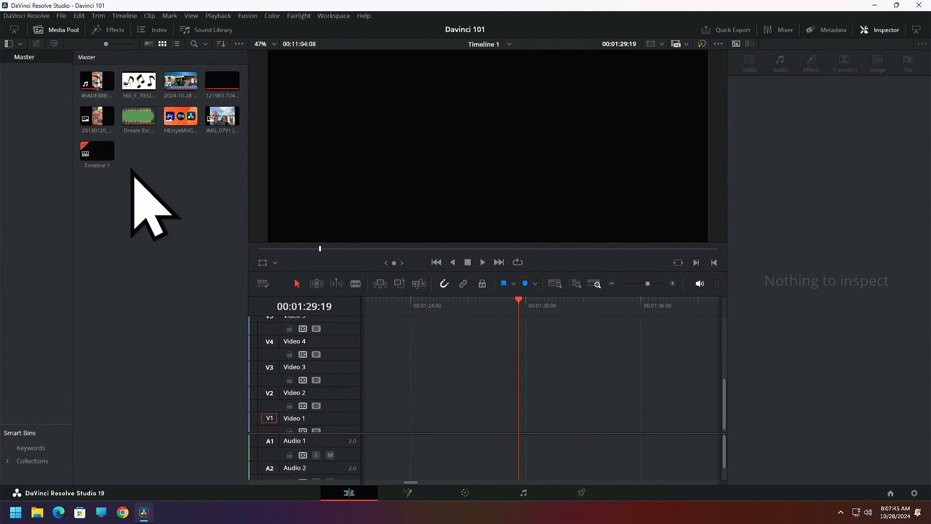
pyautogui.moveTo(184, 83); pyautogui.dragTo(509, 423)
# Move the recording's video independently of its audio, realign the two, and shift them slightly earlier as a linked pair
pyautogui.moveTo(565, 427); pyautogui.dragTo(528, 433)
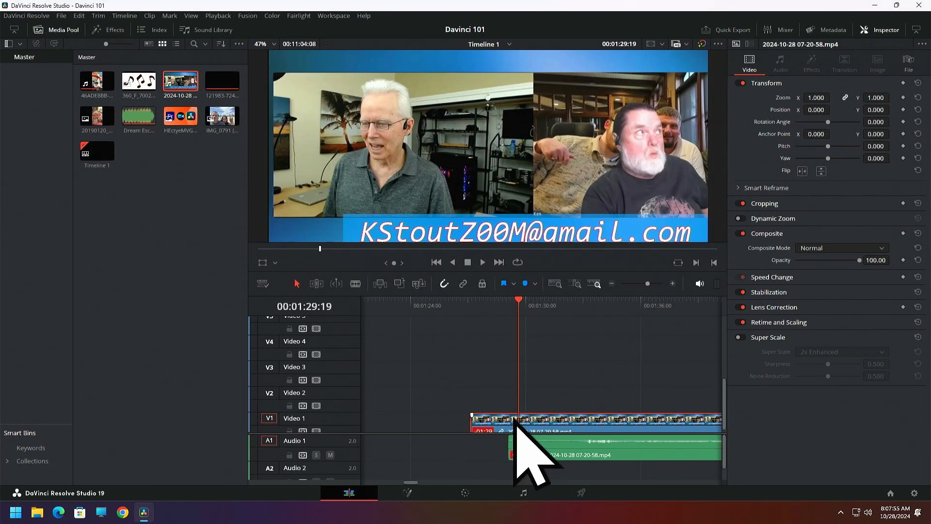
pyautogui.moveTo(515, 420); pyautogui.dragTo(539, 429)
pyautogui.moveTo(543, 392); pyautogui.dragTo(551, 383)
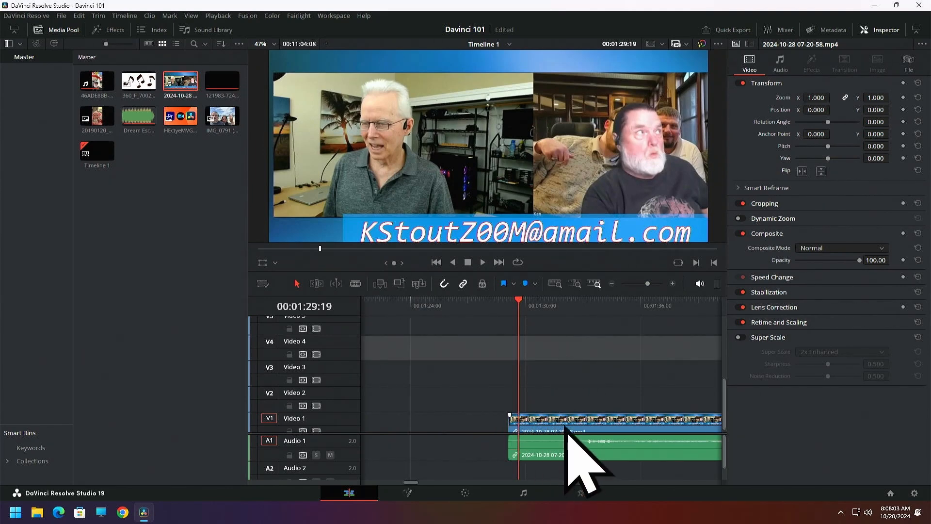
pyautogui.moveTo(566, 426); pyautogui.dragTo(545, 412)
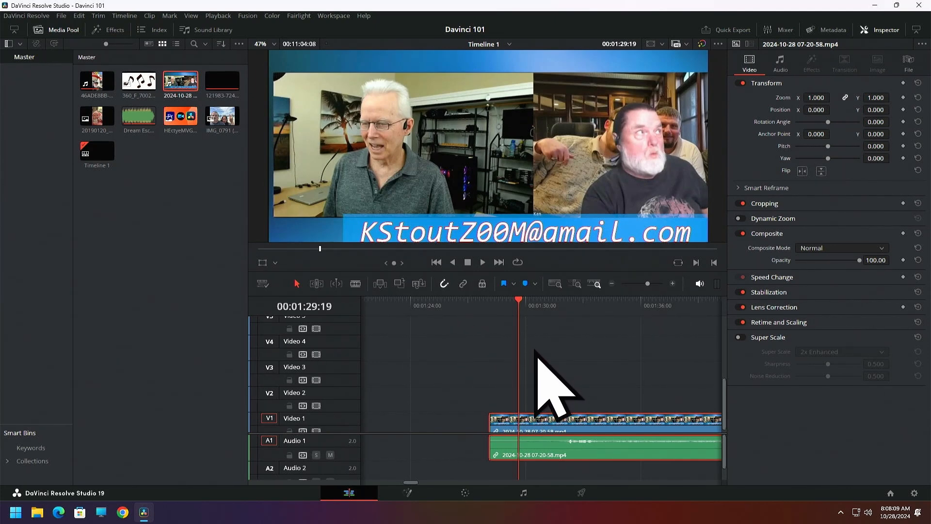
pyautogui.moveTo(549, 421)
pyautogui.mouseDown()
pyautogui.moveTo(577, 424)
pyautogui.moveTo(543, 429)
pyautogui.mouseUp()
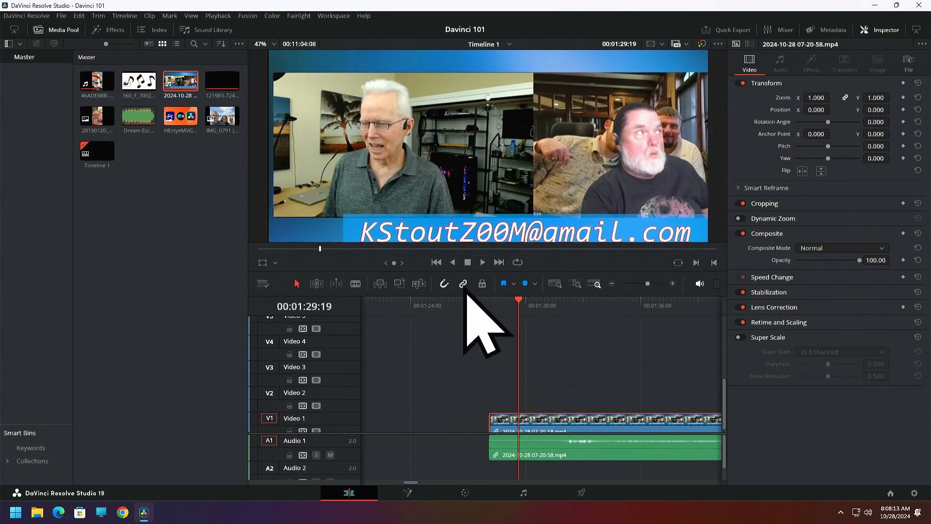
pyautogui.moveTo(540, 429); pyautogui.dragTo(546, 435)
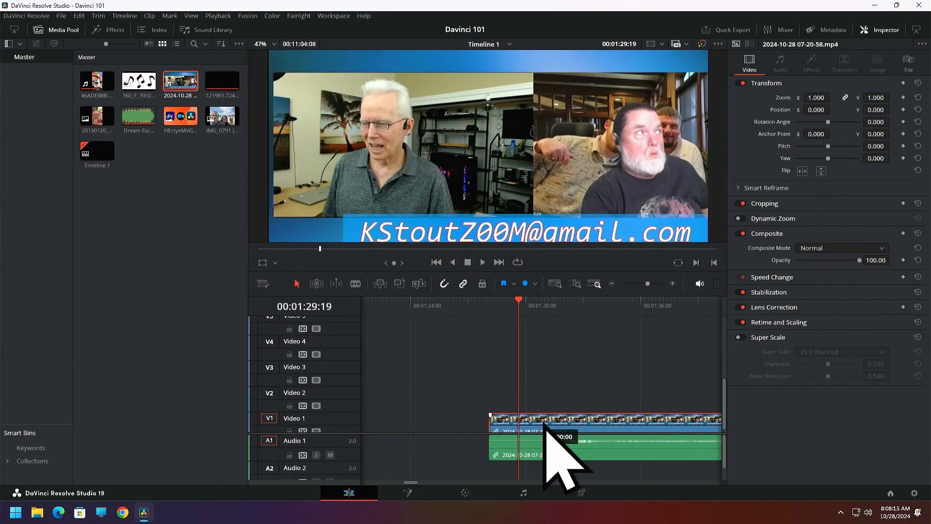
pyautogui.moveTo(559, 375); pyautogui.dragTo(545, 416)
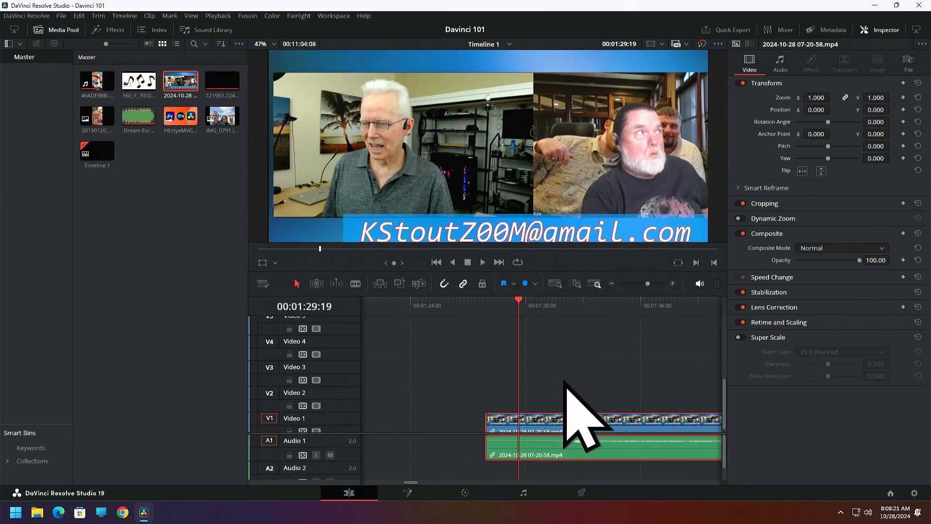
# Shorten the recording to about 18 seconds from its end and place a copy directly after it on the same tracks
pyautogui.click(612, 284)
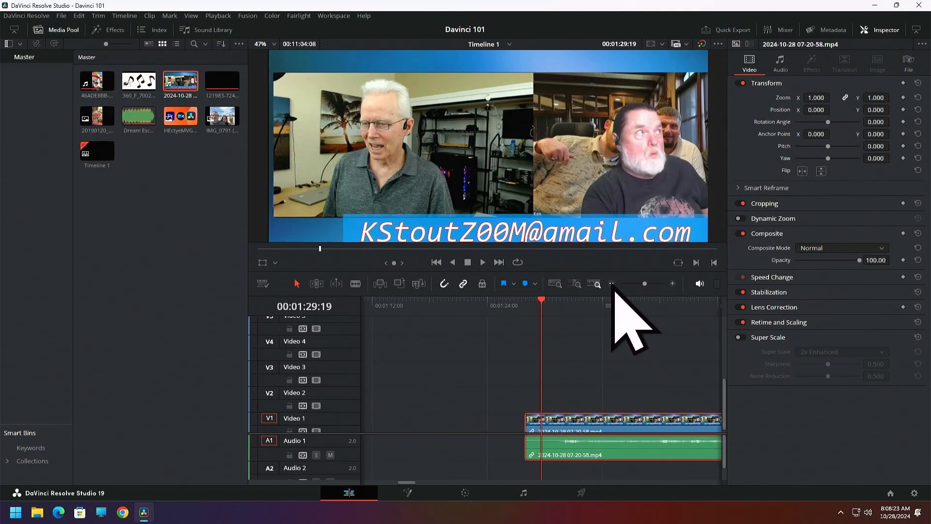
pyautogui.click(612, 284)
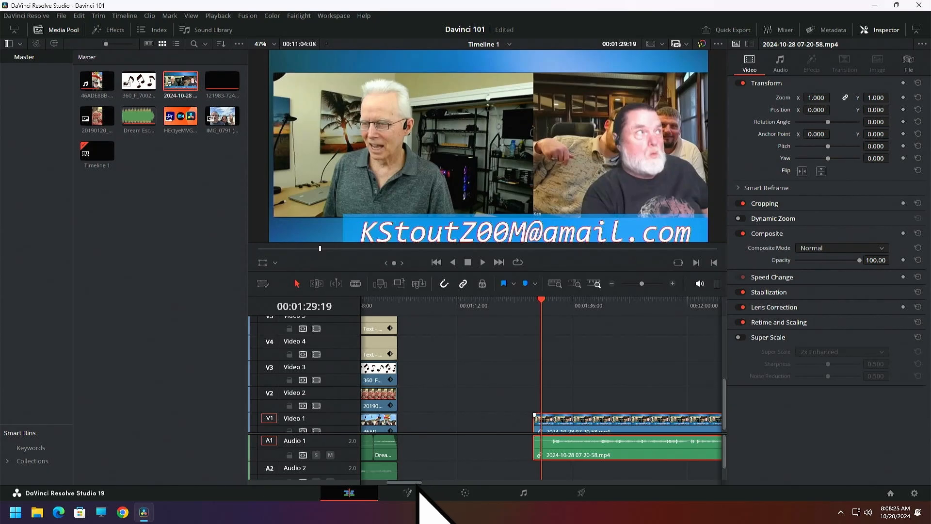
pyautogui.moveTo(418, 483); pyautogui.dragTo(432, 485)
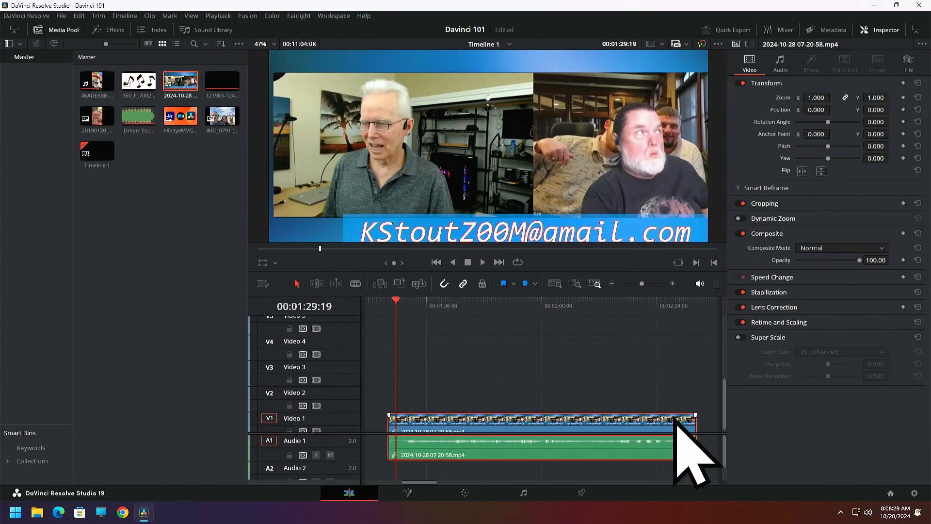
pyautogui.moveTo(695, 422); pyautogui.dragTo(543, 435)
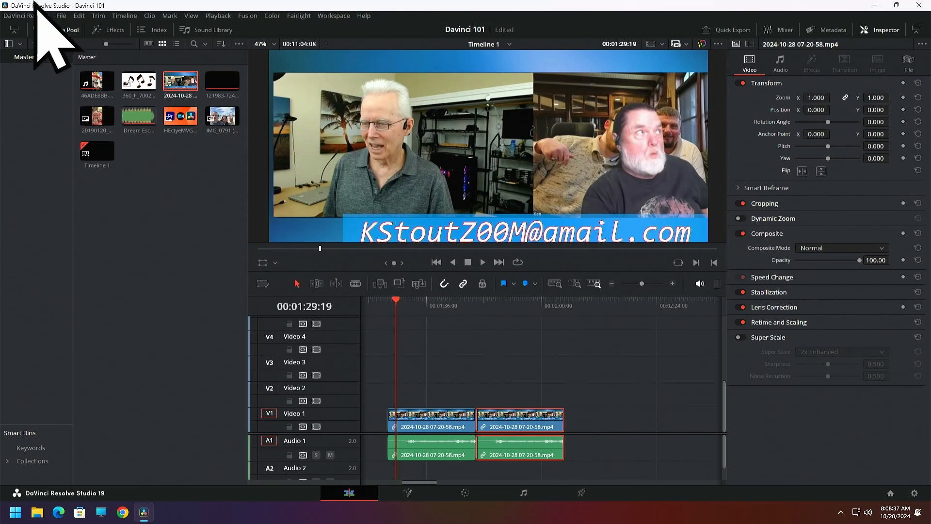
# Try an Arrow Iris transition at the cut between the two untrimmed recording clips and delete it
pyautogui.click(58, 33)
pyautogui.click(104, 30)
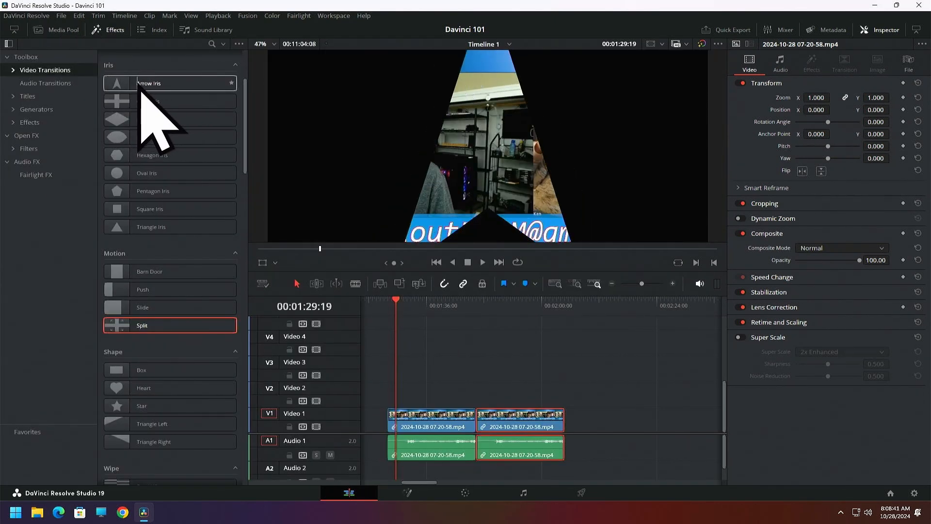
pyautogui.moveTo(139, 83)
pyautogui.mouseDown()
pyautogui.moveTo(475, 357)
pyautogui.moveTo(474, 426)
pyautogui.moveTo(486, 429)
pyautogui.moveTo(466, 423)
pyautogui.moveTo(473, 385)
pyautogui.moveTo(470, 426)
pyautogui.mouseUp()
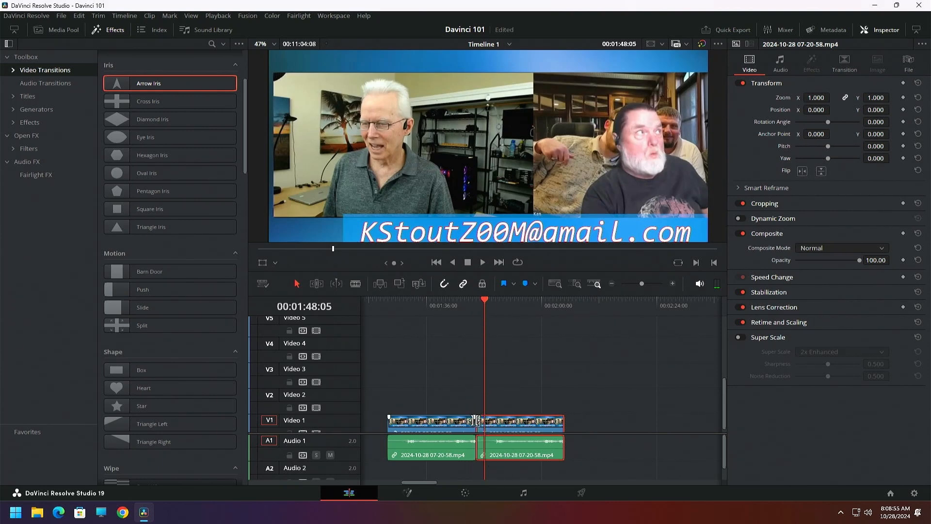
pyautogui.click(672, 283)
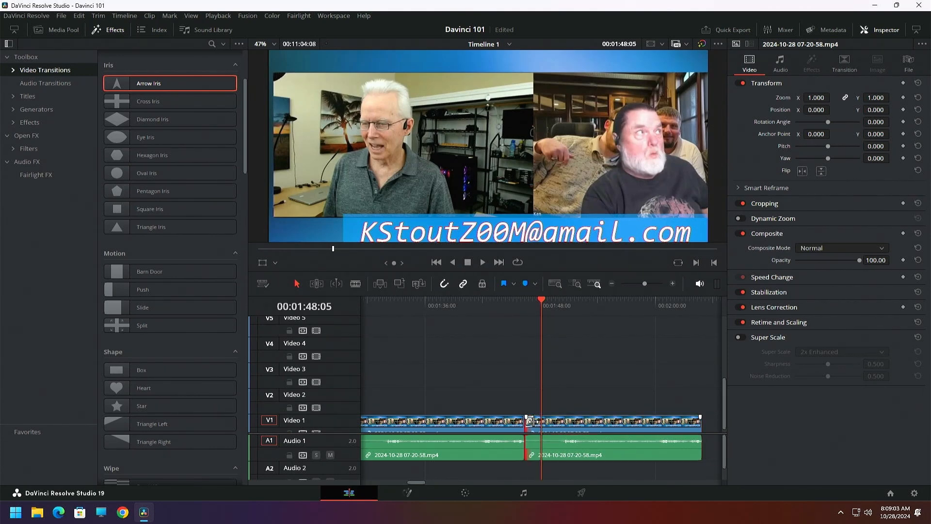
pyautogui.click(531, 421)
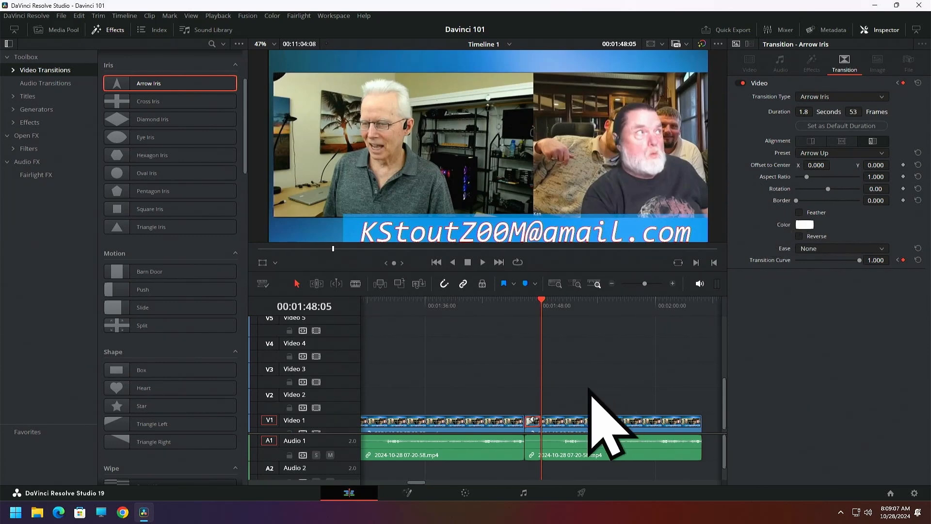
pyautogui.scroll(-1, 533, 424)
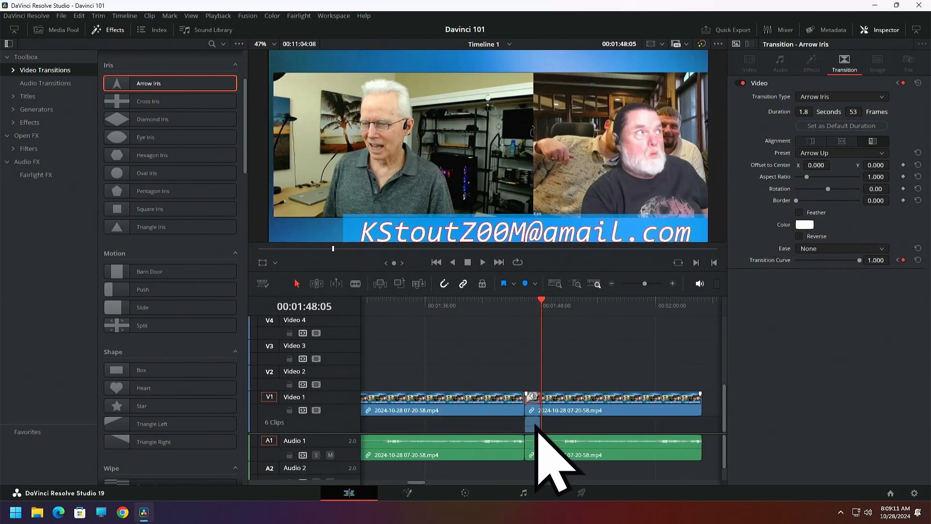
pyautogui.press('Delete')
# Blade off about 1 second from the first clip's end and 2 seconds from the second's start, and rejoin the clips
pyautogui.scroll(1, 538, 451)
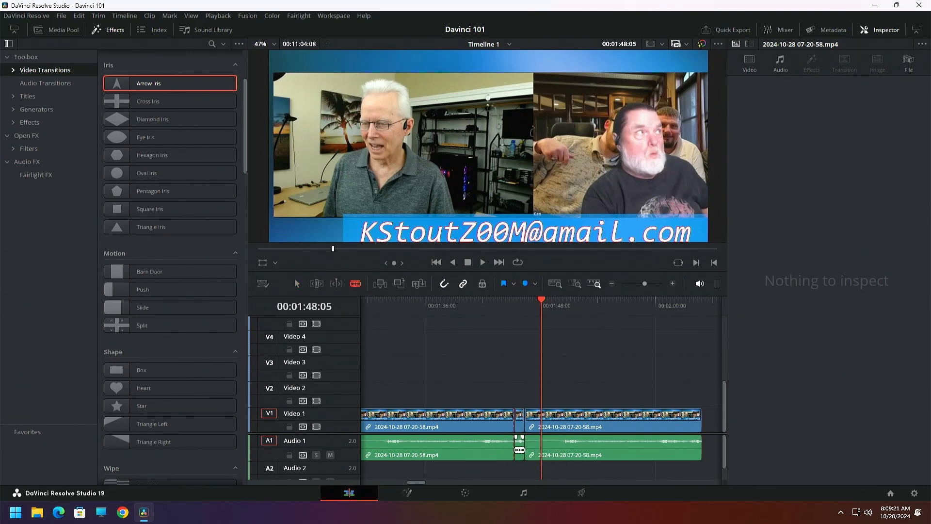
pyautogui.click(544, 448)
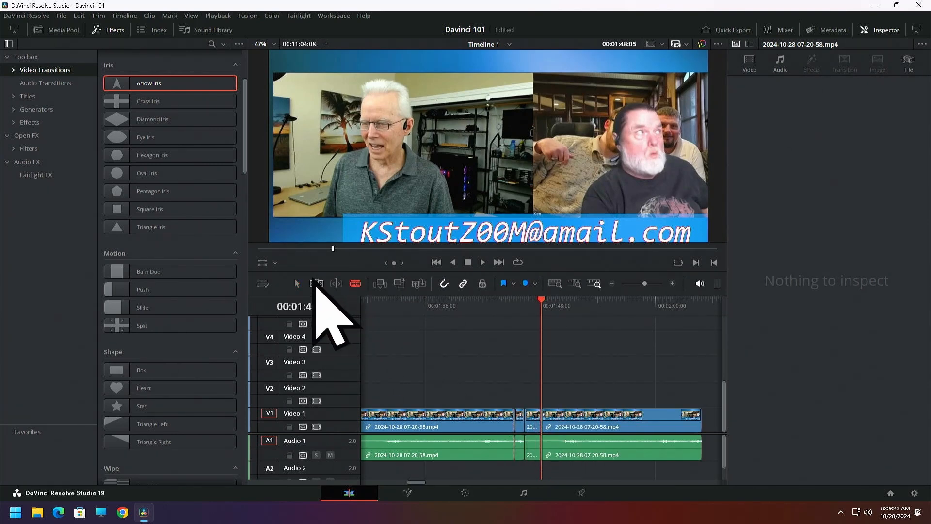
pyautogui.click(297, 286)
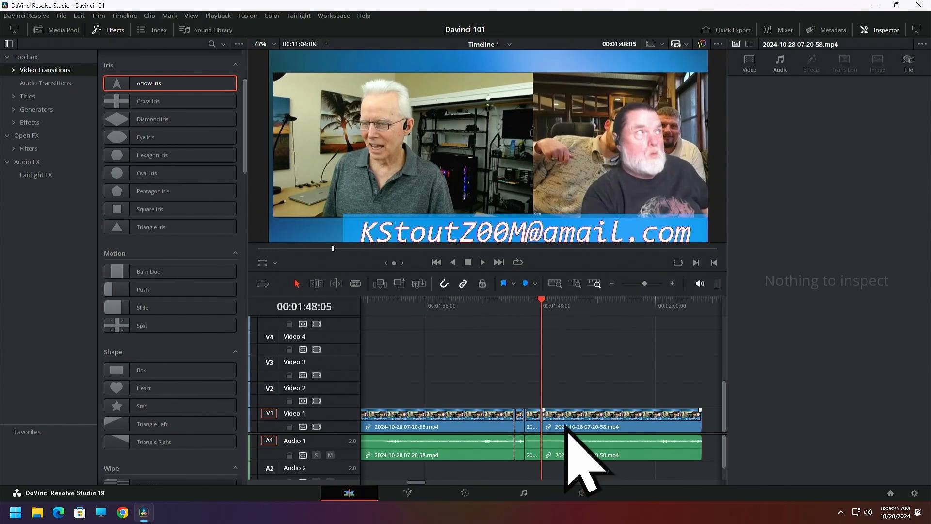
pyautogui.moveTo(565, 420); pyautogui.dragTo(590, 419)
pyautogui.moveTo(518, 387); pyautogui.dragTo(539, 413)
pyautogui.press('BackSpace')
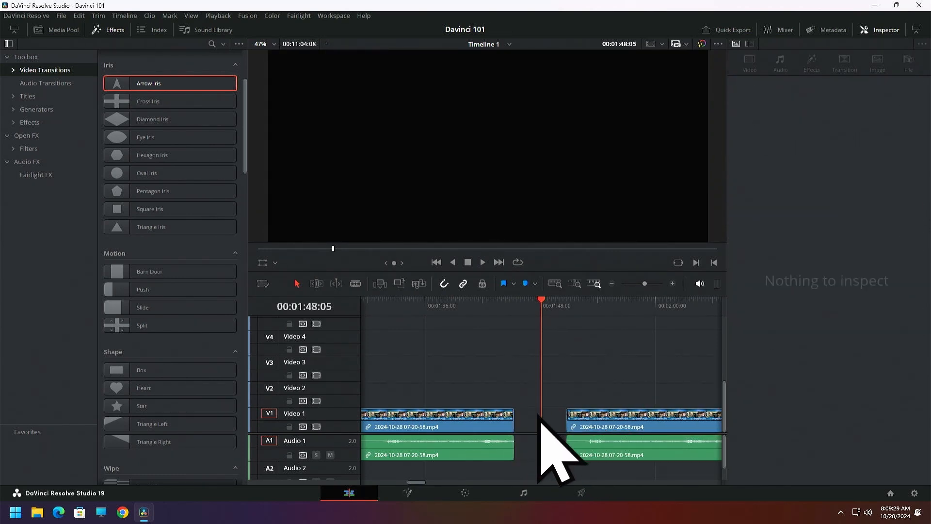
pyautogui.moveTo(592, 425); pyautogui.dragTo(546, 446)
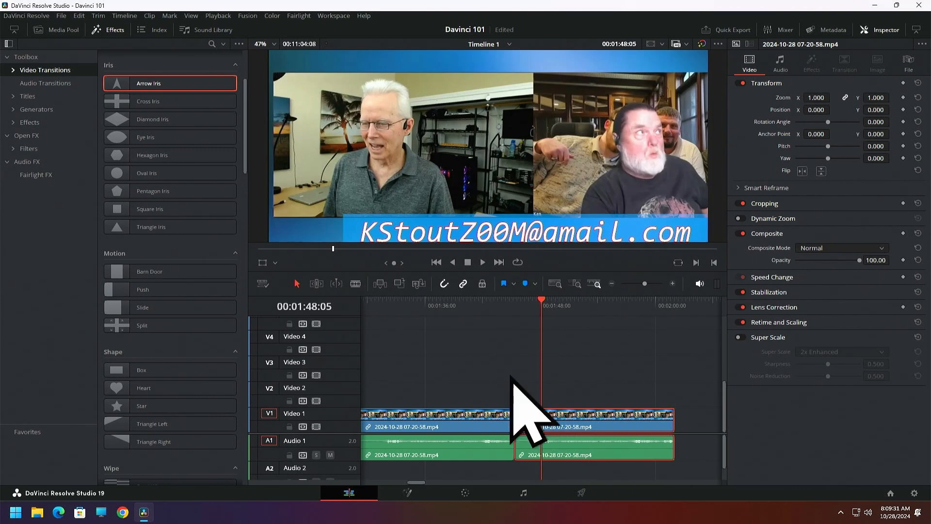
# Add an Arrow Iris transition at the cut between the trimmed recording clips and play across it
pyautogui.moveTo(145, 85)
pyautogui.mouseDown()
pyautogui.moveTo(196, 112)
pyautogui.moveTo(534, 429)
pyautogui.moveTo(514, 429)
pyautogui.mouseUp()
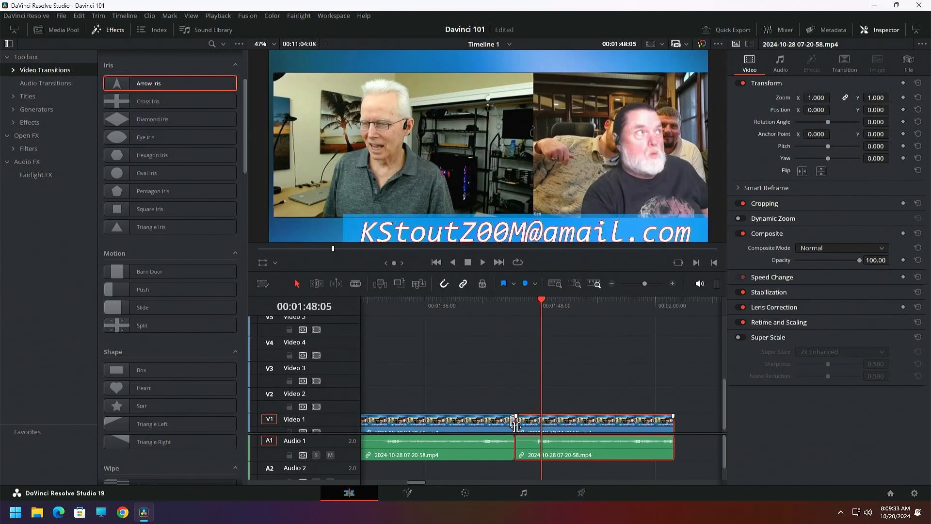
pyautogui.click(109, 32)
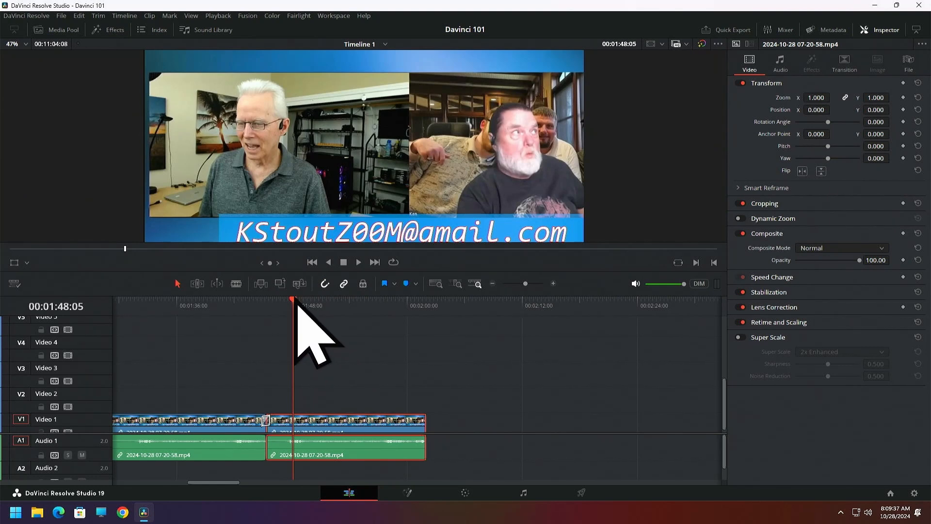
pyautogui.click(240, 310)
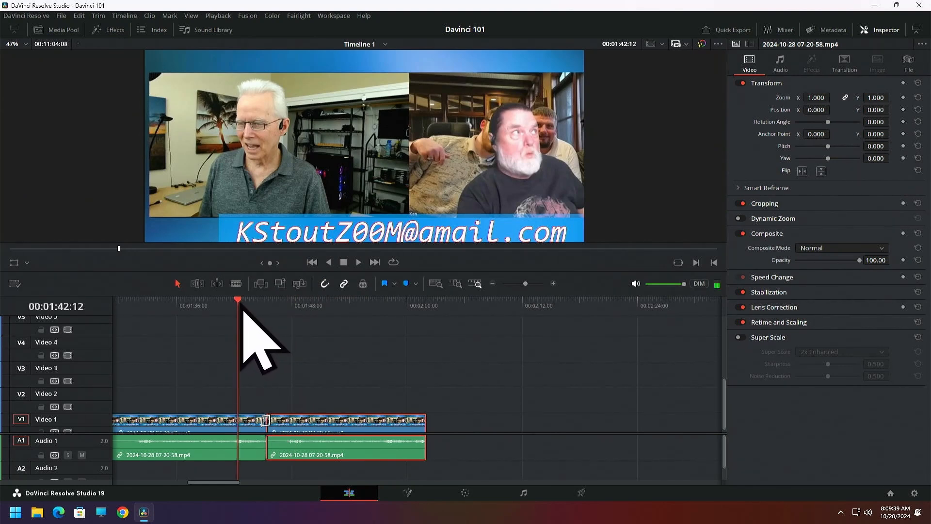
pyautogui.moveTo(241, 311); pyautogui.dragTo(262, 312)
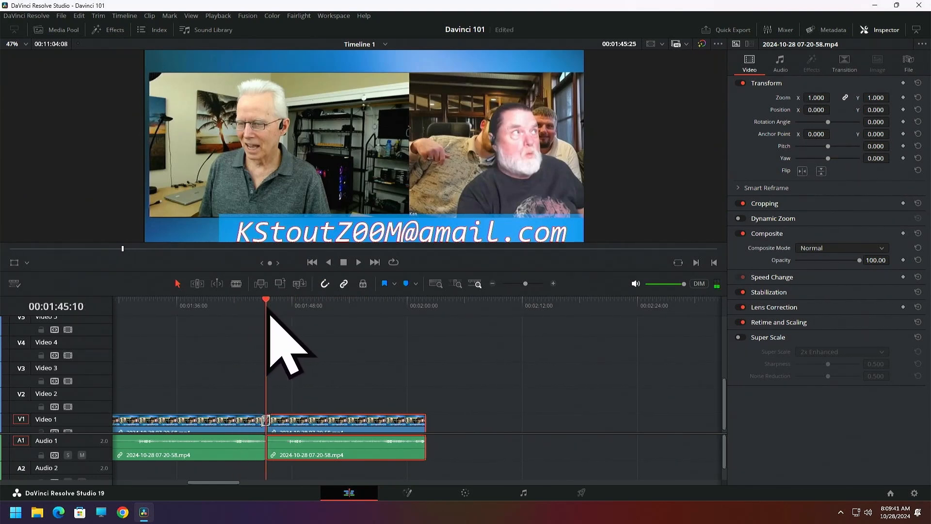
pyautogui.press('space')
# Enlarge the viewer, lengthen the Arrow Iris transition to 3.5 seconds and preview it
pyautogui.moveTo(404, 270); pyautogui.dragTo(407, 366)
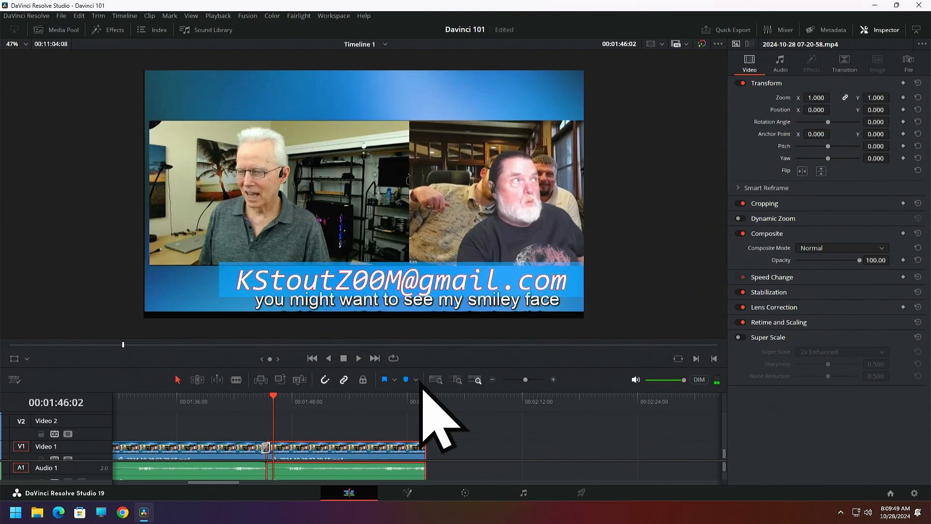
pyautogui.moveTo(273, 395); pyautogui.dragTo(215, 395)
pyautogui.click(269, 449)
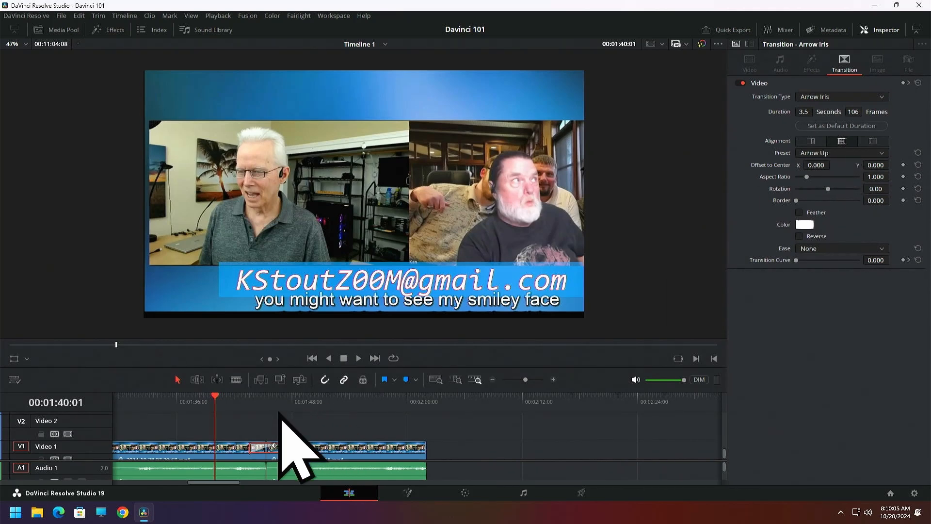
pyautogui.click(221, 400)
pyautogui.moveTo(228, 405)
pyautogui.mouseDown()
pyautogui.moveTo(255, 405)
pyautogui.moveTo(231, 402)
pyautogui.mouseUp()
# Replace the Arrow Iris transition with the SDS 3D Star Transition at the same cut and preview it
pyautogui.click(111, 30)
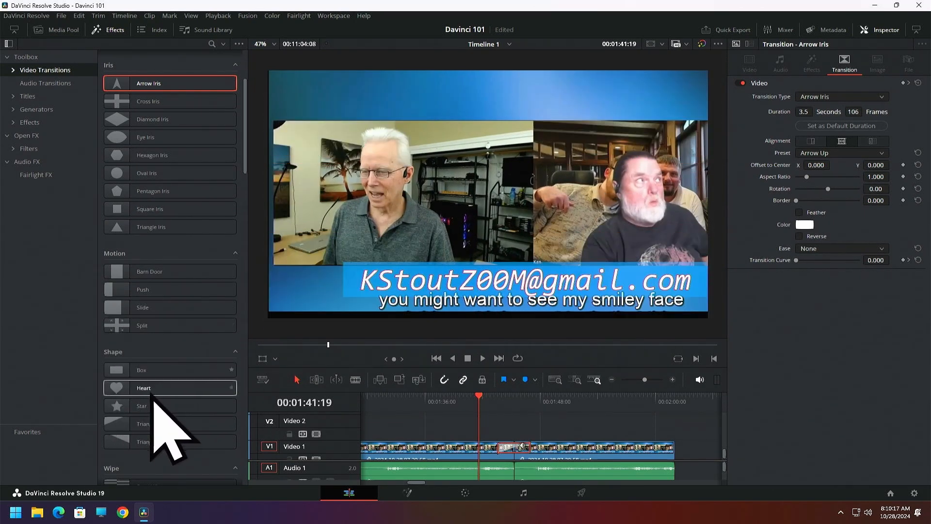
pyautogui.scroll(-5, 146, 383)
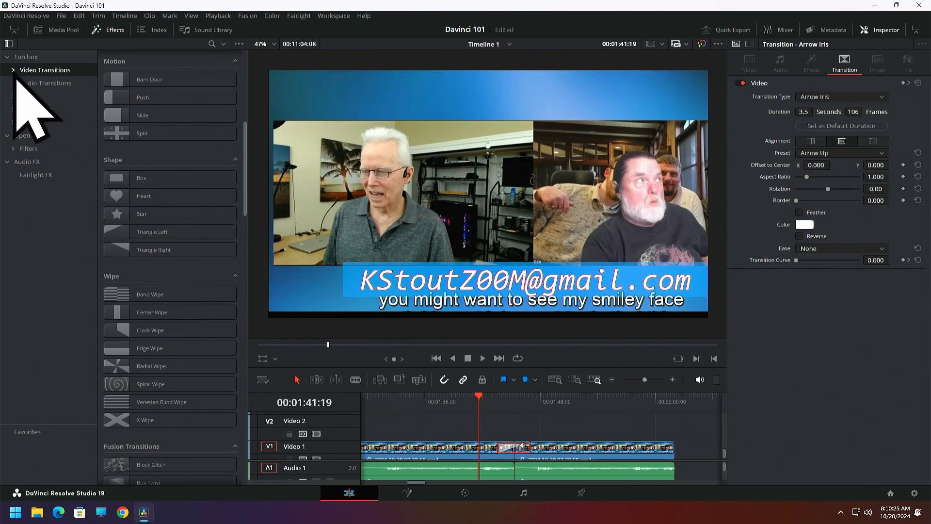
pyautogui.click(46, 84)
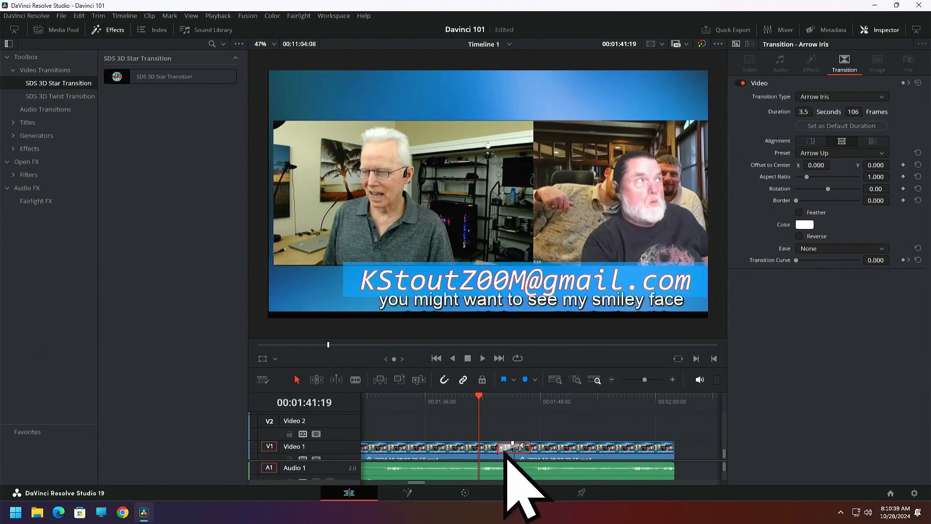
pyautogui.press('Delete')
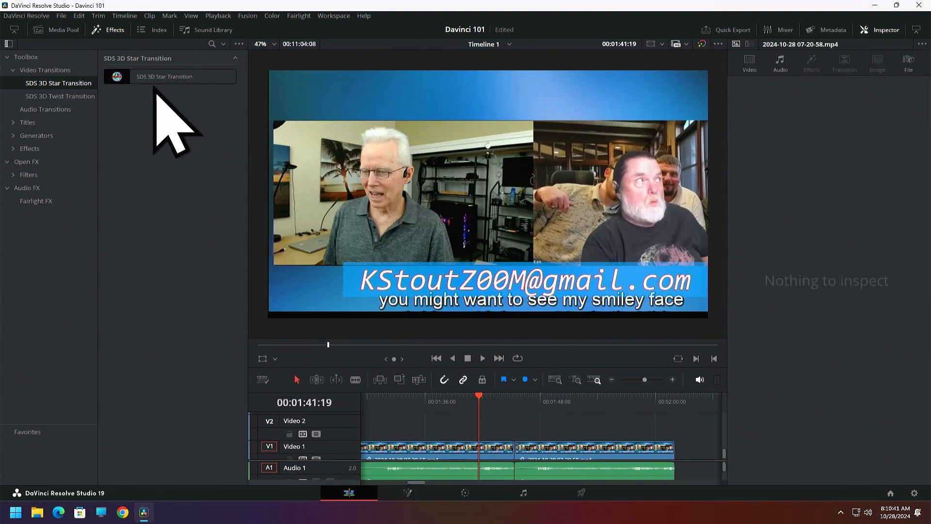
pyautogui.moveTo(159, 78); pyautogui.dragTo(522, 441)
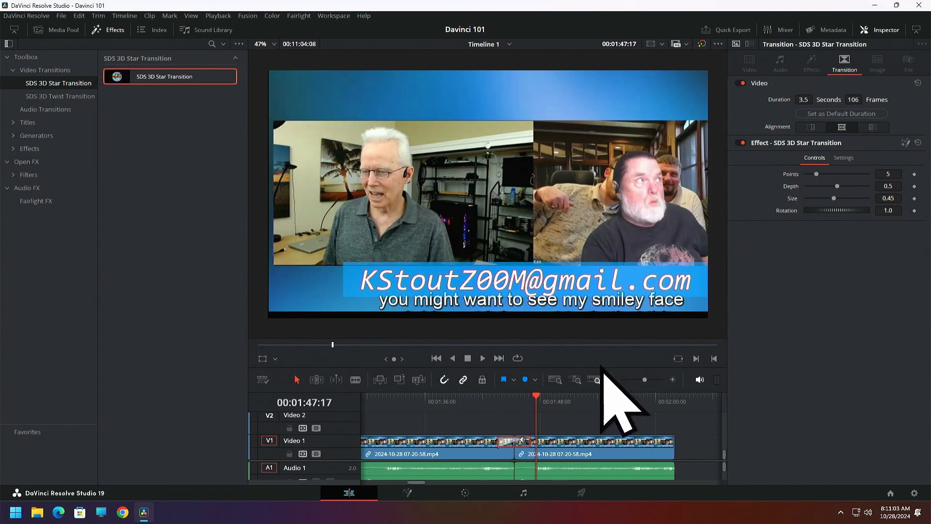
# Delete both recording clips with their transition and reopen the media pool with the timeline's earlier clips in view
pyautogui.moveTo(466, 418); pyautogui.dragTo(560, 458)
pyautogui.press('Delete')
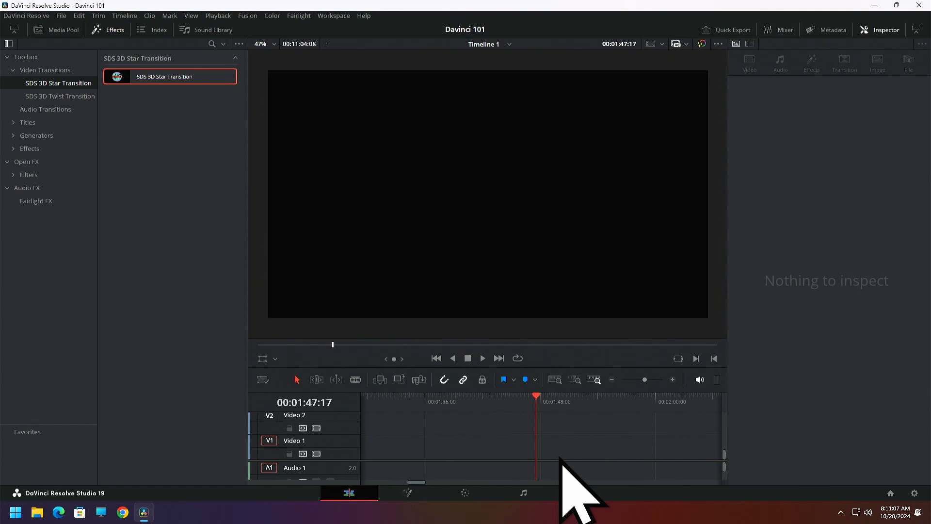
pyautogui.click(611, 380)
pyautogui.click(611, 380)
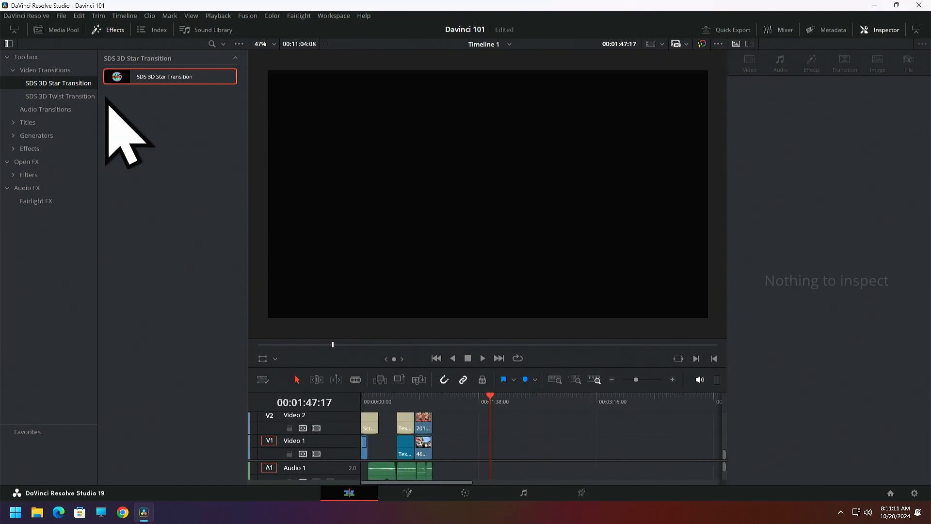
pyautogui.click(62, 33)
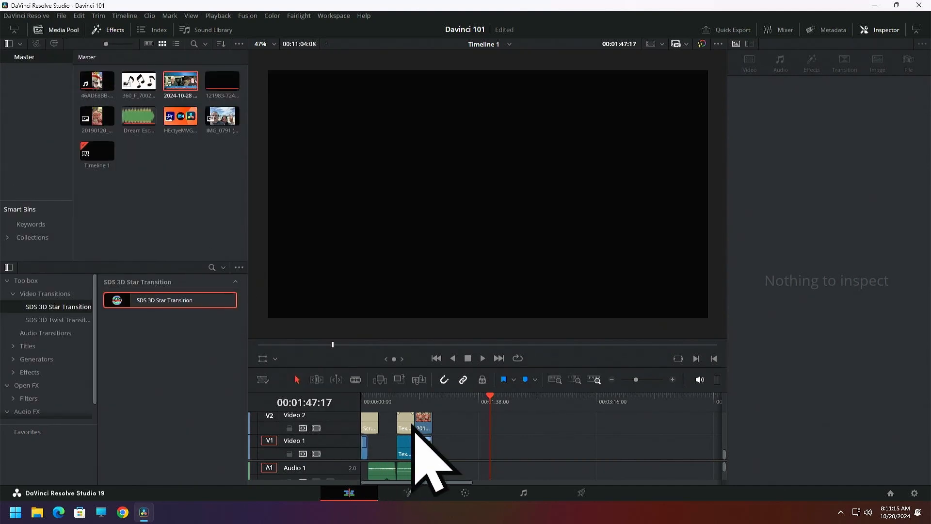
# Return to the timeline start, hide the effects library and media pool, and play the scrolling title
pyautogui.press('Home')
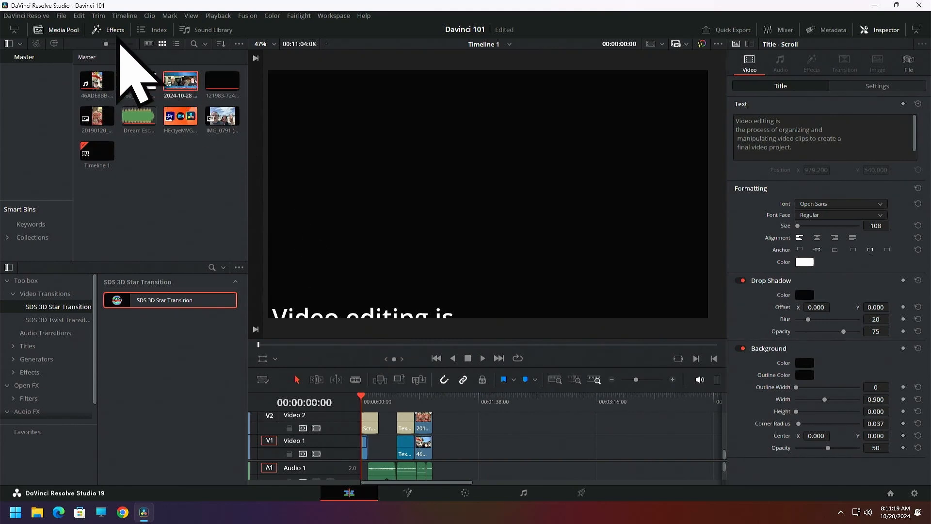
pyautogui.click(99, 31)
pyautogui.click(70, 29)
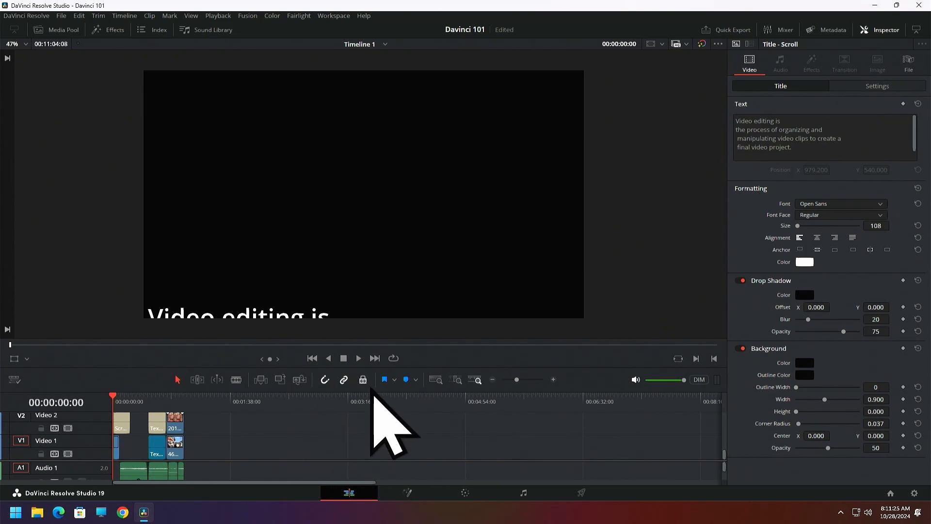
pyautogui.click(362, 367)
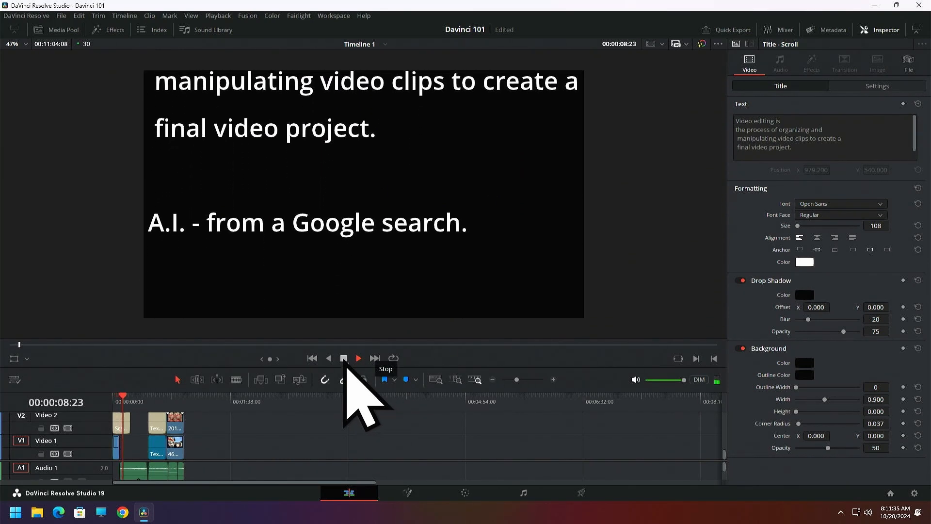
pyautogui.click(344, 360)
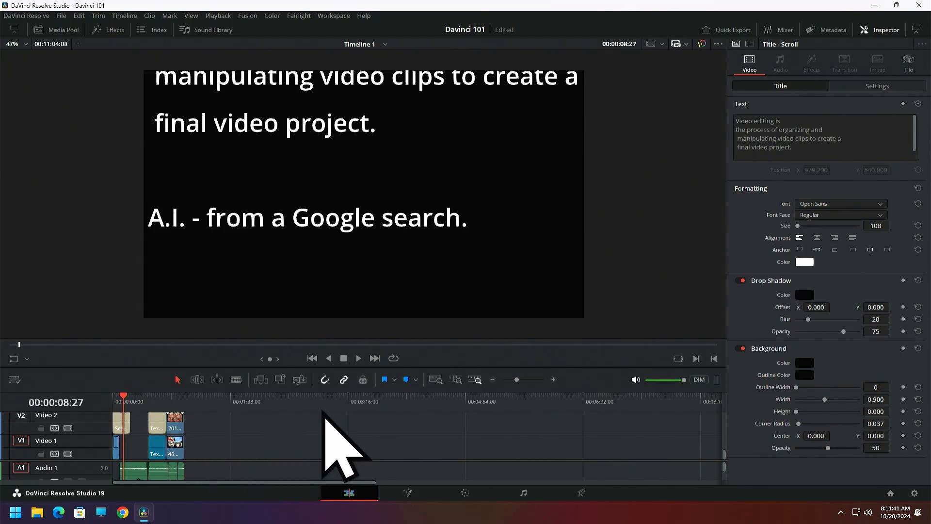
# Reopen the effects library, collapse the video transitions and list the available titles
pyautogui.click(111, 31)
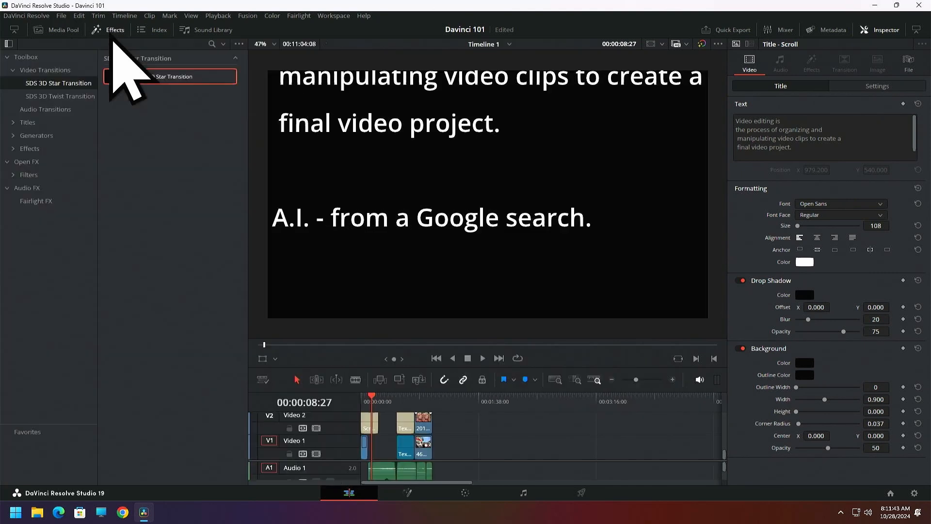
pyautogui.click(15, 70)
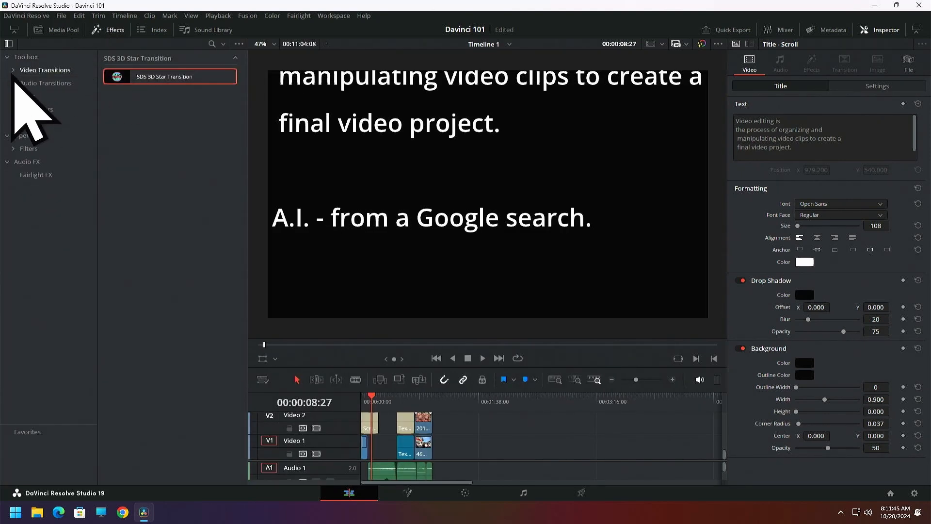
pyautogui.click(29, 98)
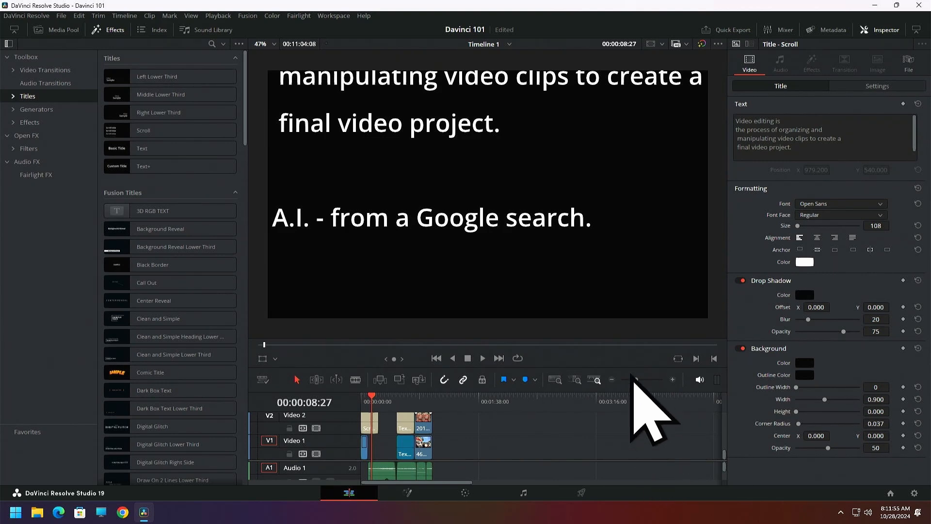
# Examine the stacked text clips near 00:09:09:20 on the timeline and their different fonts in the full viewer
pyautogui.moveTo(629, 368); pyautogui.dragTo(629, 242)
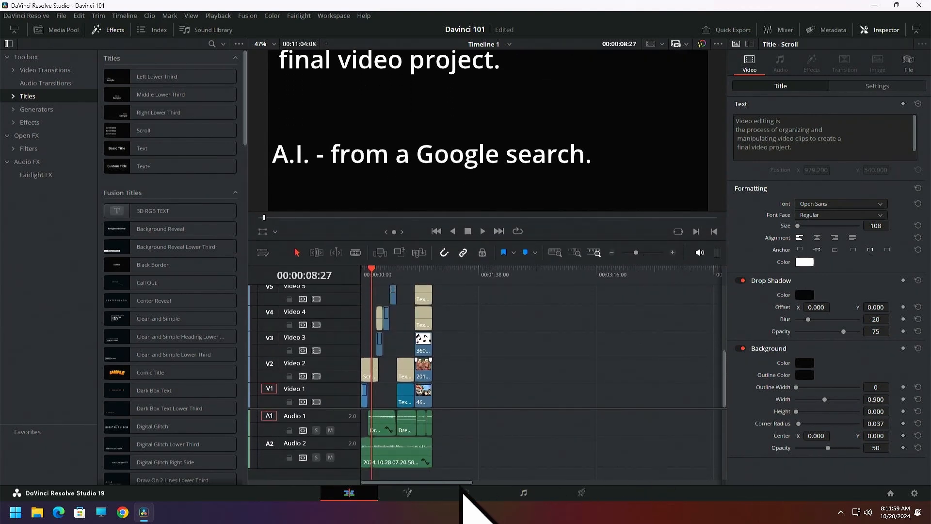
pyautogui.moveTo(463, 488); pyautogui.dragTo(603, 489)
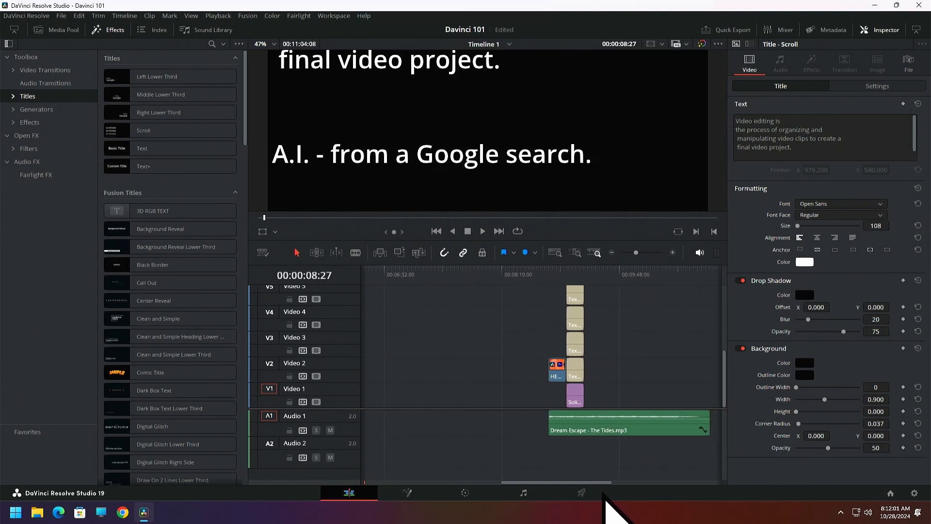
pyautogui.click(573, 279)
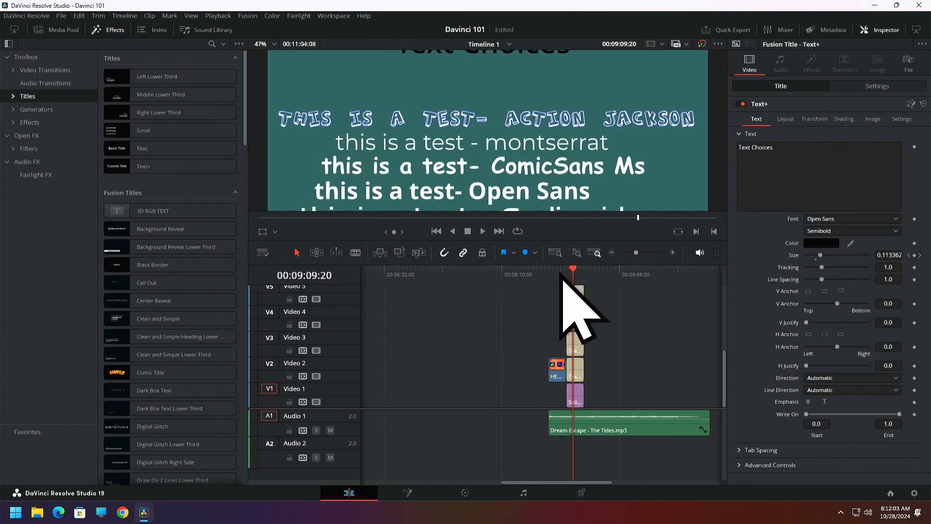
pyautogui.moveTo(527, 241); pyautogui.dragTo(517, 395)
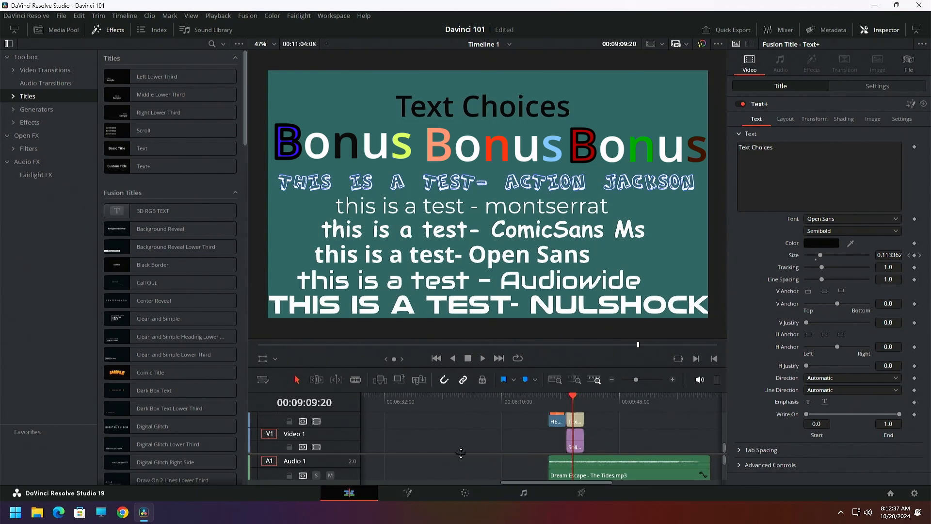
# Place the playhead in empty timeline space at 00:01:35:11, add a basic Text title ending there on Video 1, and select it
pyautogui.click(611, 380)
pyautogui.click(613, 380)
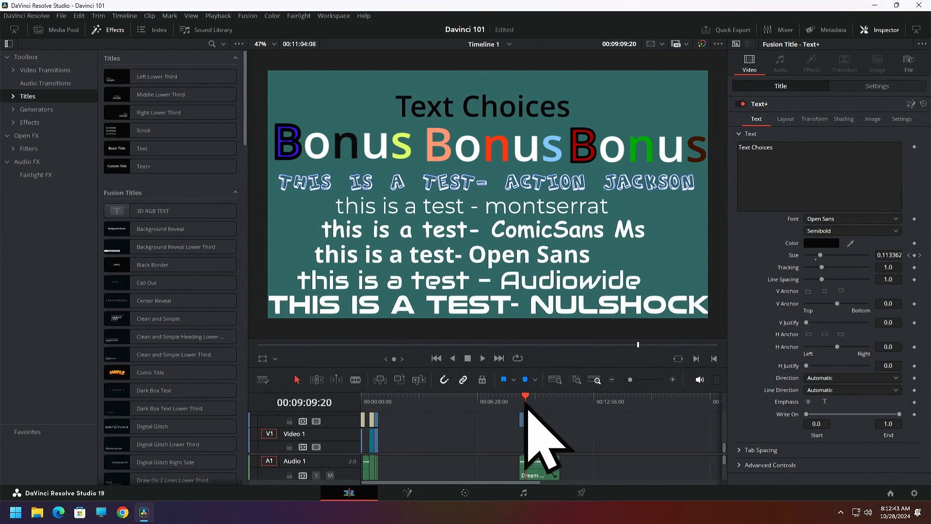
pyautogui.moveTo(524, 403); pyautogui.dragTo(389, 396)
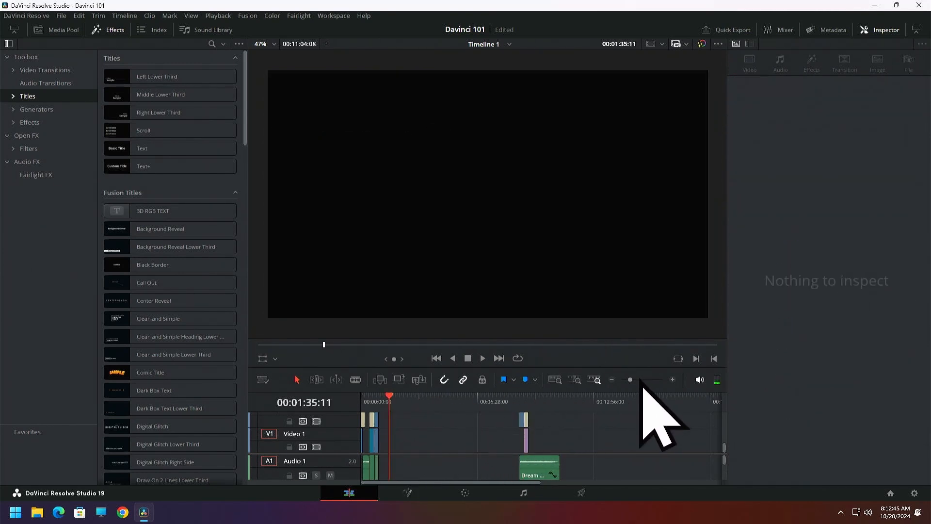
pyautogui.click(672, 380)
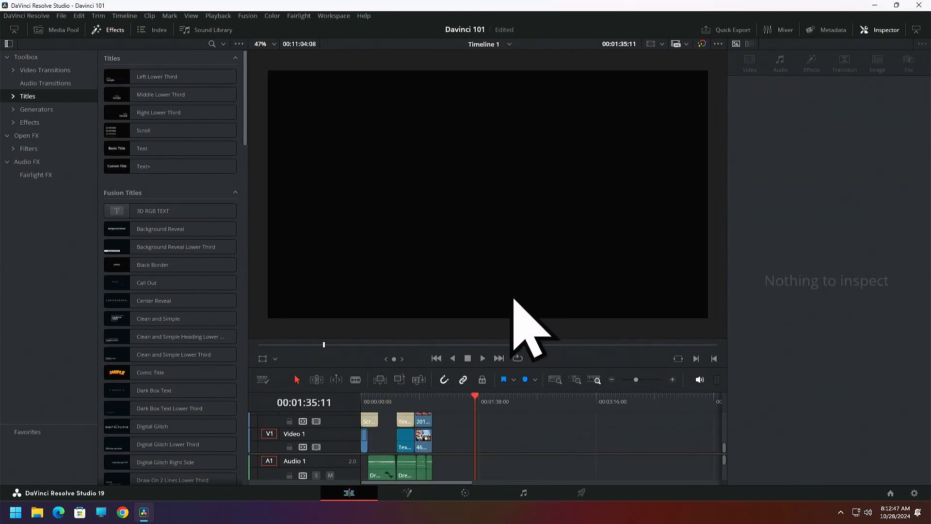
pyautogui.moveTo(143, 147); pyautogui.dragTo(471, 451)
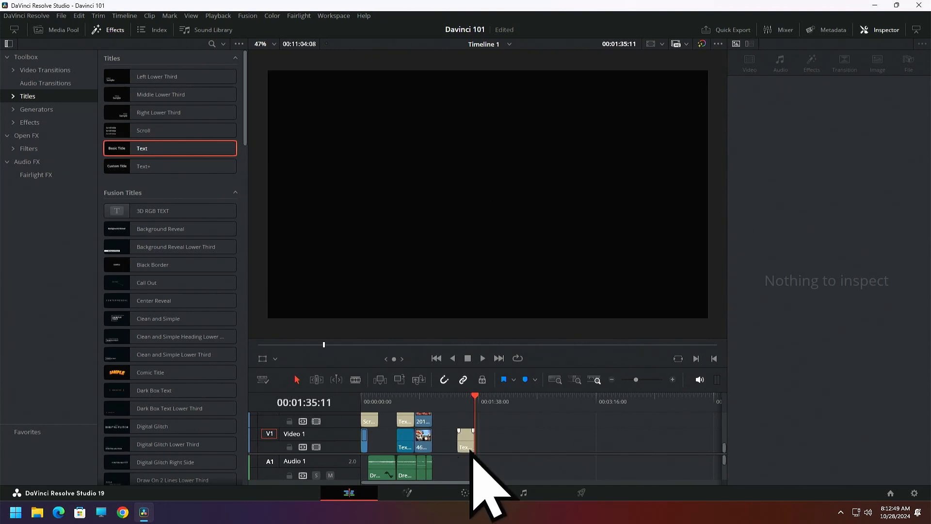
pyautogui.click(469, 442)
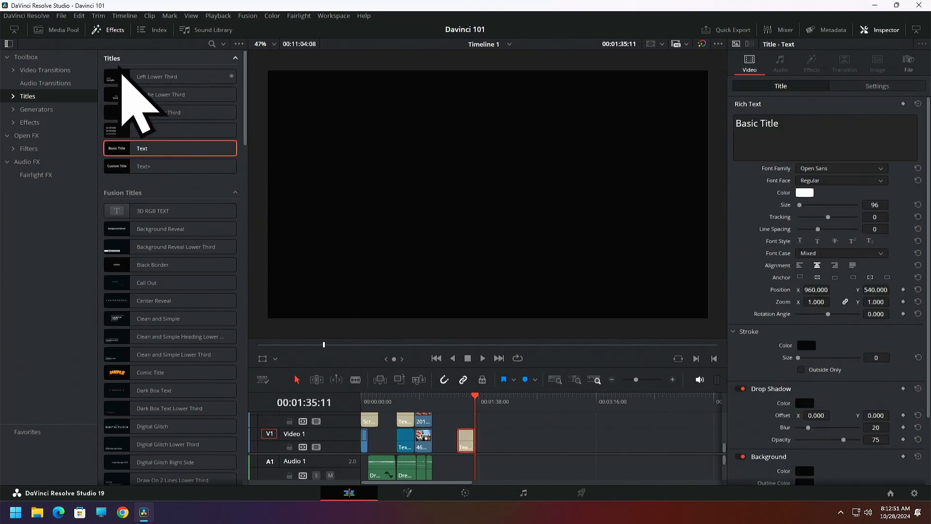
# Hide the effects library, replace the title's text with the contact's e-mail address, and place the playhead at 00:01:20:11
pyautogui.click(107, 30)
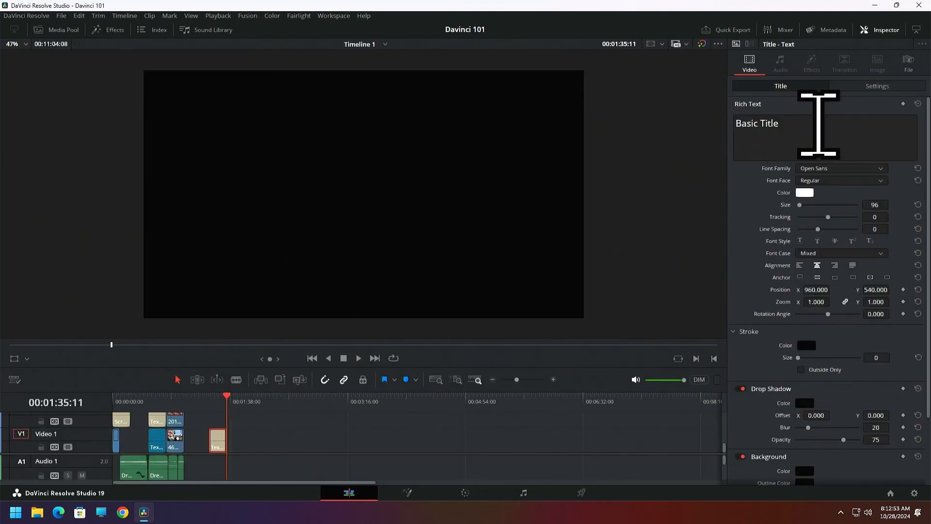
pyautogui.click(807, 127)
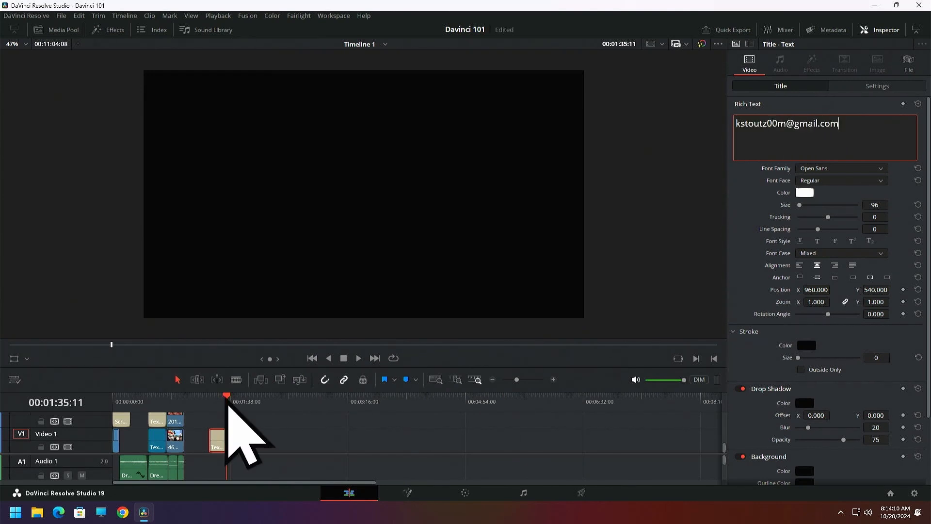
pyautogui.moveTo(227, 397); pyautogui.dragTo(219, 406)
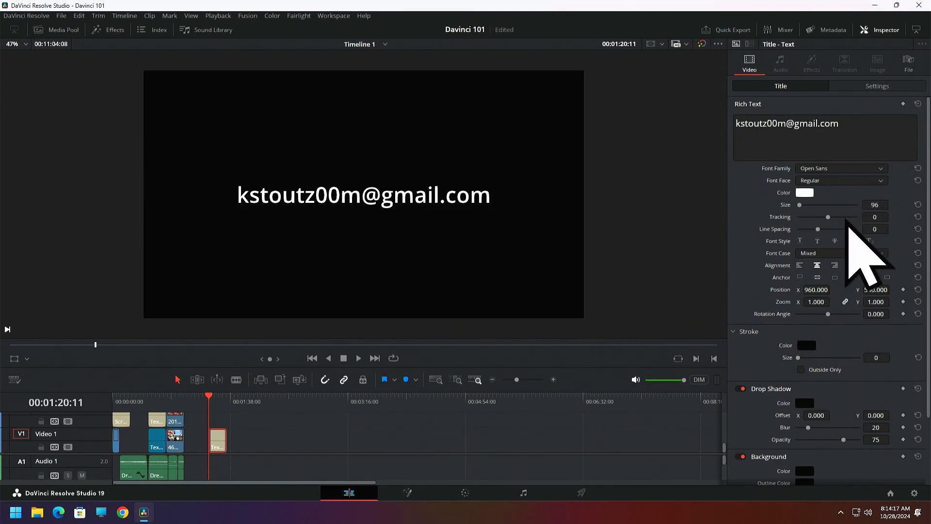
# Set the e-mail title's font to Nulshock Bold and its size to 108, and select the text in the viewer
pyautogui.moveTo(803, 212); pyautogui.dragTo(804, 211)
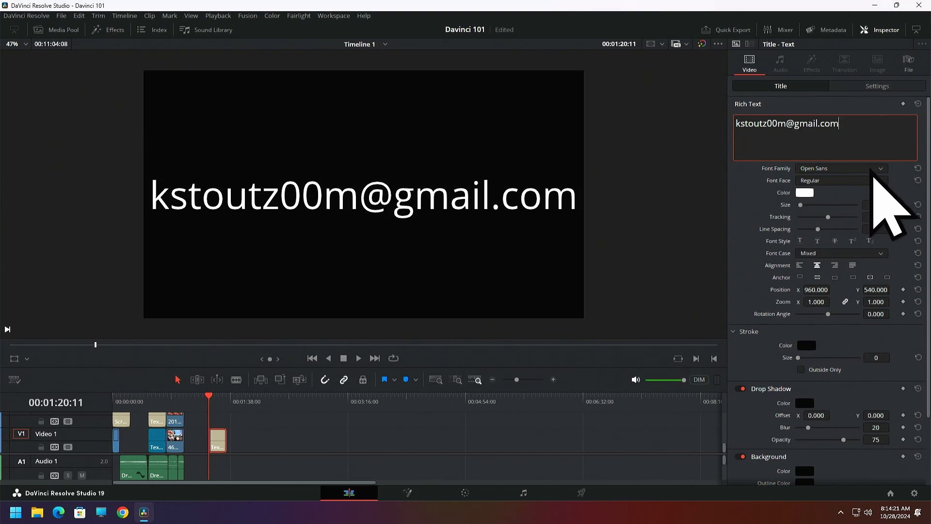
pyautogui.click(884, 174)
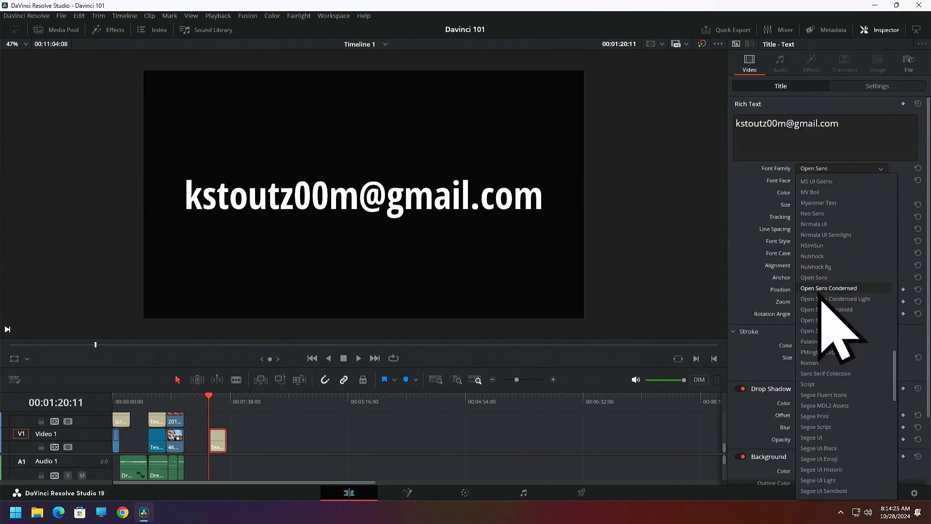
pyautogui.click(819, 259)
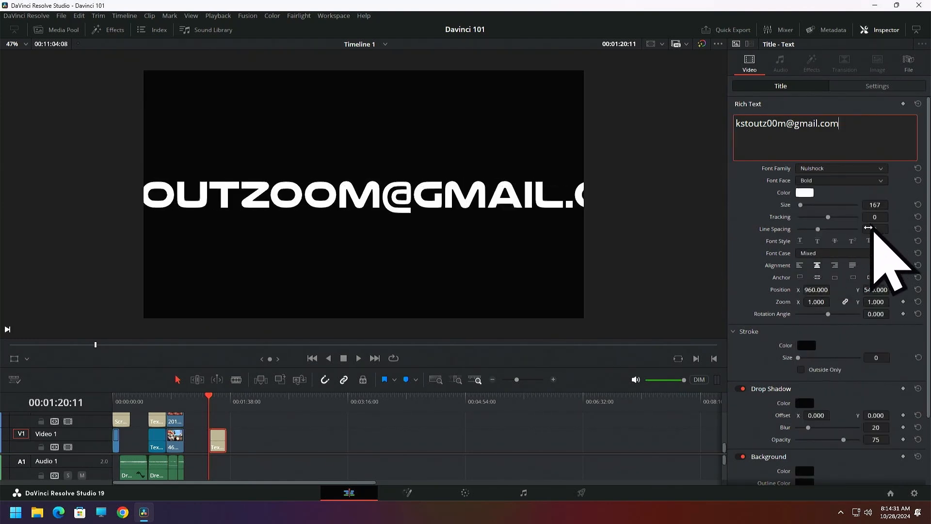
pyautogui.moveTo(874, 205); pyautogui.dragTo(854, 205)
pyautogui.moveTo(875, 204); pyautogui.dragTo(878, 205)
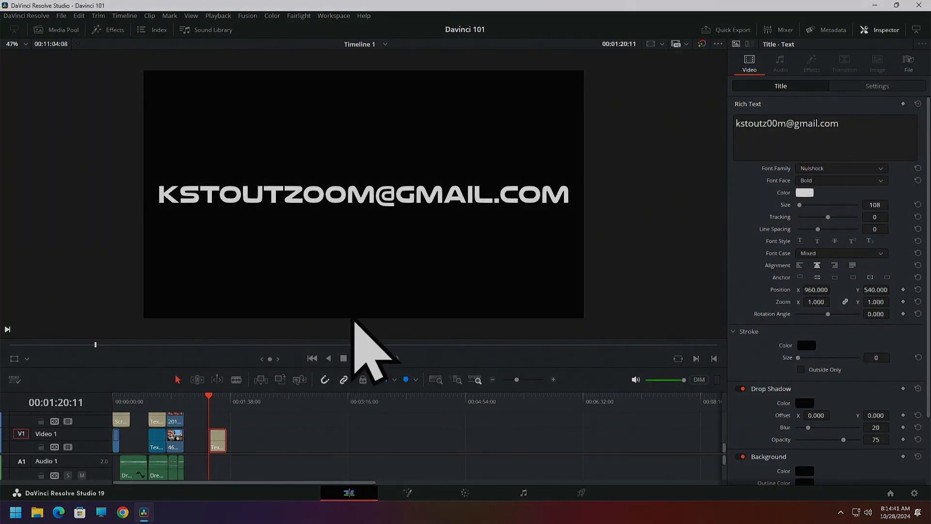
pyautogui.click(316, 198)
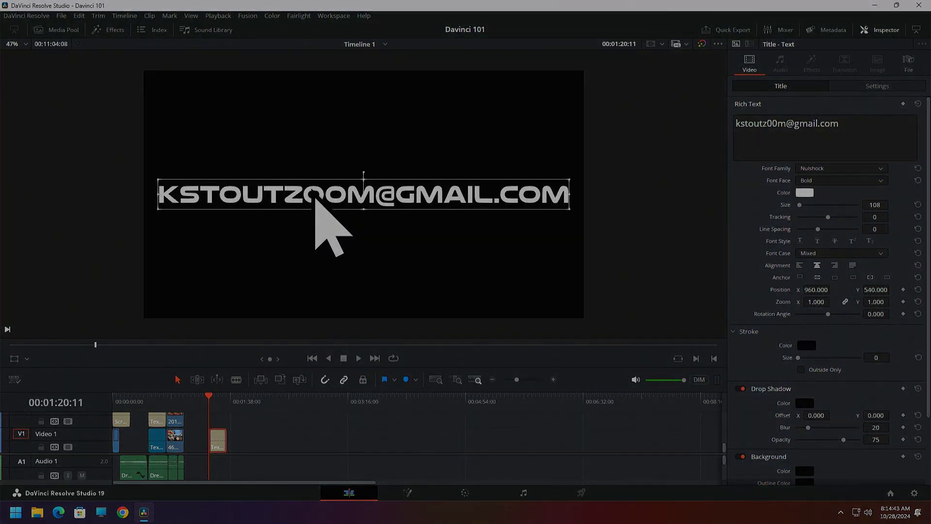